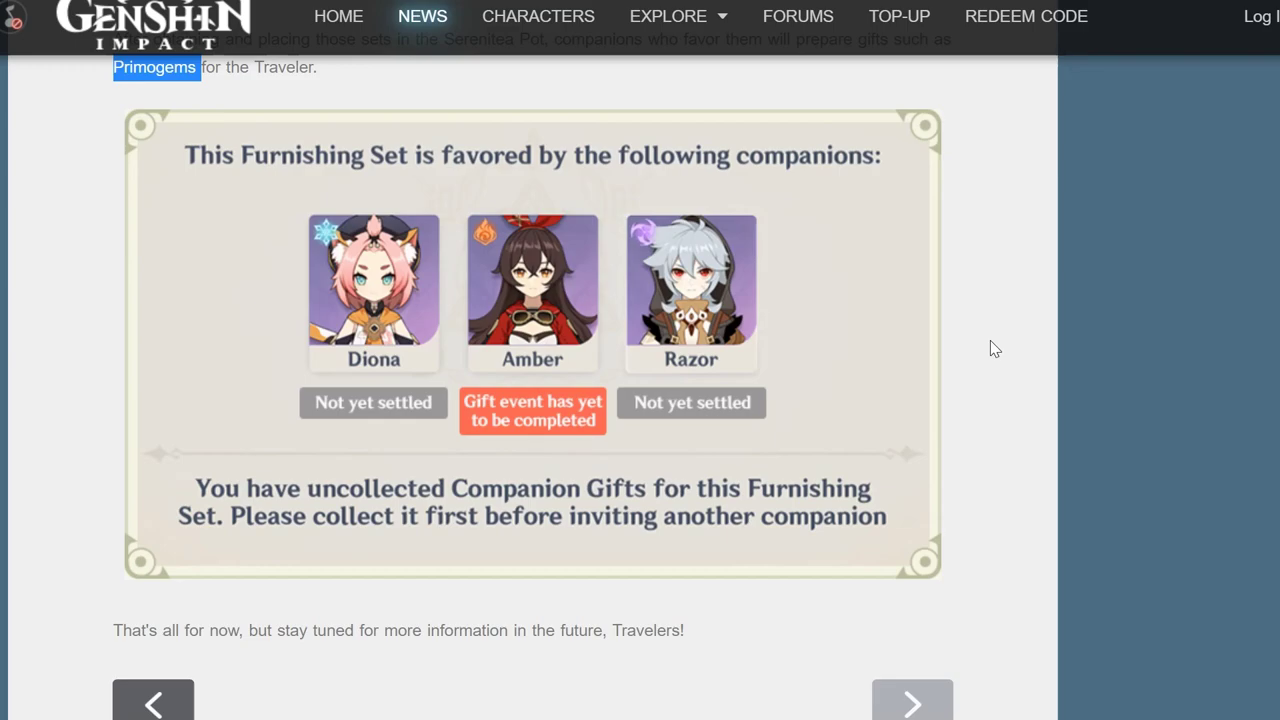
- Review the Genshin Impact news article's sections on companions favoring furnishing sets, their Primogem gifts and Companionship EXP
{"action": "scroll", "coordinate": [1030, 340], "scroll_direction": "up", "scroll_amount": 3}
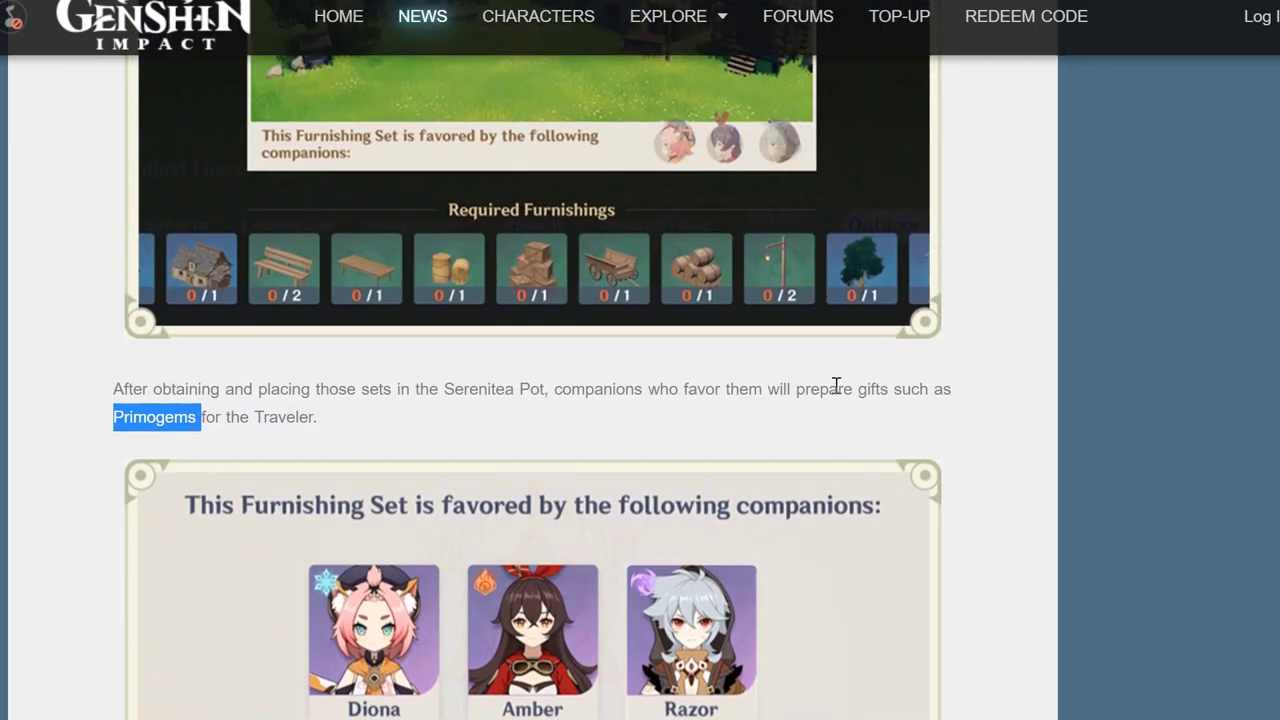
{"action": "scroll", "coordinate": [815, 300], "scroll_direction": "down", "scroll_amount": 2}
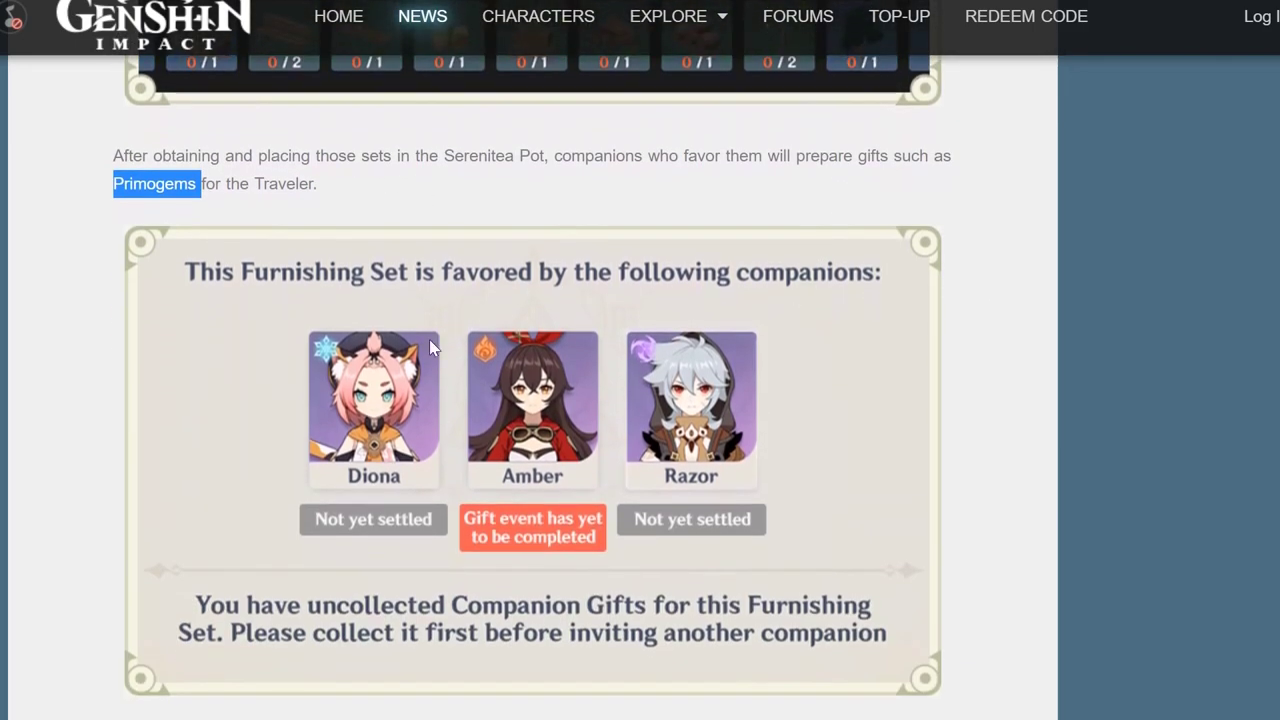
{"action": "scroll", "coordinate": [833, 306], "scroll_direction": "down", "scroll_amount": 1}
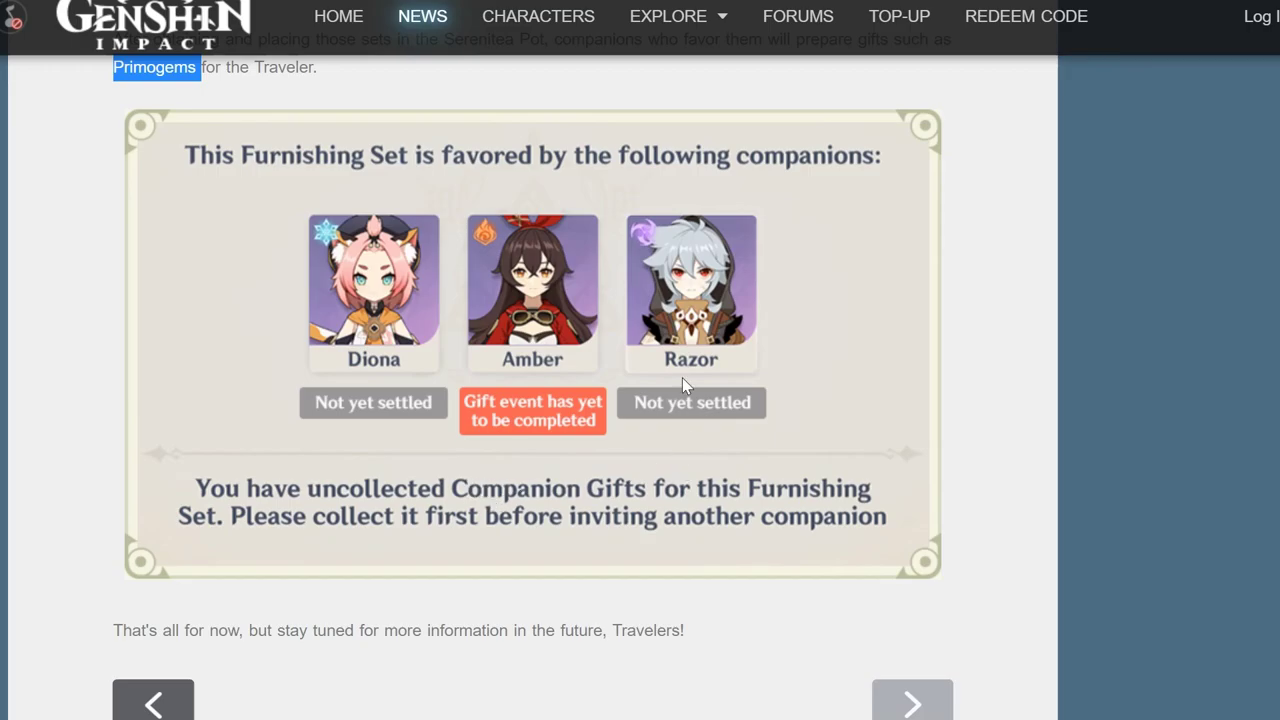
{"action": "scroll", "coordinate": [657, 408], "scroll_direction": "up", "scroll_amount": 5}
{"action": "scroll", "coordinate": [731, 473], "scroll_direction": "up", "scroll_amount": 20}
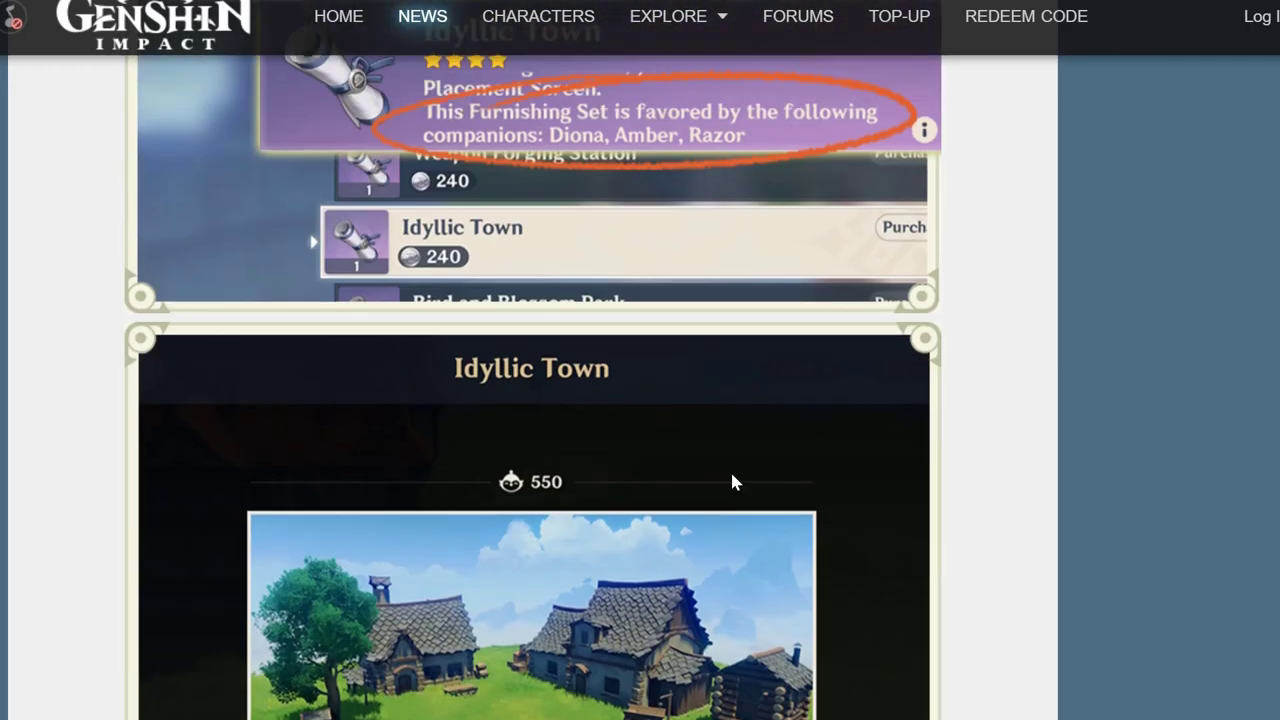
{"action": "scroll", "coordinate": [731, 473], "scroll_direction": "up", "scroll_amount": 15}
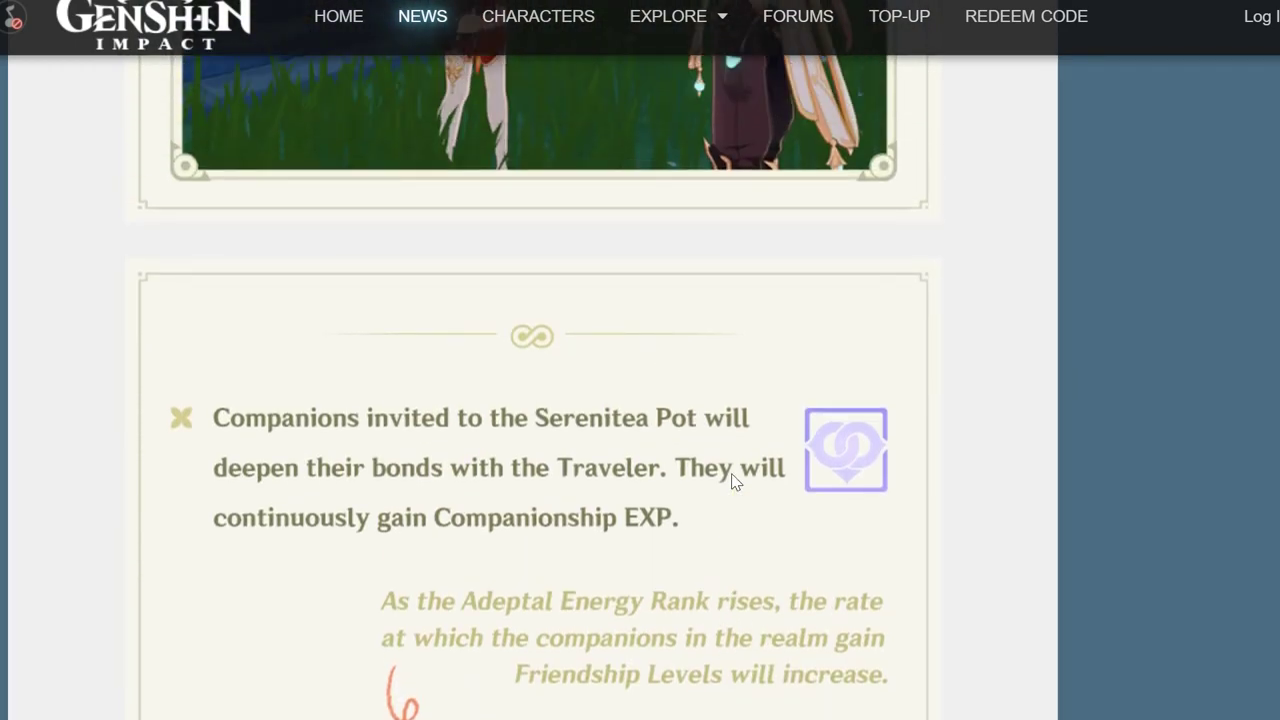
{"action": "scroll", "coordinate": [731, 481], "scroll_direction": "up", "scroll_amount": 5}
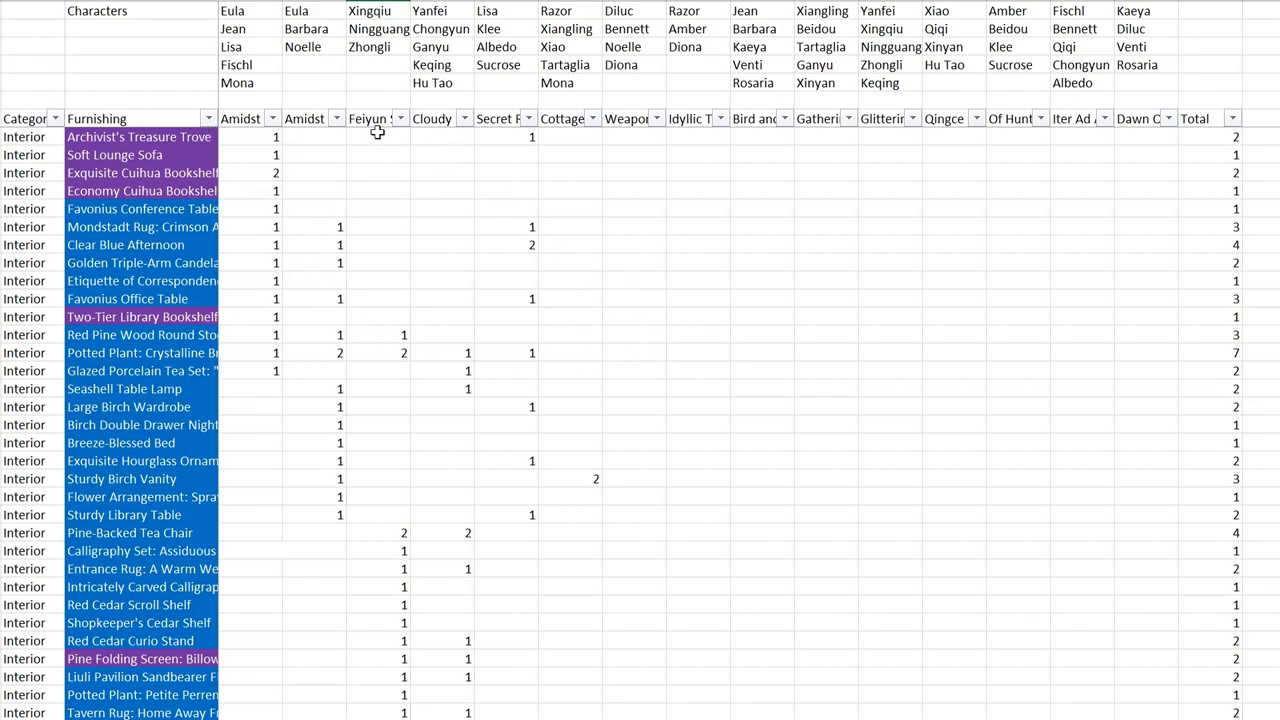
- Switch to the furnishing spreadsheet and look through the set names across its header row, starting at the first Amidst set
{"action": "left_click", "coordinate": [230, 118]}
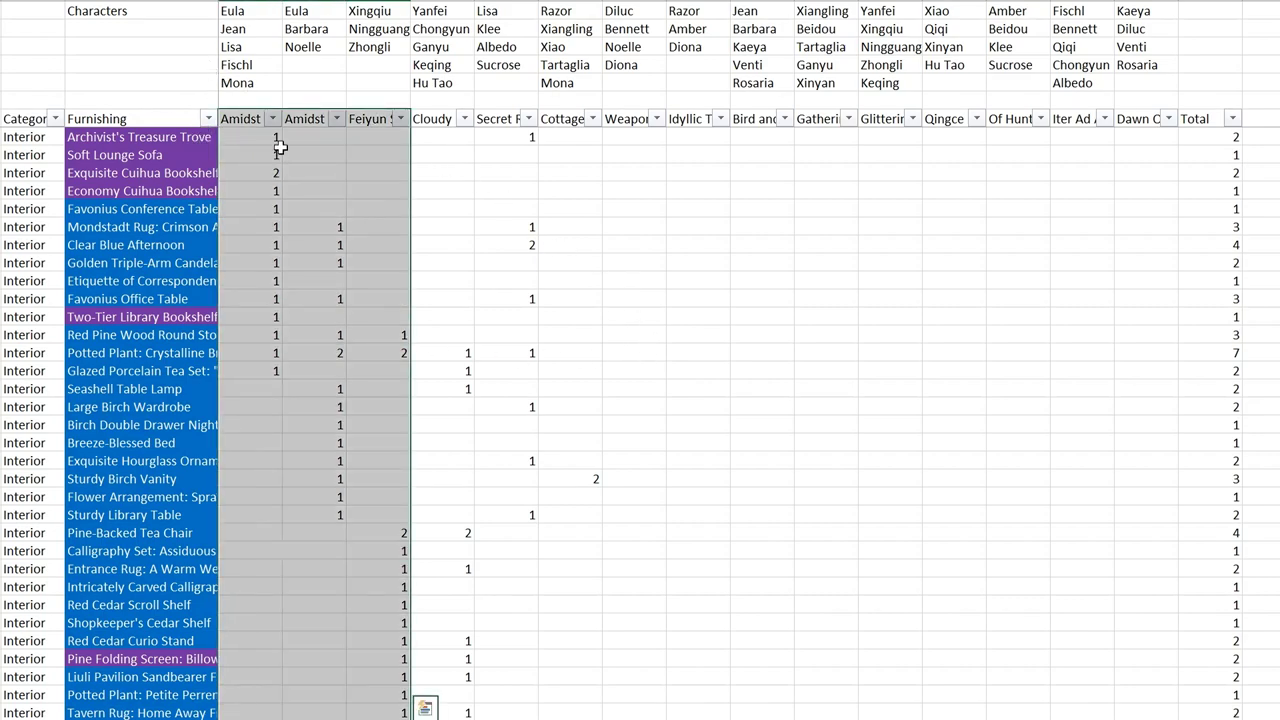
{"action": "left_click", "coordinate": [259, 148]}
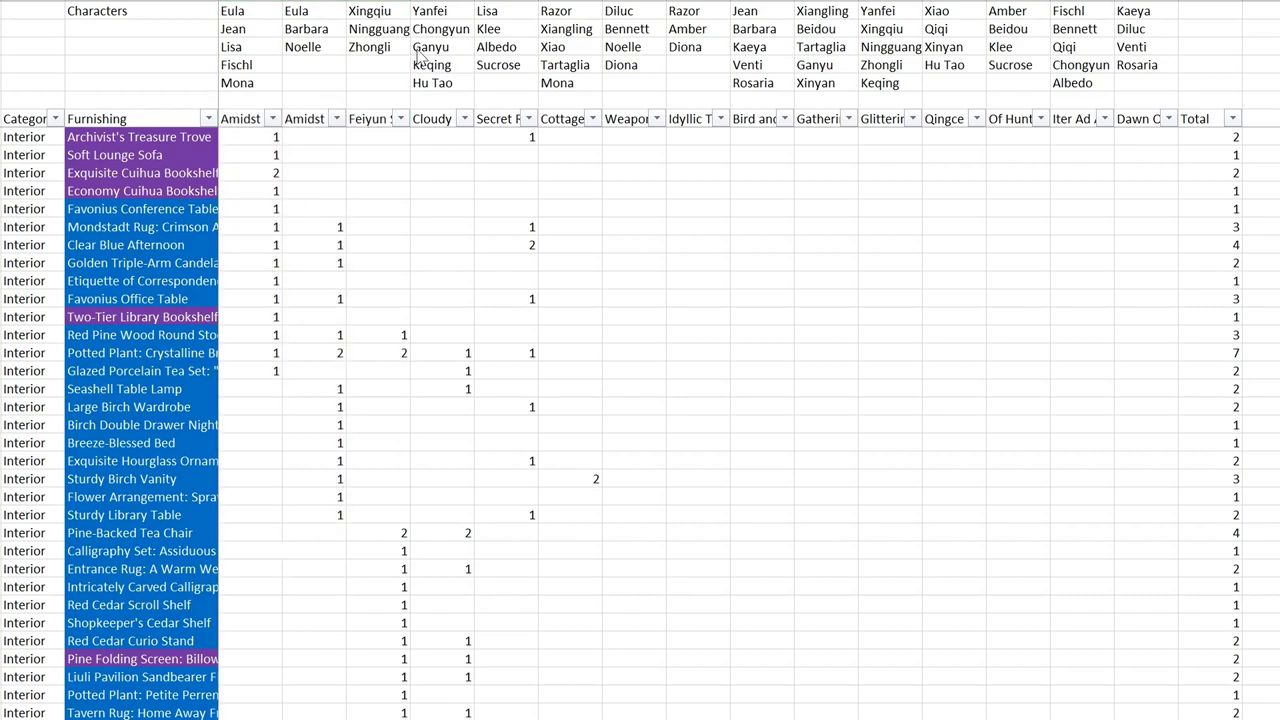
{"action": "left_click", "coordinate": [238, 116]}
{"action": "left_click", "coordinate": [238, 116]}
{"action": "key", "text": "Right"}
{"action": "key", "text": "Right"}
{"action": "key", "text": "Right"}
{"action": "key", "text": "Right"}
{"action": "key", "text": "Right"}
{"action": "key", "text": "Right"}
{"action": "key", "text": "Right"}
{"action": "key", "text": "Right"}
{"action": "key", "text": "Right"}
{"action": "key", "text": "Right"}
{"action": "key", "text": "Right"}
{"action": "key", "text": "Right"}
{"action": "key", "text": "Right"}
{"action": "key", "text": "Right"}
{"action": "key", "text": "Left"}
{"action": "key", "text": "Left"}
{"action": "key", "text": "Left"}
{"action": "key", "text": "Left"}
{"action": "key", "text": "Left"}
{"action": "key", "text": "Left"}
{"action": "key", "text": "Left"}
{"action": "key", "text": "Left"}
{"action": "key", "text": "Left"}
{"action": "key", "text": "Left"}
{"action": "key", "text": "Left"}
{"action": "key", "text": "Left"}
{"action": "key", "text": "Left"}
{"action": "key", "text": "Left"}
{"action": "key", "text": "Left"}
{"action": "key", "text": "Left"}
- Examine the character names listed above the furnishing sets, from the Amidst sets across to the Glittering set
{"action": "key", "text": "Right"}
{"action": "key", "text": "Right"}
{"action": "key", "text": "Right"}
{"action": "key", "text": "Up"}
{"action": "key", "text": "Up"}
{"action": "key", "text": "Up"}
{"action": "key", "text": "Up"}
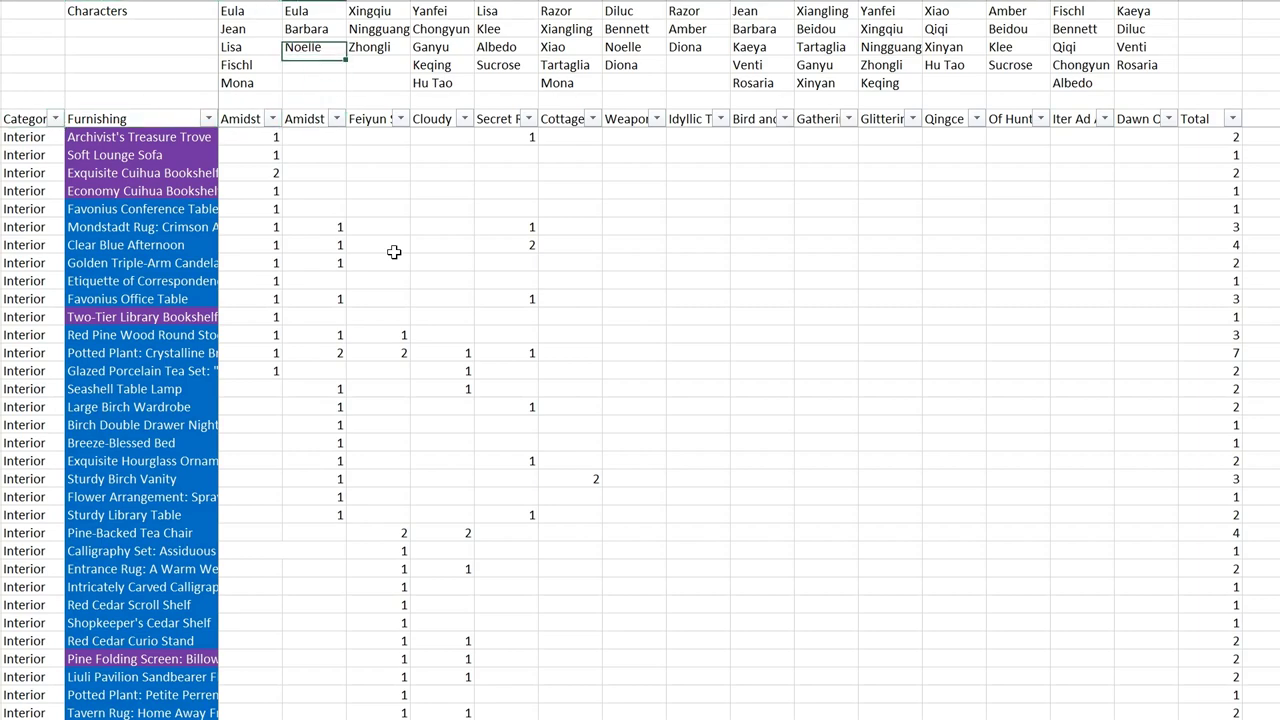
{"action": "key", "text": "Right"}
{"action": "key", "text": "Right"}
{"action": "key", "text": "Right"}
{"action": "key", "text": "Right"}
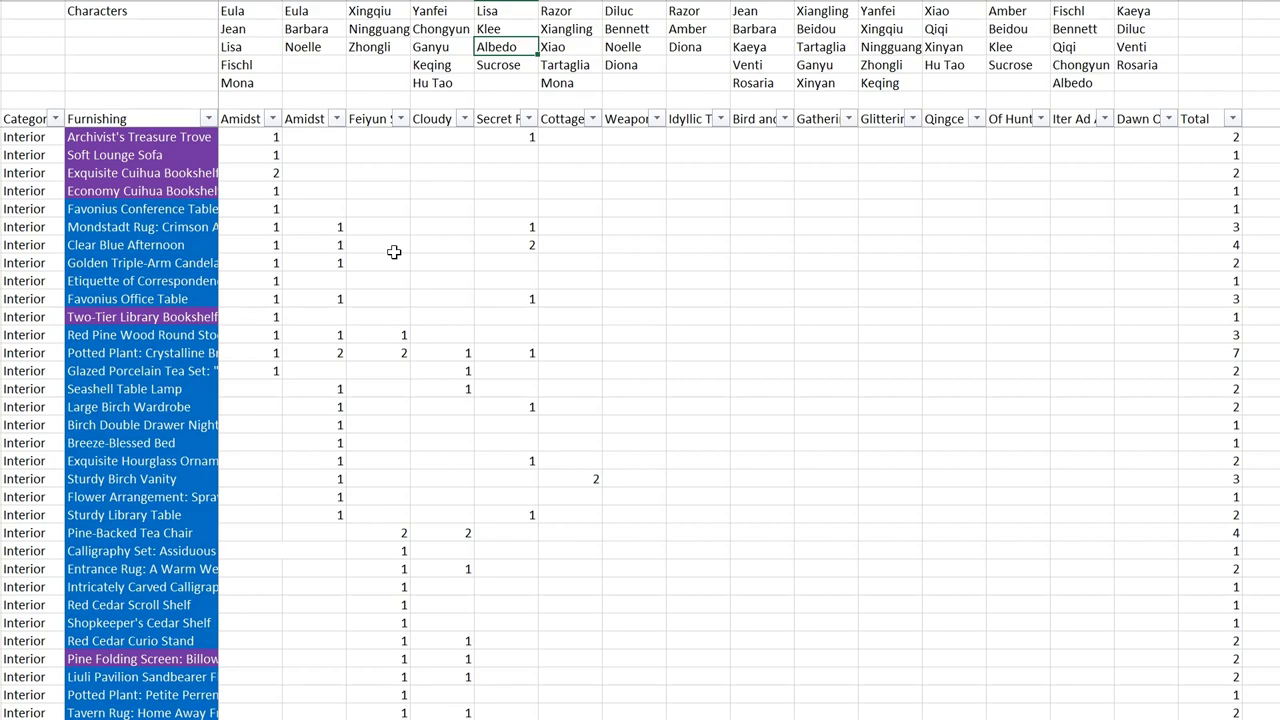
{"action": "key", "text": "Right"}
{"action": "key", "text": "Right"}
{"action": "key", "text": "Right"}
{"action": "key", "text": "Left"}
{"action": "key", "text": "Left"}
{"action": "key", "text": "Left"}
{"action": "key", "text": "Left"}
{"action": "key", "text": "Left"}
{"action": "key", "text": "Down"}
{"action": "key", "text": "Down"}
{"action": "key", "text": "Down"}
{"action": "key", "text": "Down"}
{"action": "key", "text": "Up"}
{"action": "key", "text": "Up"}
{"action": "key", "text": "Right"}
{"action": "key", "text": "Right"}
{"action": "key", "text": "Right"}
{"action": "key", "text": "Right"}
{"action": "key", "text": "Right"}
{"action": "key", "text": "Right"}
{"action": "key", "text": "Right"}
{"action": "key", "text": "Right"}
{"action": "key", "text": "Down"}
{"action": "key", "text": "Down"}
{"action": "key", "text": "Up"}
{"action": "key", "text": "Up"}
{"action": "key", "text": "Up"}
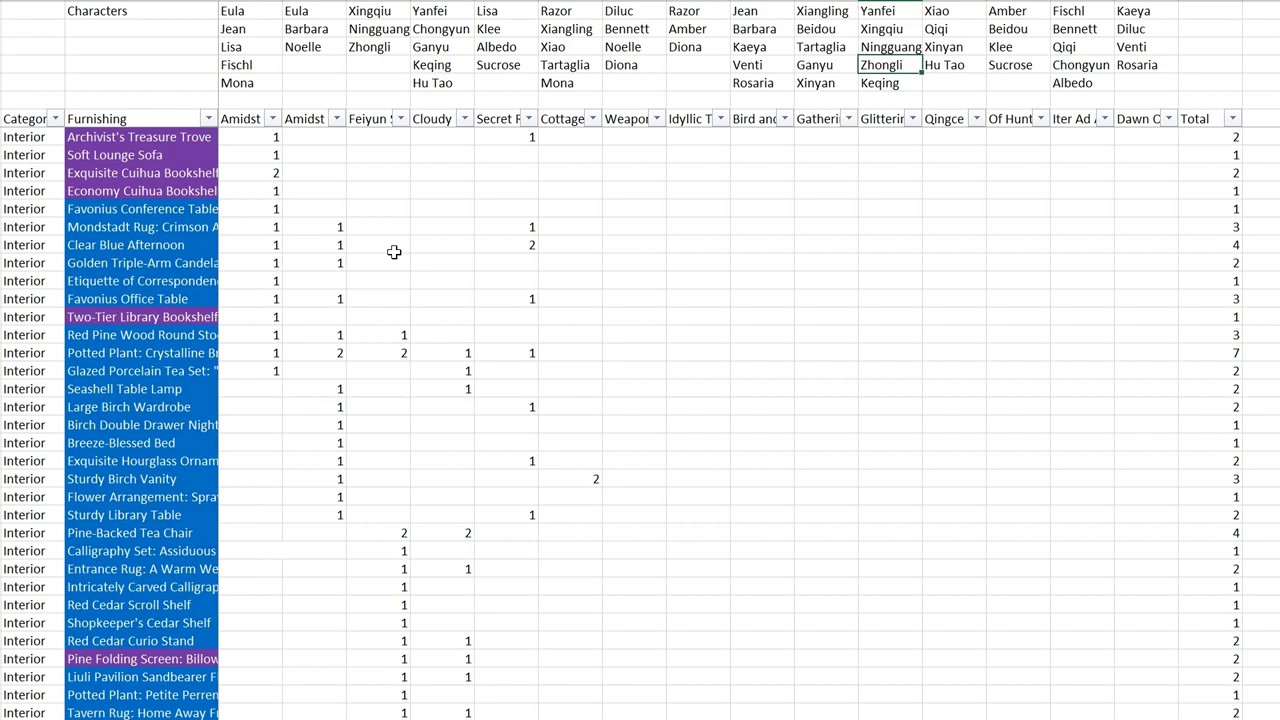
- Return to the first Amidst set in the header row and select the set headers from there through the Secret set
{"action": "key", "text": "Left"}
{"action": "key", "text": "Left"}
{"action": "key", "text": "Left"}
{"action": "key", "text": "Left"}
{"action": "key", "text": "Left"}
{"action": "key", "text": "Left"}
{"action": "key", "text": "Left"}
{"action": "key", "text": "Left"}
{"action": "key", "text": "Left"}
{"action": "key", "text": "Left"}
{"action": "key", "text": "Left"}
{"action": "key", "text": "Left"}
{"action": "key", "text": "Right"}
{"action": "key", "text": "Right"}
{"action": "key", "text": "Right"}
{"action": "key", "text": "Down"}
{"action": "key", "text": "Down"}
{"action": "key", "text": "Down"}
{"action": "key", "text": "Left"}
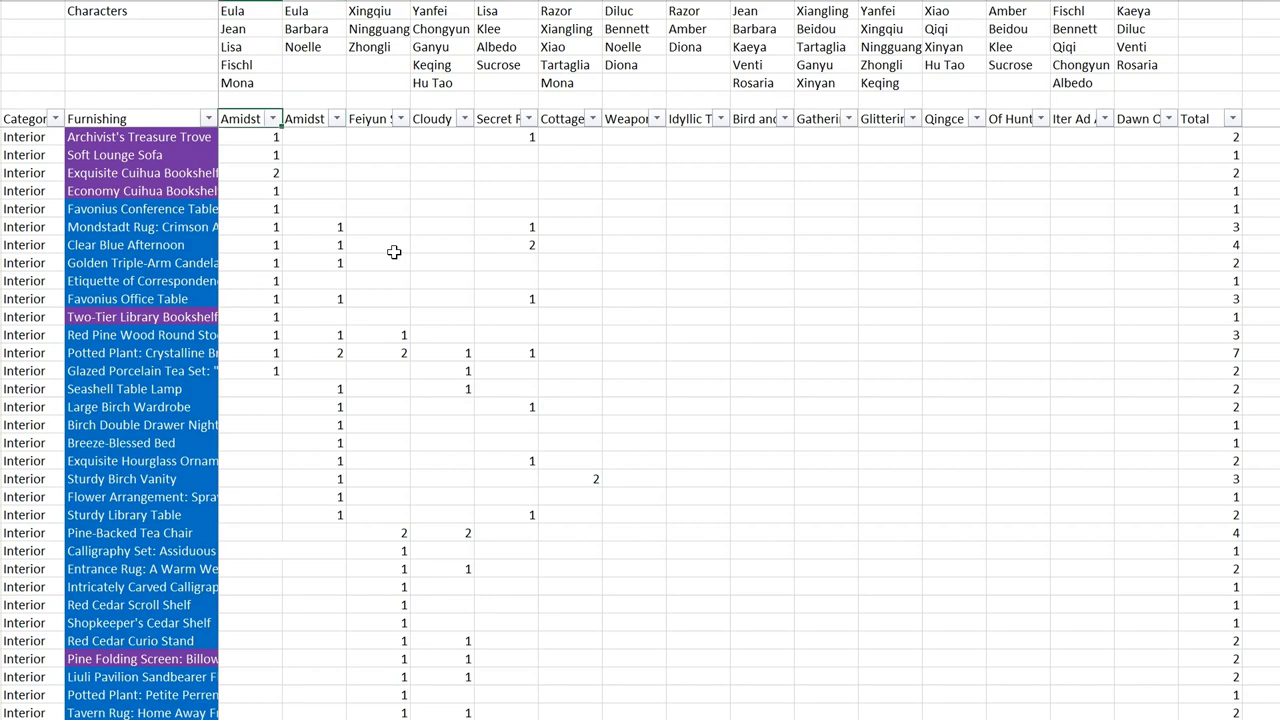
{"action": "key", "text": "Down"}
{"action": "key", "text": "Left"}
{"action": "key", "text": "Right"}
{"action": "key", "text": "Left"}
{"action": "key", "text": "Right"}
{"action": "key", "text": "Up"}
{"action": "key", "text": "shift+Right"}
{"action": "key", "text": "shift+Right"}
{"action": "key", "text": "shift+Right"}
{"action": "key", "text": "shift+Right"}
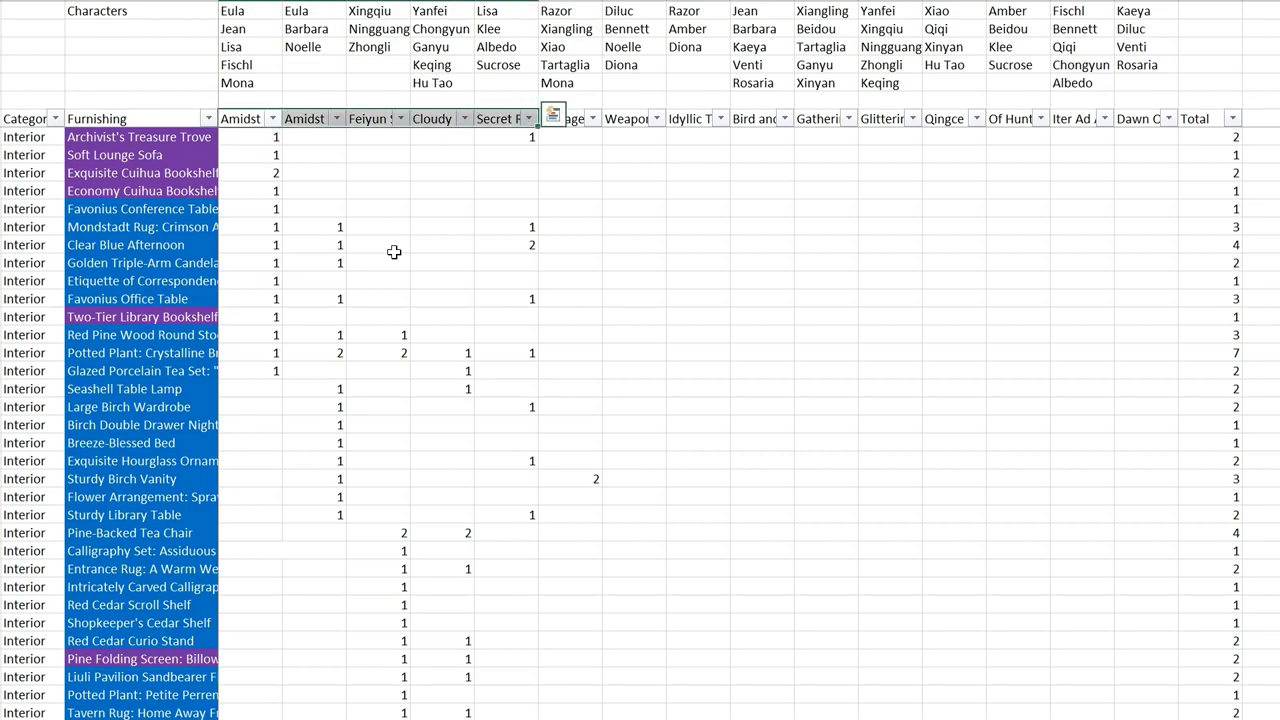
- Go through the headers up to the Weapon set, and select the range from the Cottage set back to the first Amidst set
{"action": "key", "text": "Right"}
{"action": "key", "text": "Right"}
{"action": "key", "text": "Right"}
{"action": "key", "text": "Right"}
{"action": "key", "text": "Right"}
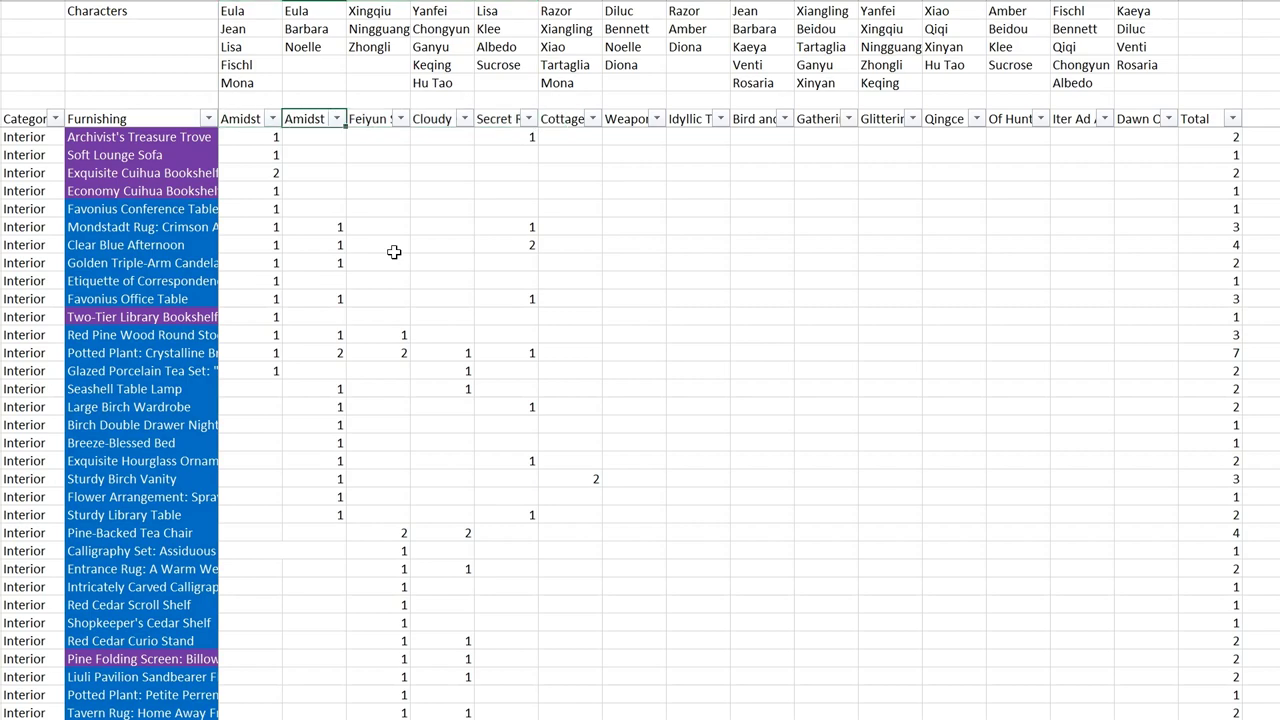
{"action": "key", "text": "Right"}
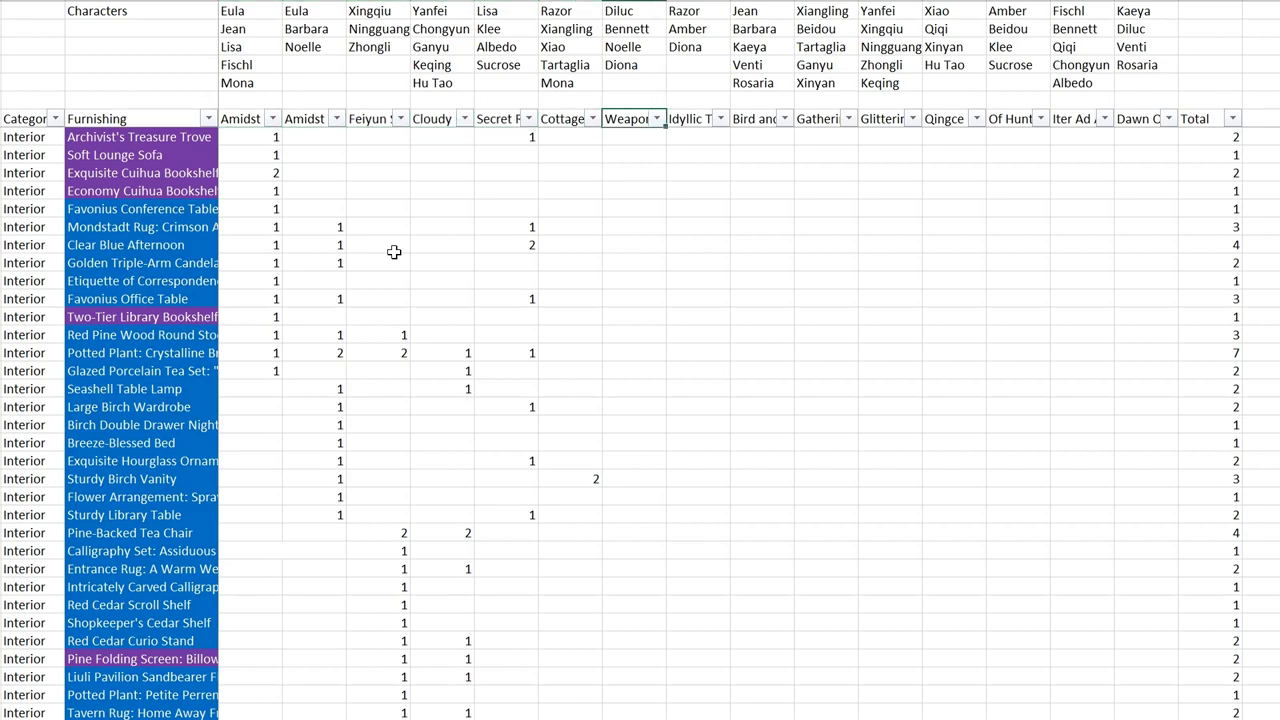
{"action": "key", "text": "Left"}
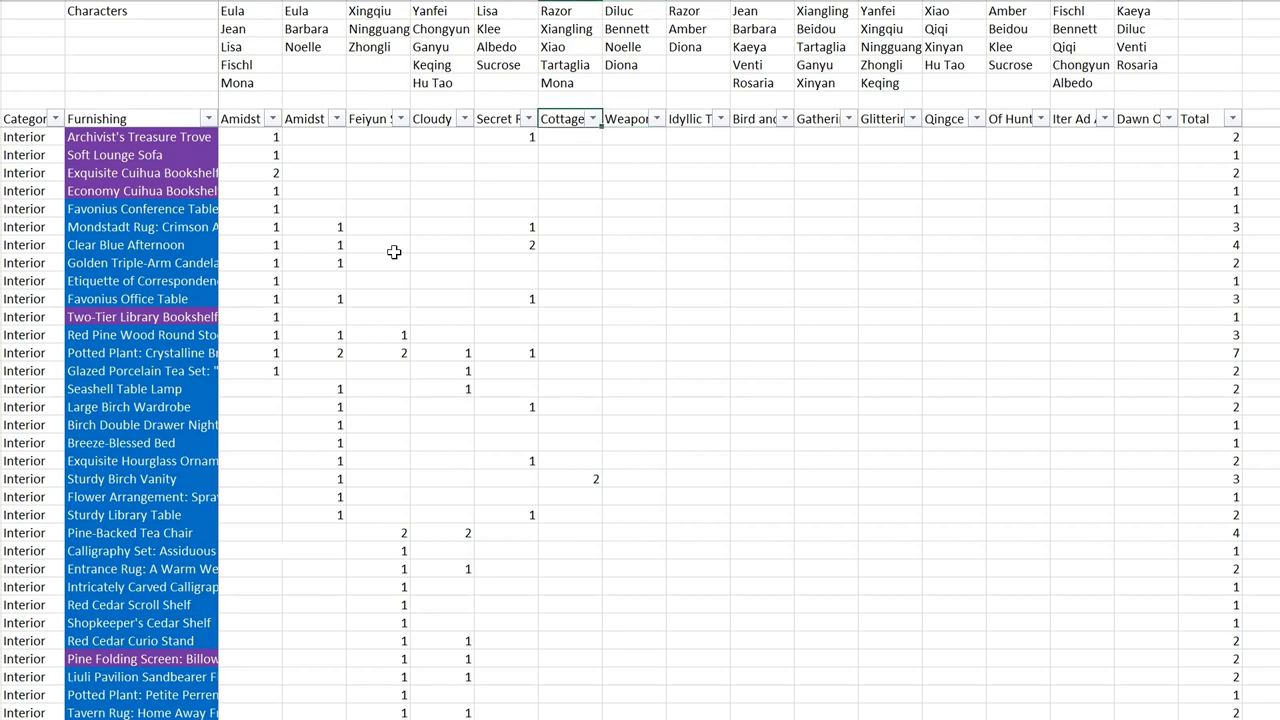
{"action": "key", "text": "shift+Left"}
{"action": "key", "text": "shift+Left"}
{"action": "key", "text": "shift+Left"}
{"action": "key", "text": "shift+Left"}
{"action": "key", "text": "shift+Left"}
- Select the group of set headers that starts at the Weapon set, extending across the Idyllic, Bird, Gathering and Glittering sets
{"action": "key", "text": "Right"}
{"action": "key", "text": "Right"}
{"action": "key", "text": "Right"}
{"action": "key", "text": "Left"}
{"action": "key", "text": "Left"}
{"action": "key", "text": "Left"}
{"action": "key", "text": "Right"}
{"action": "key", "text": "Right"}
{"action": "key", "text": "shift+Right"}
{"action": "key", "text": "shift+Right"}
{"action": "key", "text": "shift+Right"}
{"action": "key", "text": "shift+Right"}
{"action": "key", "text": "shift+Right"}
{"action": "key", "text": "shift+Right"}
{"action": "key", "text": "shift+Right"}
{"action": "key", "text": "shift+Right"}
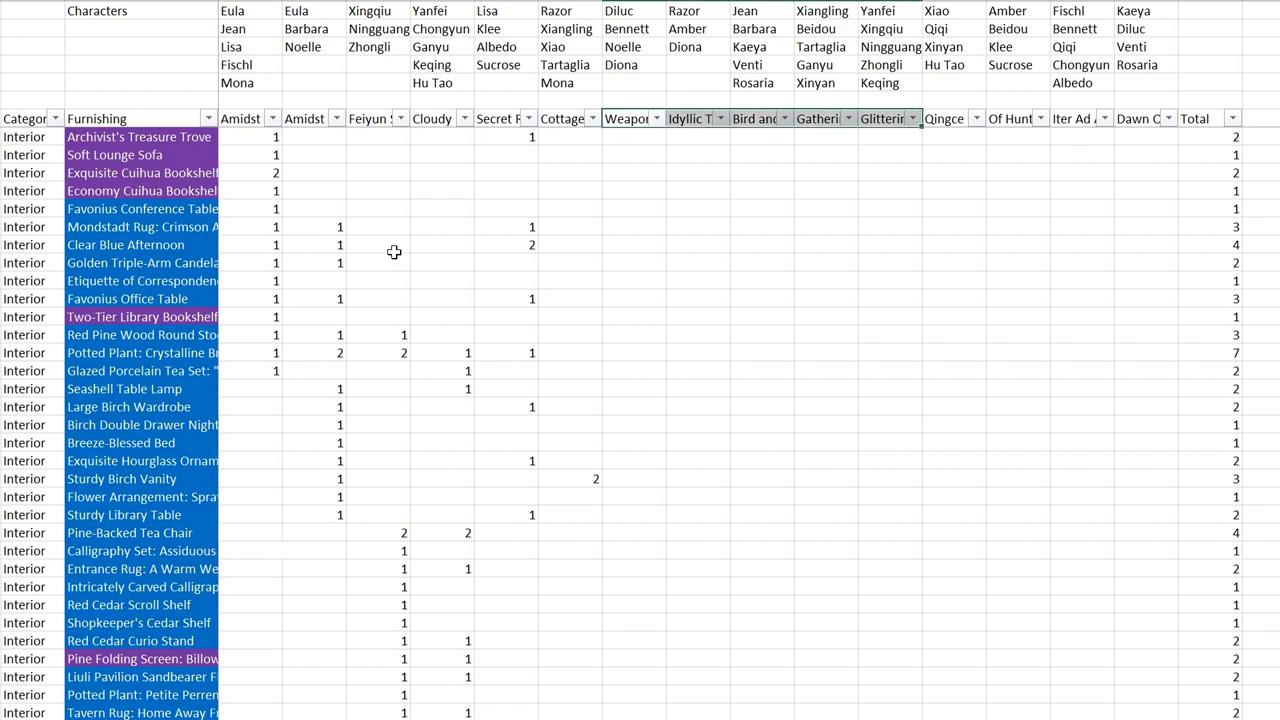
{"action": "key", "text": "shift+Left"}
{"action": "key", "text": "shift+Left"}
{"action": "key", "text": "shift+Left"}
{"action": "key", "text": "shift+Left"}
{"action": "key", "text": "shift+Left"}
{"action": "key", "text": "shift+Left"}
{"action": "key", "text": "shift+Left"}
- Return to the first Amidst set and select its quantity cell in the Soft Lounge Sofa row
{"action": "key", "text": "Left"}
{"action": "key", "text": "Left"}
{"action": "key", "text": "Left"}
{"action": "key", "text": "Down"}
{"action": "key", "text": "Down"}
{"action": "key", "text": "Left"}
{"action": "key", "text": "Left"}
{"action": "key", "text": "Up"}
{"action": "key", "text": "Up"}
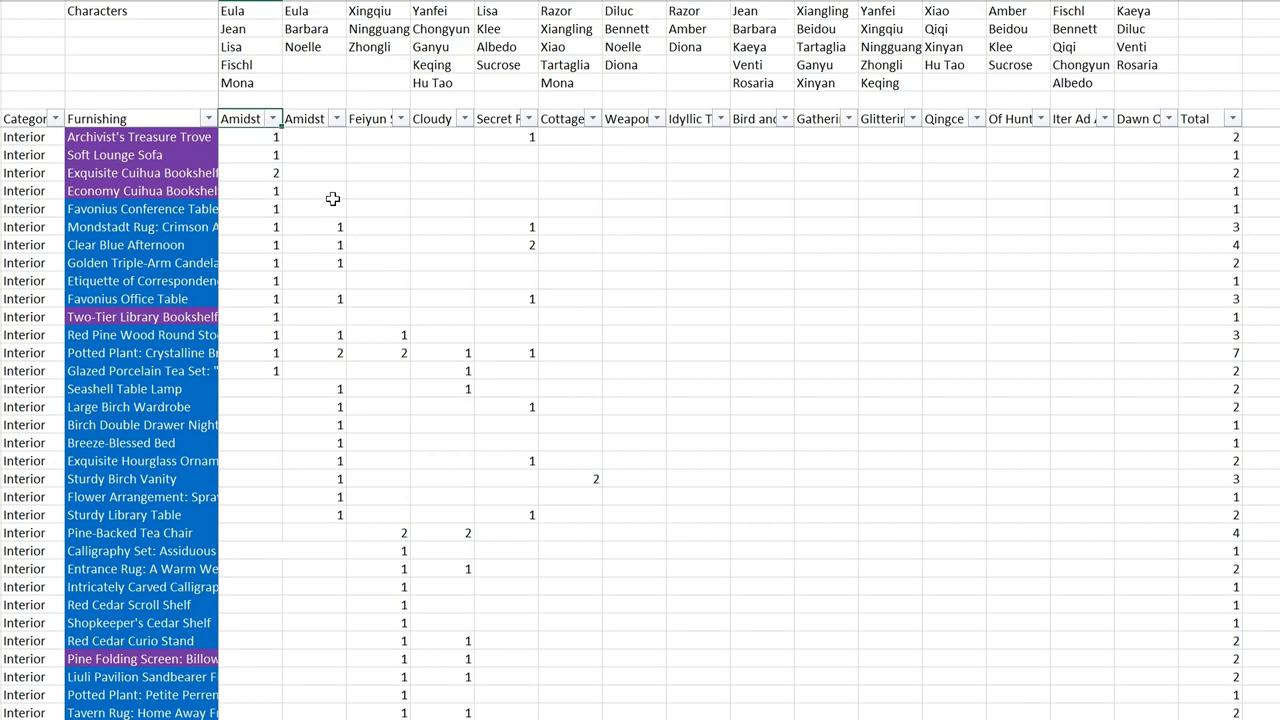
{"action": "left_click", "coordinate": [255, 153]}
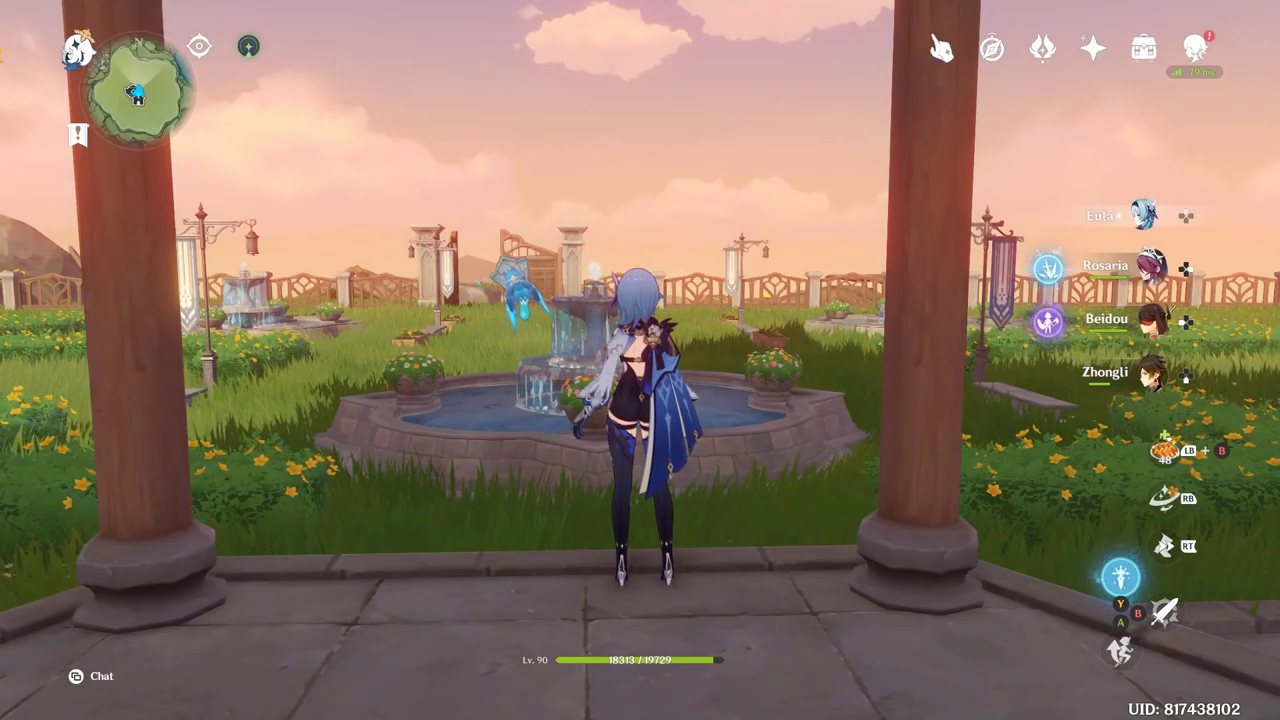
- Switch to the Genshin Impact game, open the inventory's Furnishings category and view the details of the Shopkeeper's Cedar Shelf
{"action": "key", "text": "Tab"}
{"action": "key", "text": "b"}
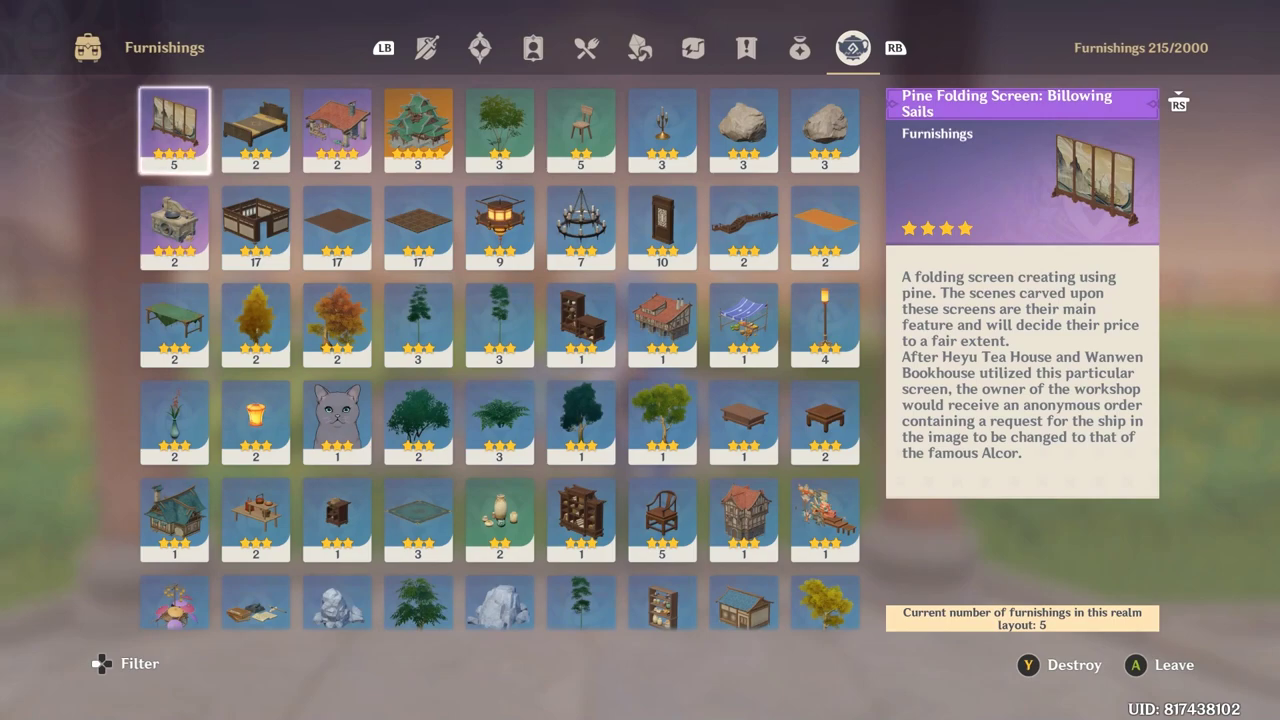
{"action": "left_click", "coordinate": [256, 228]}
{"action": "left_click", "coordinate": [337, 420]}
{"action": "left_click", "coordinate": [337, 515]}
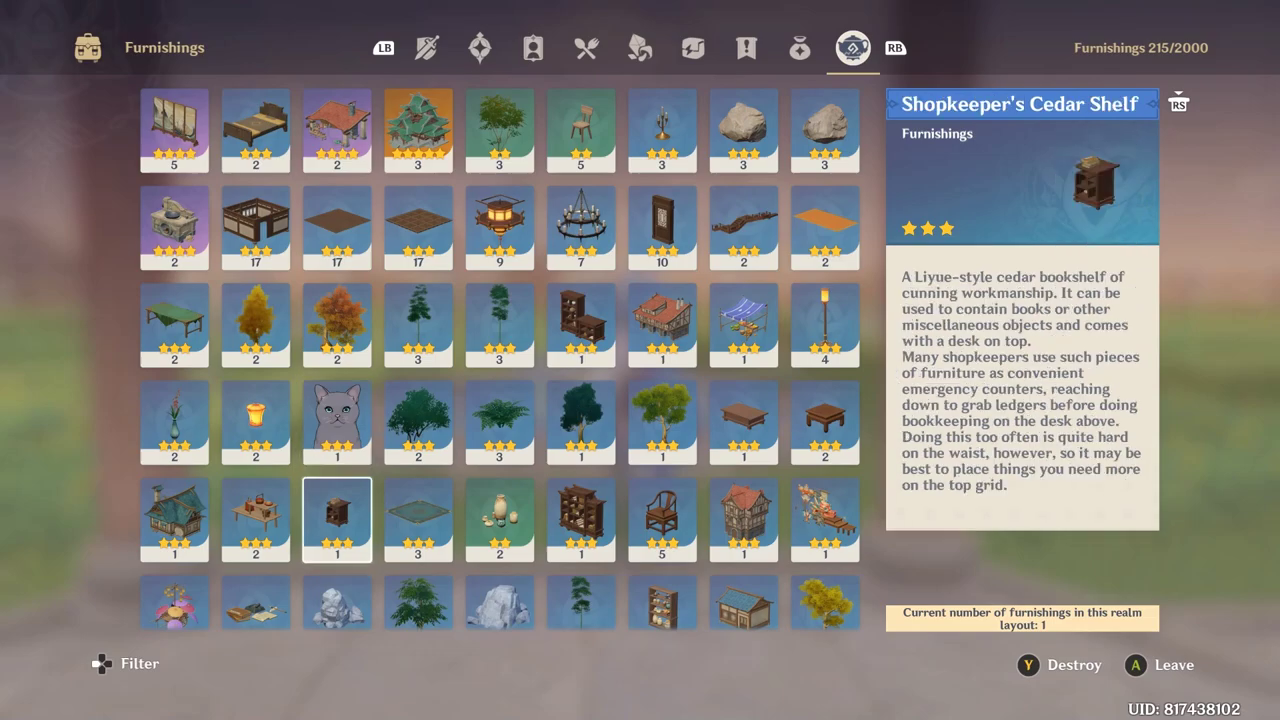
- Browse the furnishings list down to its last row, ending on the Farmer's Scarecrow
{"action": "left_click", "coordinate": [337, 580]}
{"action": "key", "text": "Down"}
{"action": "key", "text": "Down"}
{"action": "key", "text": "Down"}
{"action": "key", "text": "Down"}
{"action": "key", "text": "Down"}
{"action": "key", "text": "Down"}
{"action": "key", "text": "Down"}
{"action": "key", "text": "Down"}
{"action": "key", "text": "Down"}
{"action": "key", "text": "Down"}
{"action": "key", "text": "Down"}
{"action": "key", "text": "Down"}
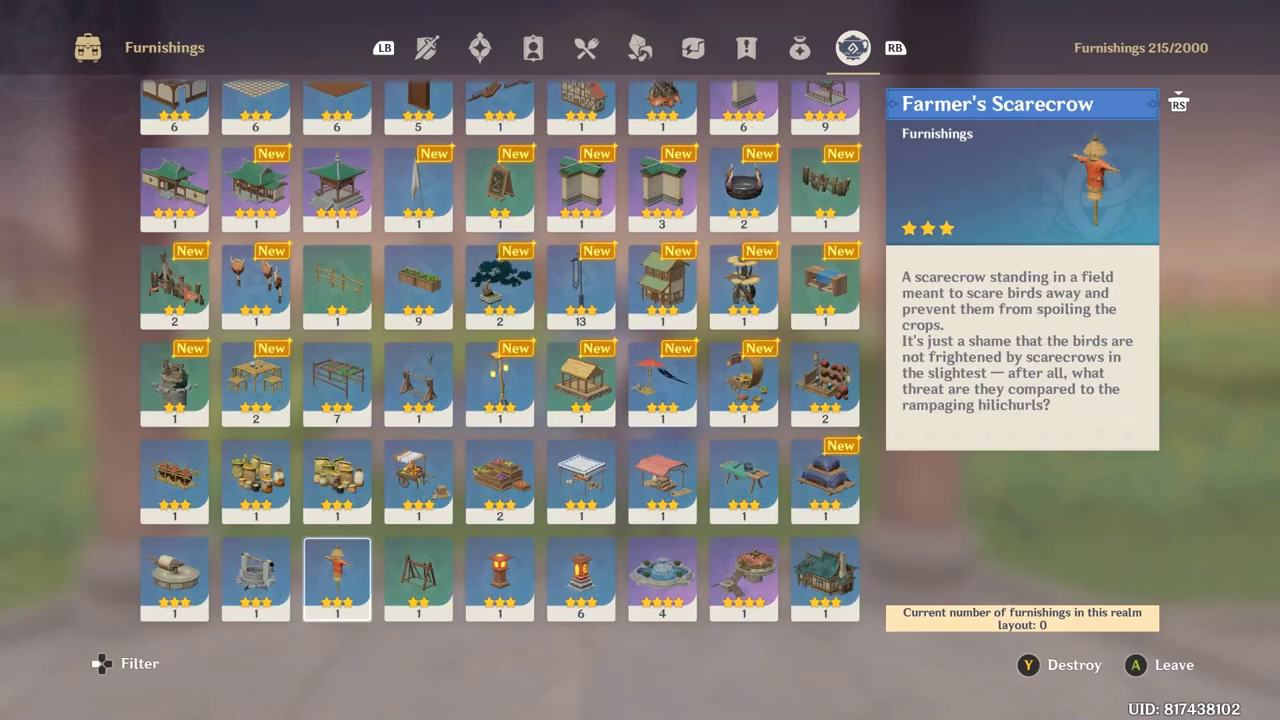
- Go back up through the furnishings list, past the Simple Single-Person Tent, to the Jade-Eyed Cat
{"action": "key", "text": "Up"}
{"action": "key", "text": "Up"}
{"action": "key", "text": "Up"}
{"action": "key", "text": "Up"}
{"action": "key", "text": "Up"}
{"action": "key", "text": "Up"}
{"action": "key", "text": "Up"}
{"action": "key", "text": "Up"}
{"action": "key", "text": "Up"}
{"action": "key", "text": "Up"}
{"action": "key", "text": "Up"}
{"action": "key", "text": "Up"}
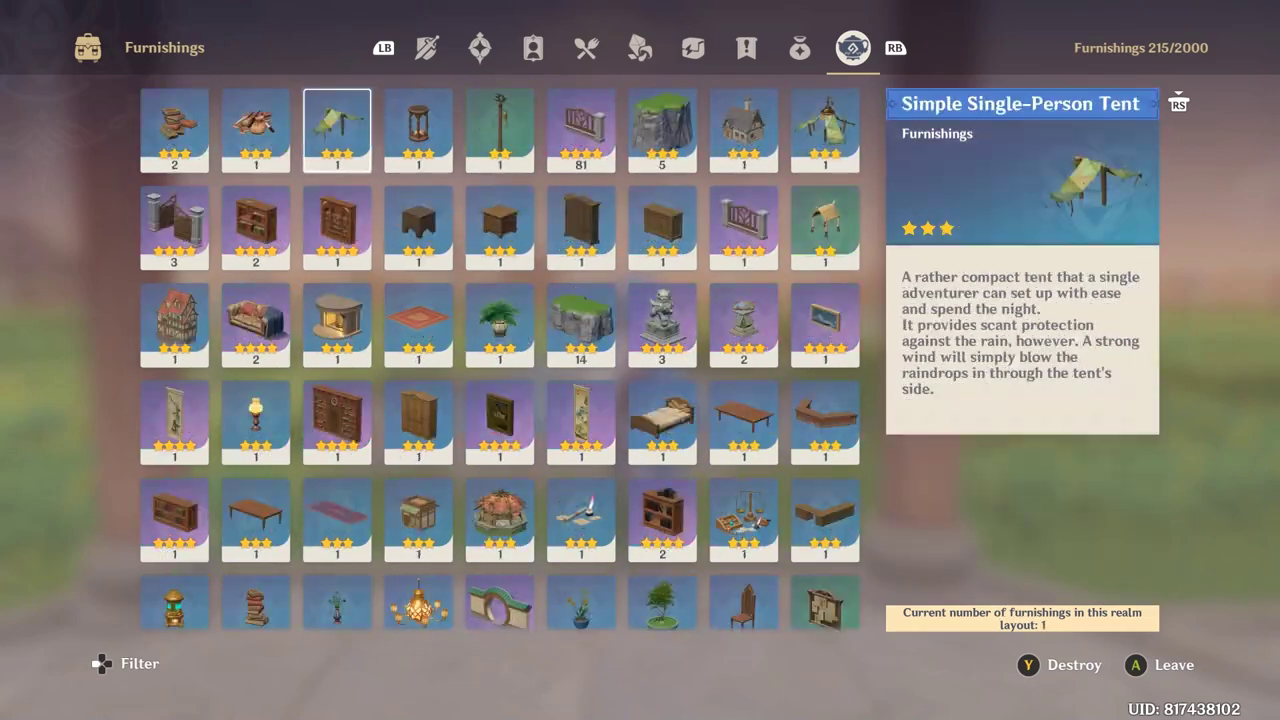
{"action": "key", "text": "Up"}
{"action": "key", "text": "Up"}
- Filter the furnishings inventory by the Potted Plant category
{"action": "key", "text": "Left"}
{"action": "key", "text": "Down"}
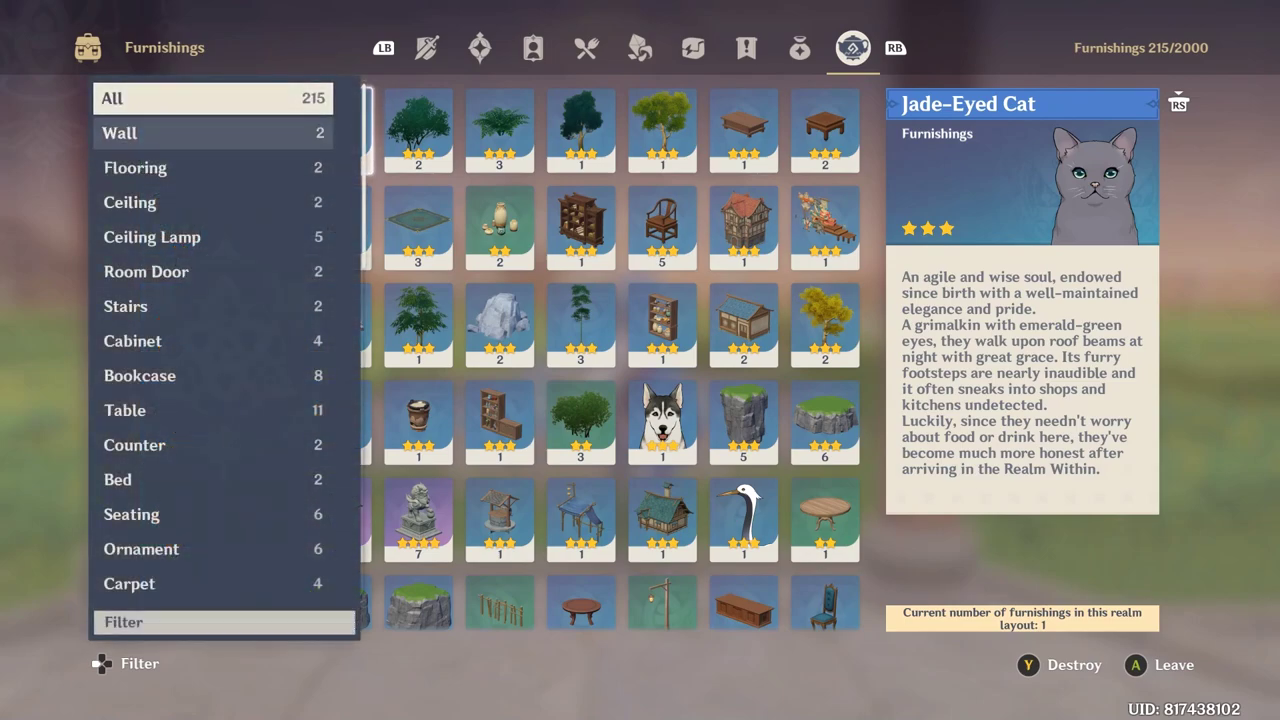
{"action": "key", "text": "Down"}
{"action": "key", "text": "Down"}
{"action": "key", "text": "Down"}
{"action": "key", "text": "Down"}
{"action": "key", "text": "Down"}
{"action": "key", "text": "Down"}
{"action": "key", "text": "Down"}
{"action": "key", "text": "Down"}
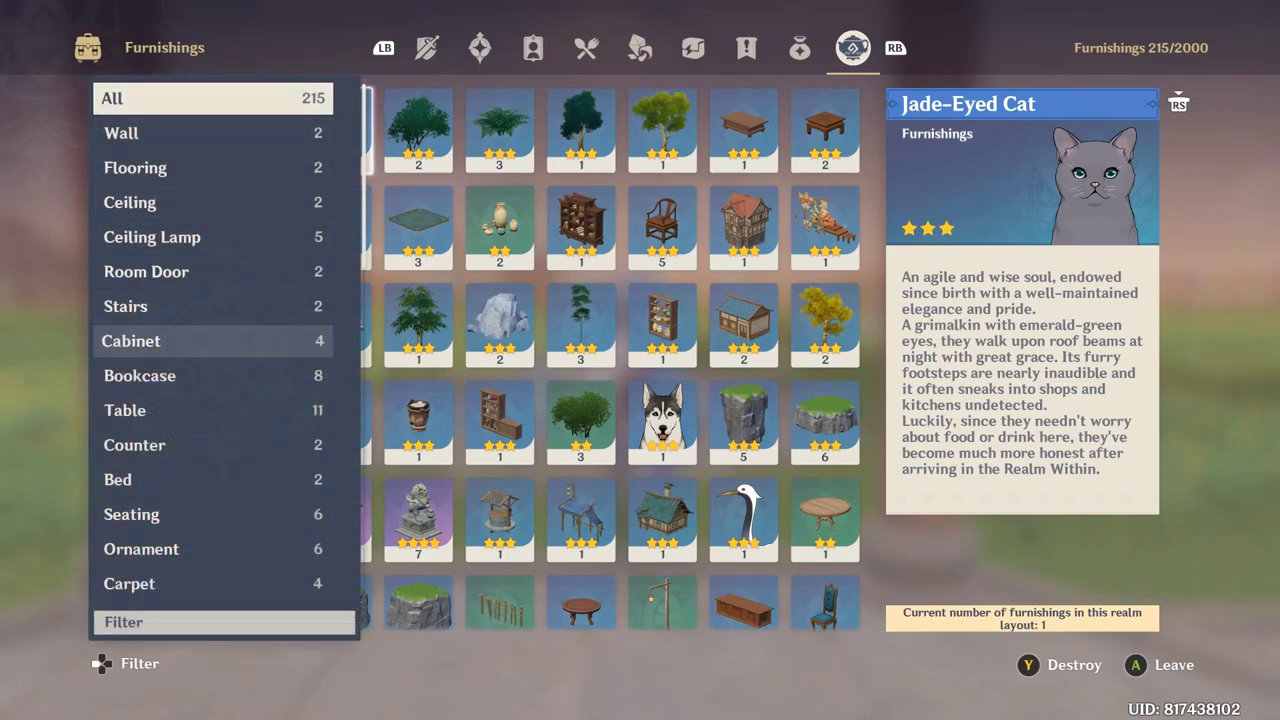
{"action": "key", "text": "Down"}
{"action": "key", "text": "Down"}
{"action": "key", "text": "Down"}
{"action": "key", "text": "Down"}
{"action": "key", "text": "Down"}
{"action": "key", "text": "Down"}
{"action": "key", "text": "Down"}
{"action": "key", "text": "Down"}
{"action": "key", "text": "Up"}
{"action": "key", "text": "Return"}
- Examine and compare the details of the potted plants, including Crystalline Breeze, Fragrant Facade, Baby Blue Tranquility and Sprawling Daybreak
{"action": "key", "text": "Right"}
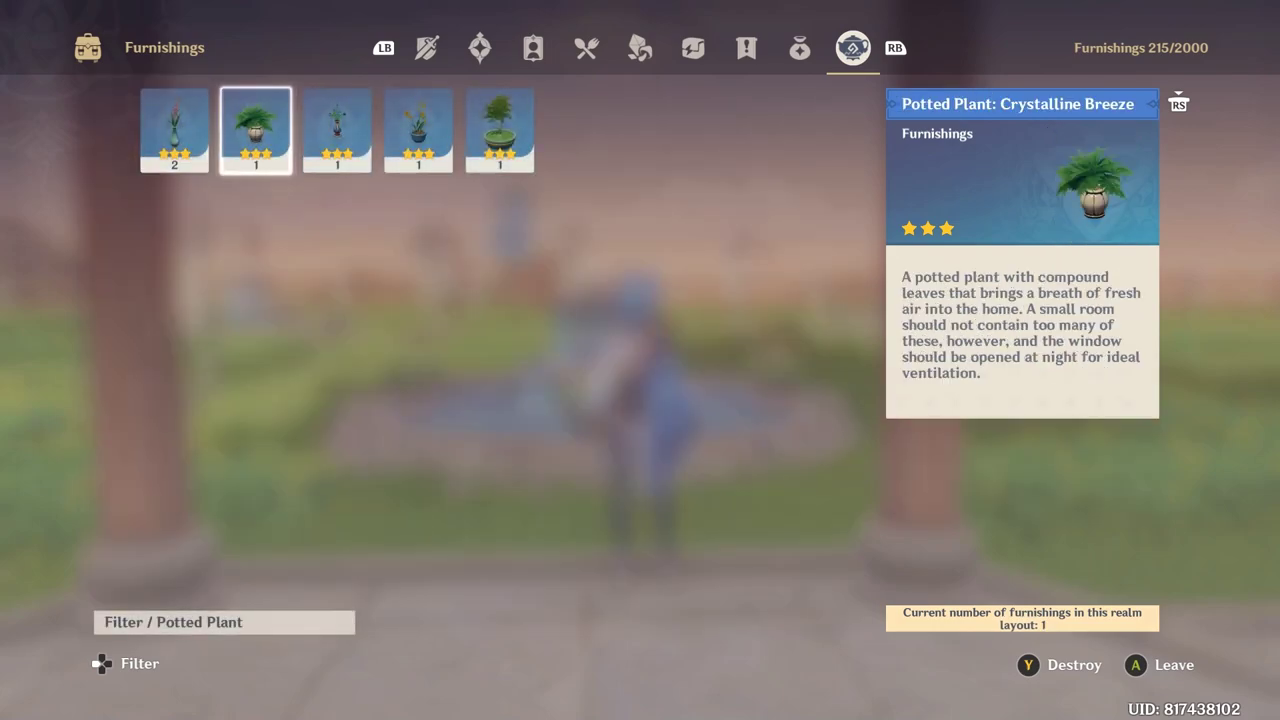
{"action": "key", "text": "Left"}
{"action": "key", "text": "Right"}
{"action": "key", "text": "Right"}
{"action": "key", "text": "Right"}
{"action": "key", "text": "Right"}
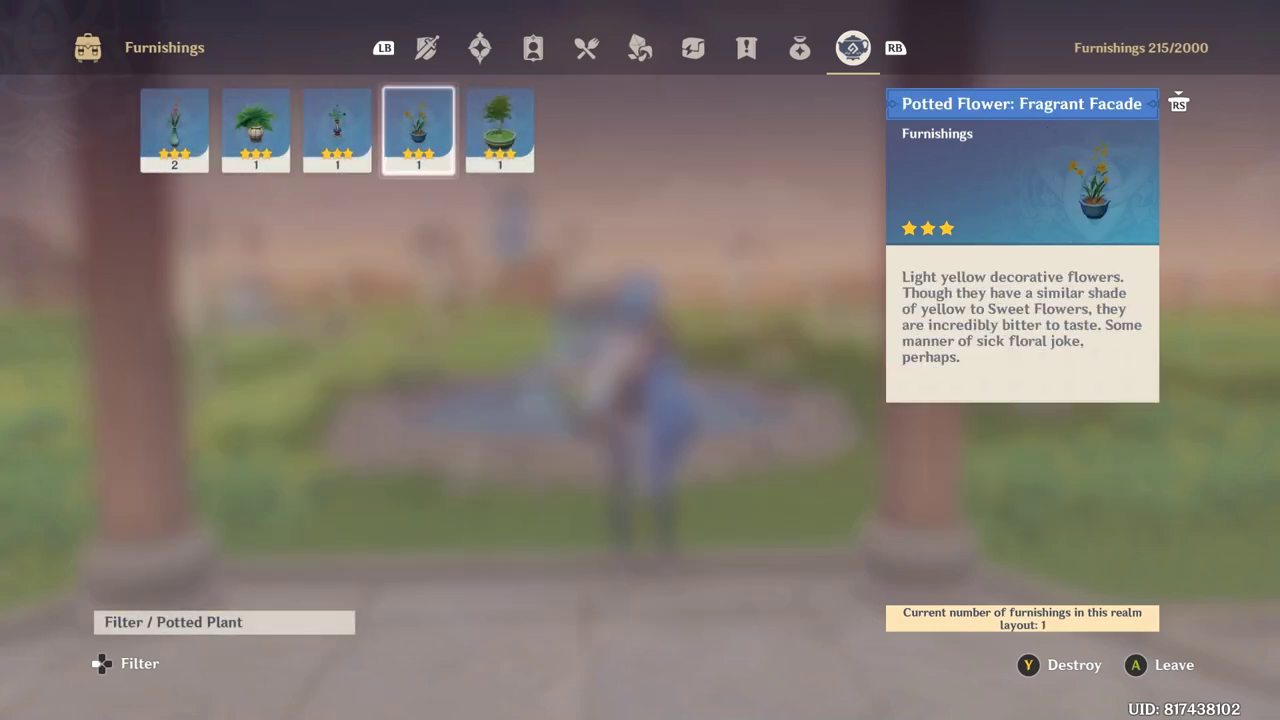
{"action": "key", "text": "Left"}
{"action": "key", "text": "Left"}
{"action": "key", "text": "Left"}
{"action": "key", "text": "Left"}
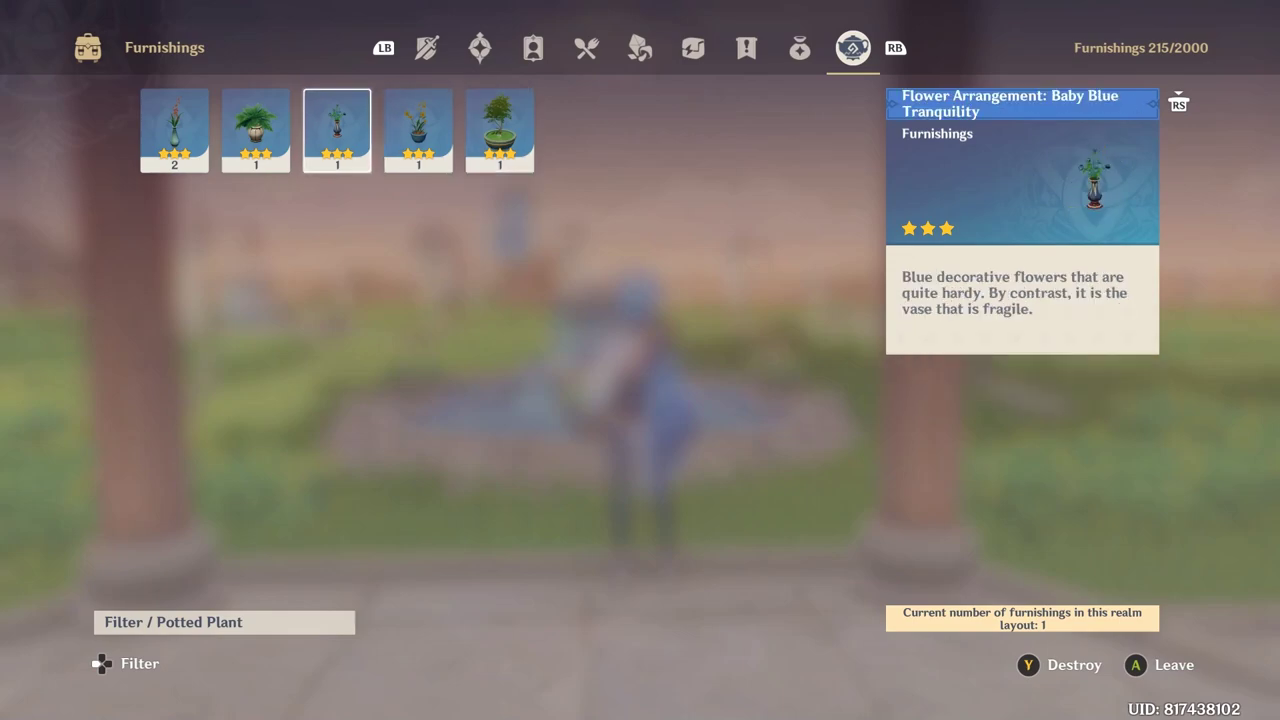
{"action": "key", "text": "Right"}
{"action": "key", "text": "Right"}
{"action": "key", "text": "Right"}
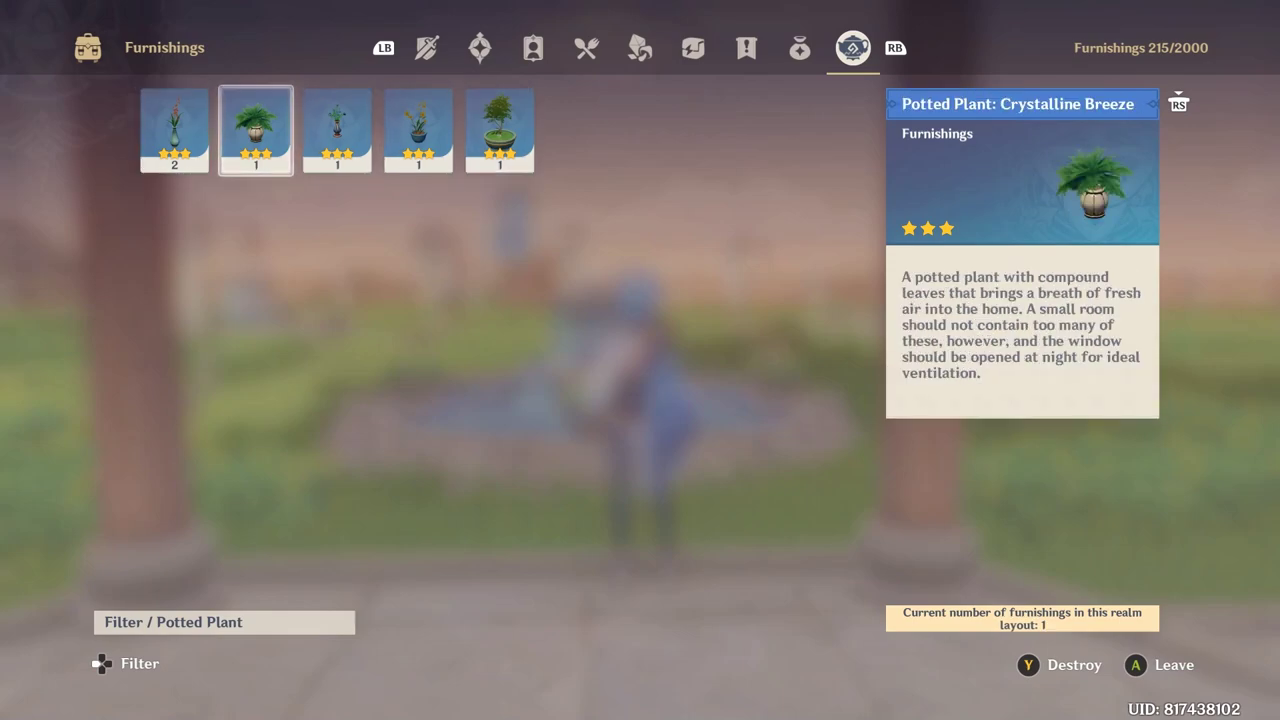
{"action": "key", "text": "Right"}
{"action": "key", "text": "Left"}
{"action": "key", "text": "Left"}
{"action": "key", "text": "Left"}
{"action": "key", "text": "Left"}
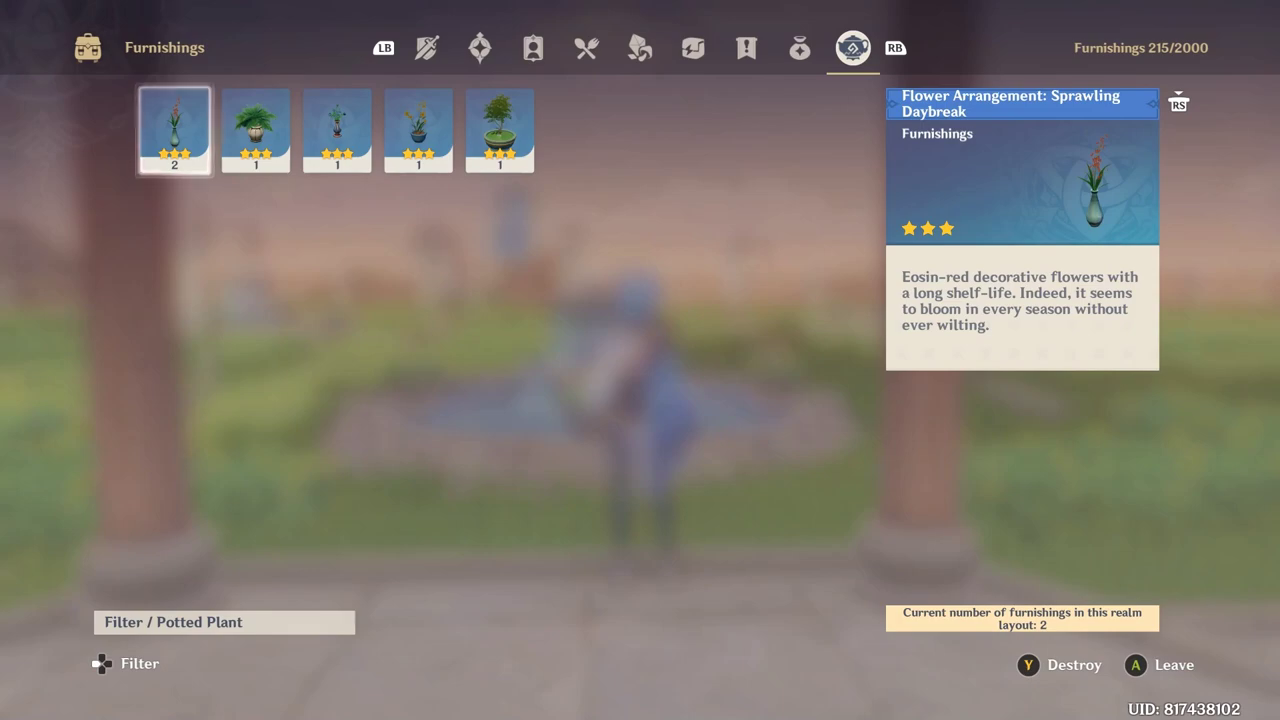
{"action": "key", "text": "Right"}
{"action": "key", "text": "Right"}
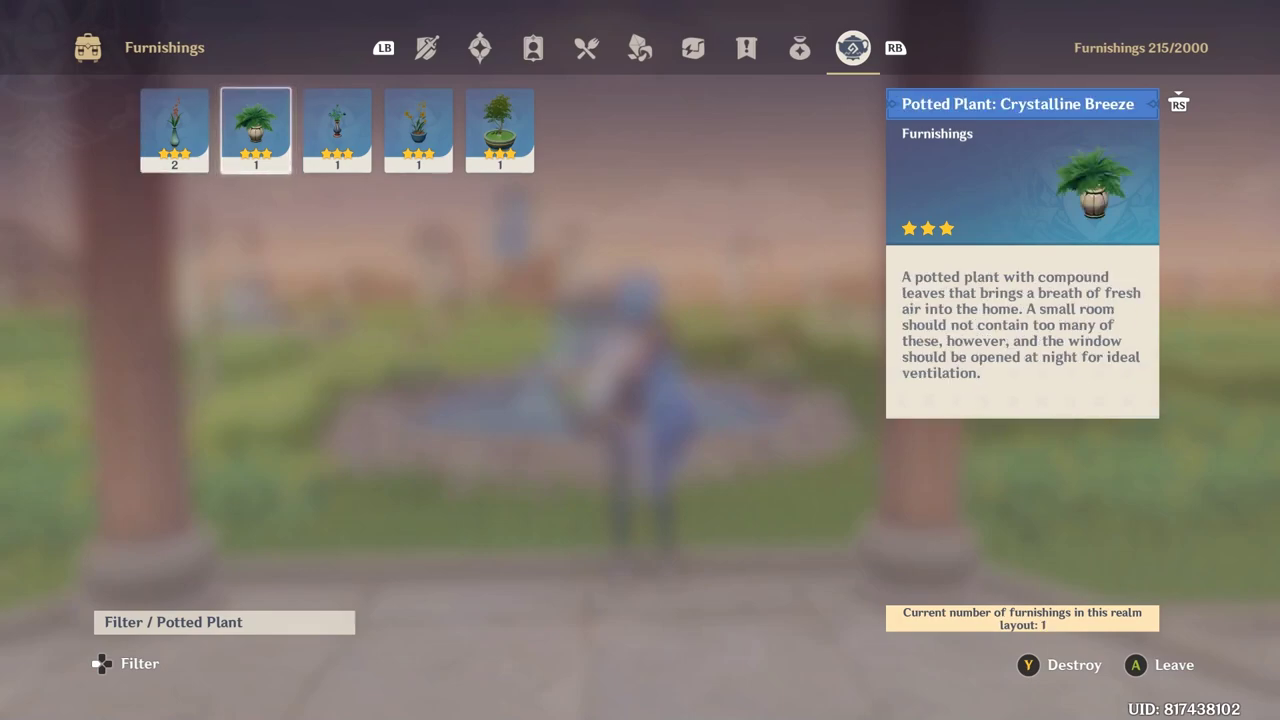
{"action": "key", "text": "Right"}
{"action": "key", "text": "Right"}
{"action": "key", "text": "Left"}
{"action": "key", "text": "Left"}
{"action": "key", "text": "Left"}
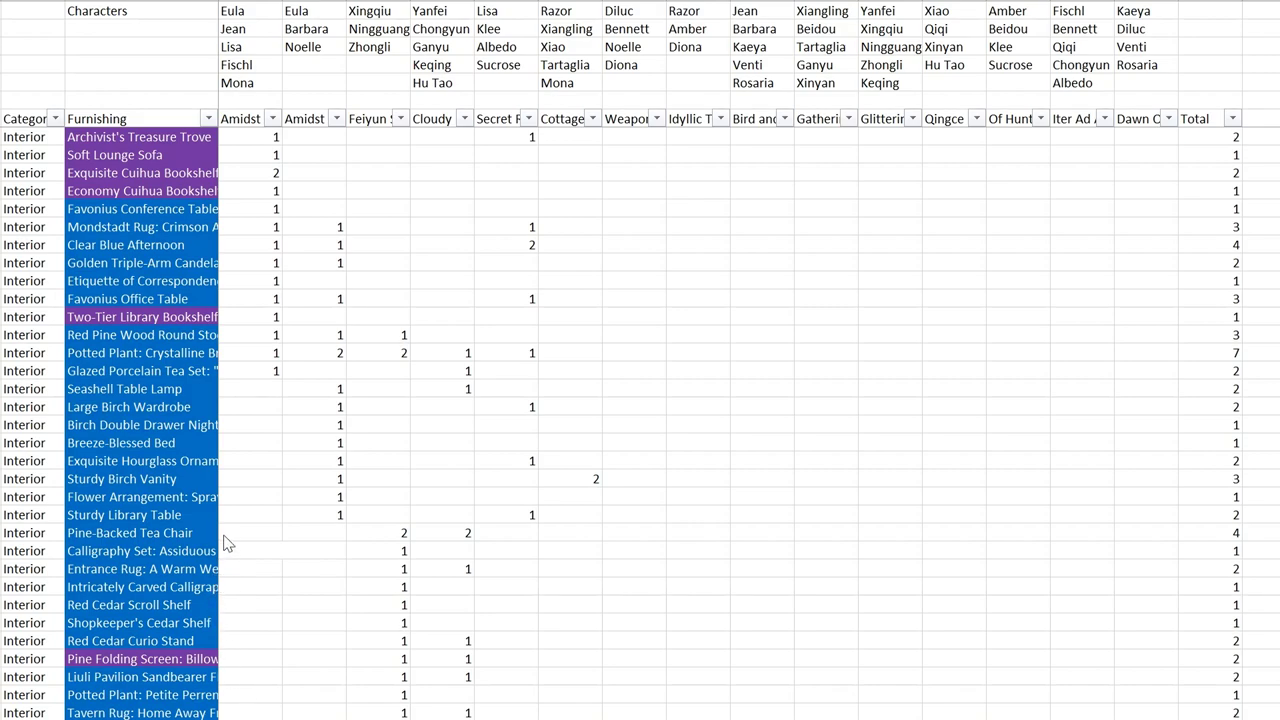
- Switch to the spreadsheet and select the range from the Soft Lounge Sofa's first Amidst cell to the Crystalline Breeze potted plant's total
{"action": "key", "text": "ctrl+v"}
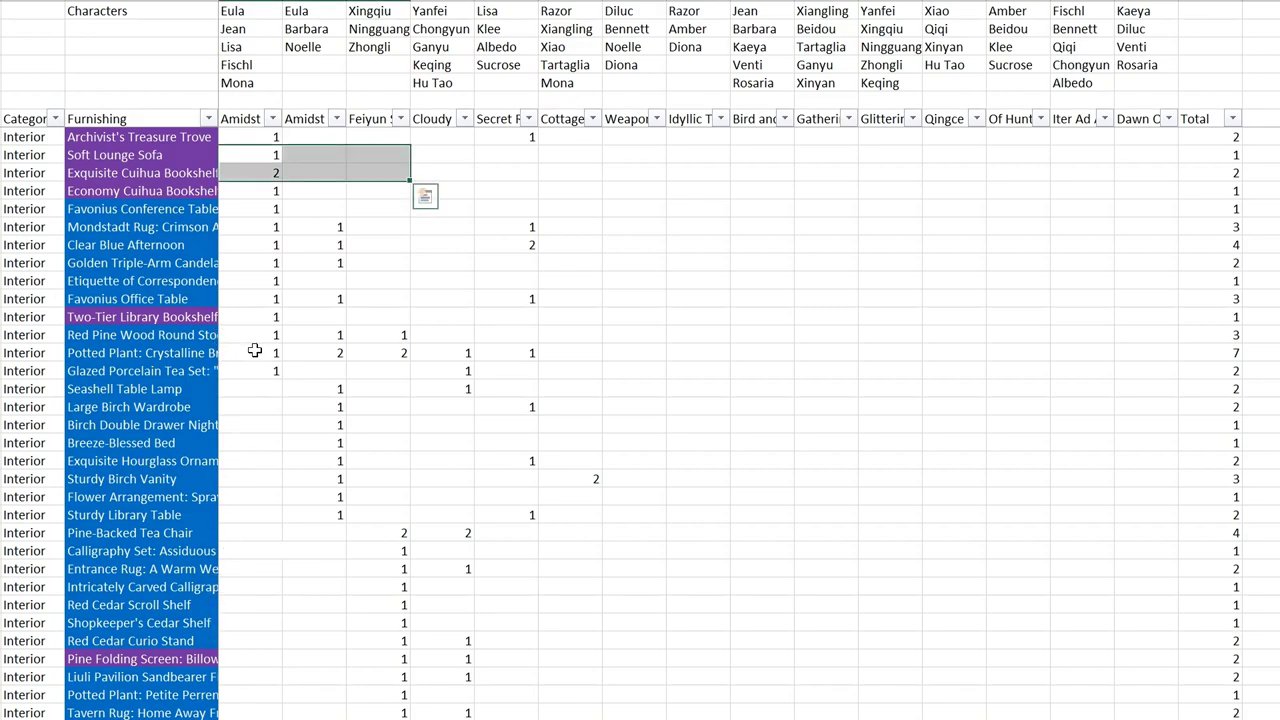
{"action": "key", "text": "ctrl+v"}
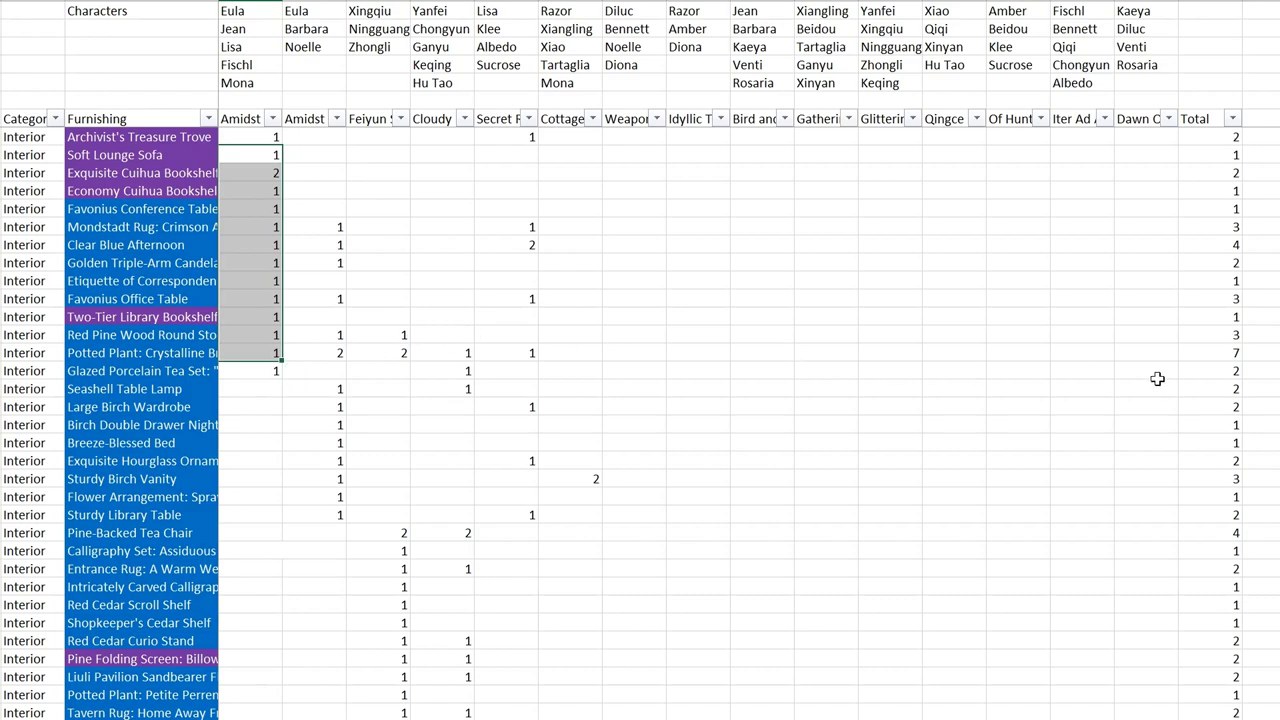
{"action": "left_click", "coordinate": [1190, 350], "text": "shift"}
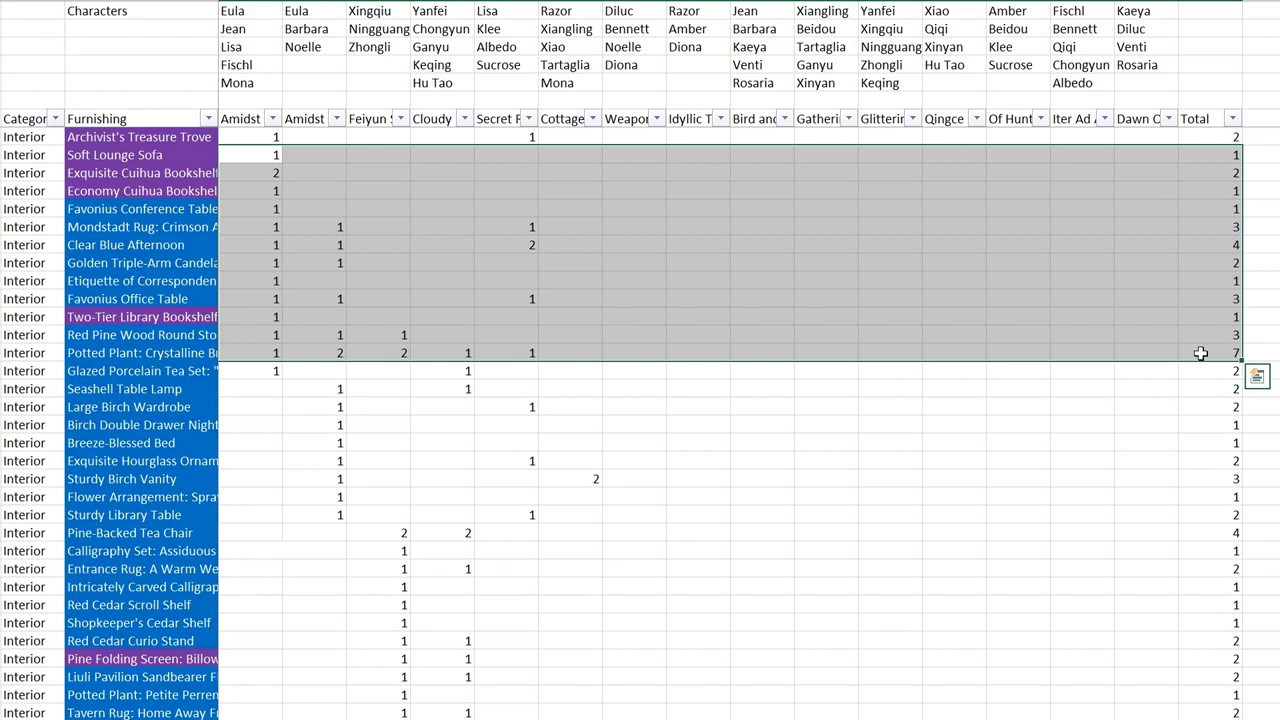
{"action": "left_click", "coordinate": [1210, 300]}
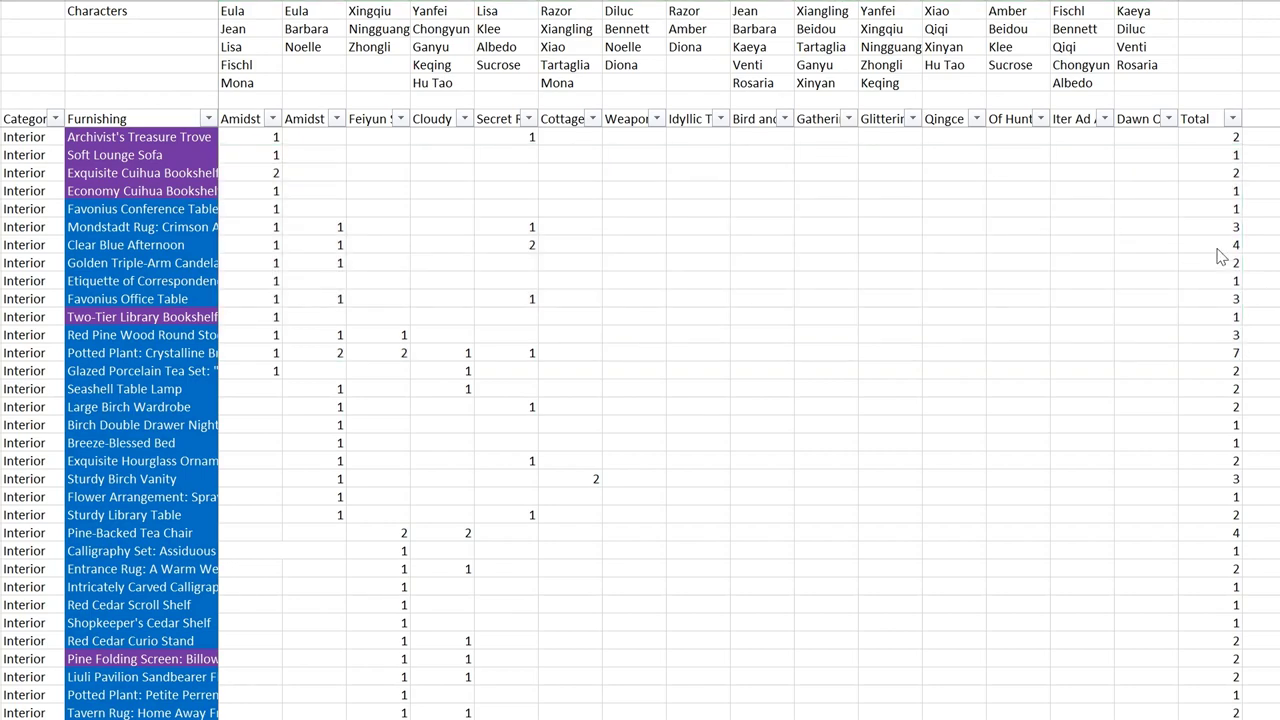
- Select the Crystalline Breeze potted plant's quantities from the first Amidst set through the Secret set, ending on an empty Feiyun cell
{"action": "mouse_move", "coordinate": [1220, 355]}
{"action": "left_mouse_down"}
{"action": "mouse_move", "coordinate": [225, 152]}
{"action": "mouse_move", "coordinate": [1215, 355]}
{"action": "left_mouse_up"}
{"action": "left_click_drag", "start_coordinate": [257, 354], "coordinate": [524, 350]}
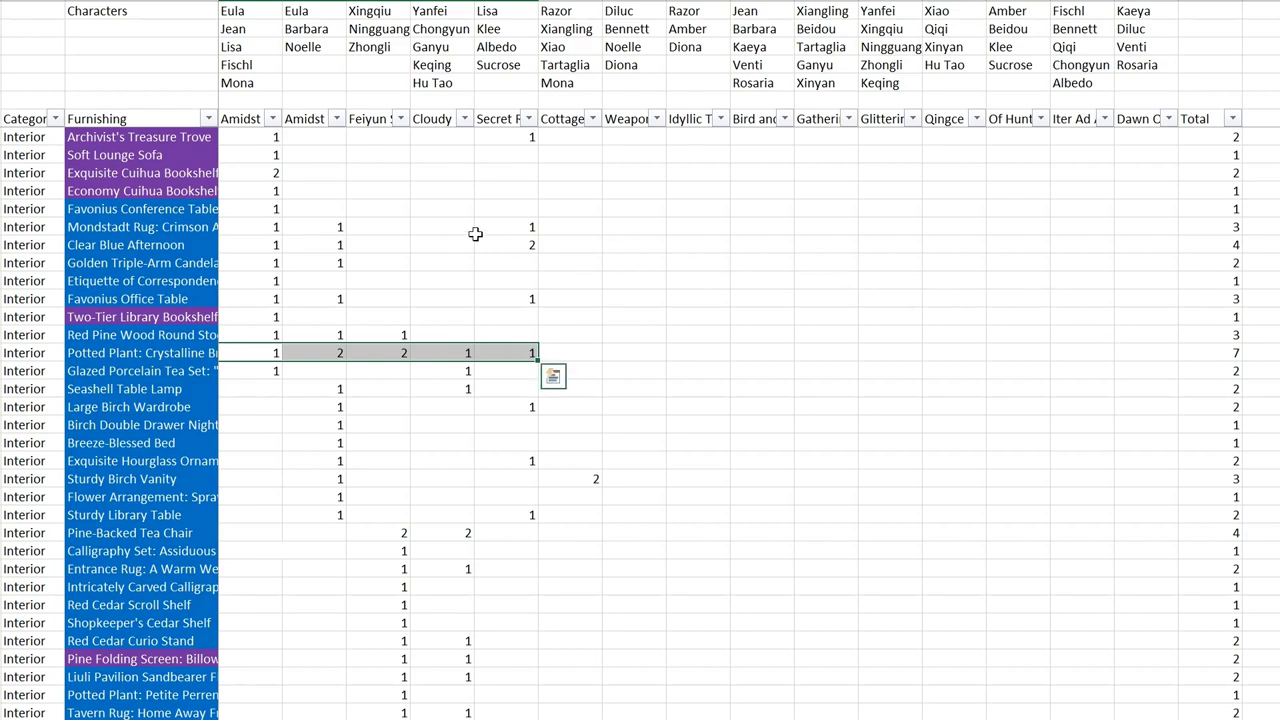
{"action": "left_click", "coordinate": [349, 171]}
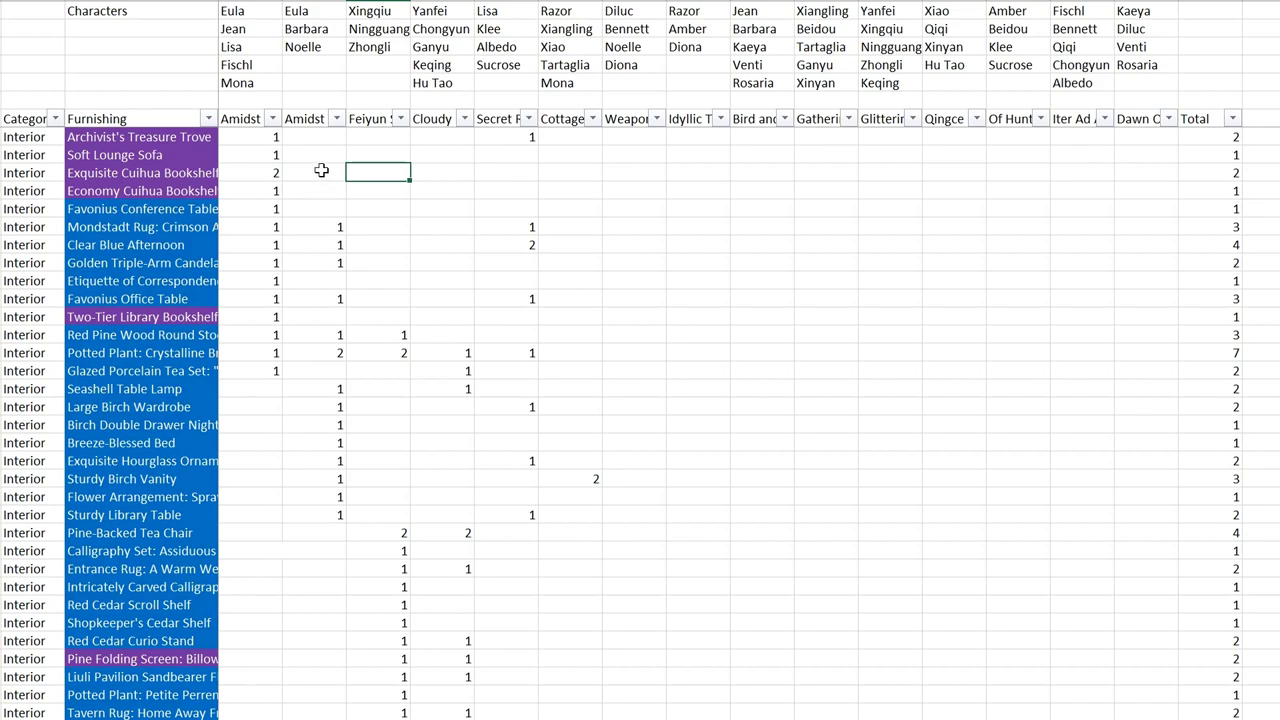
{"action": "left_click", "coordinate": [272, 118]}
{"action": "left_click", "coordinate": [133, 700]}
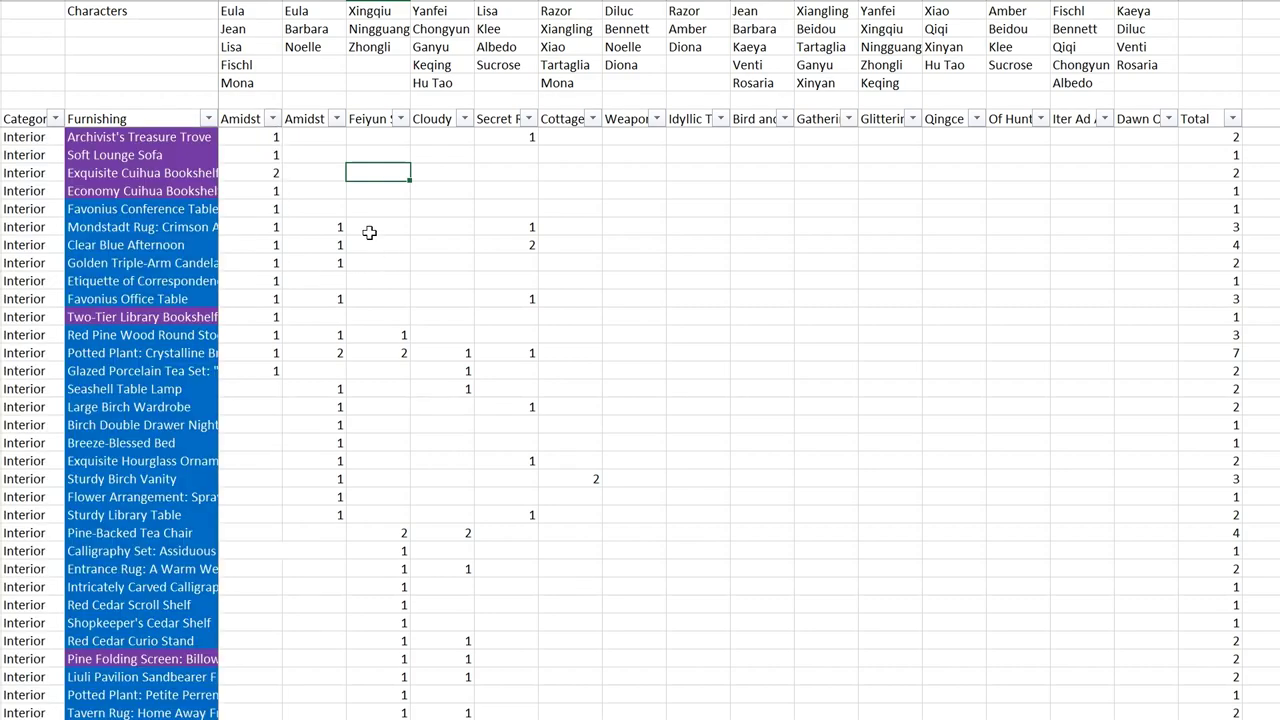
- Show the Amidst Poetic Pondering header and select its column from the header down to the Glazed Porcelain Tea Set row
{"action": "left_click", "coordinate": [240, 118]}
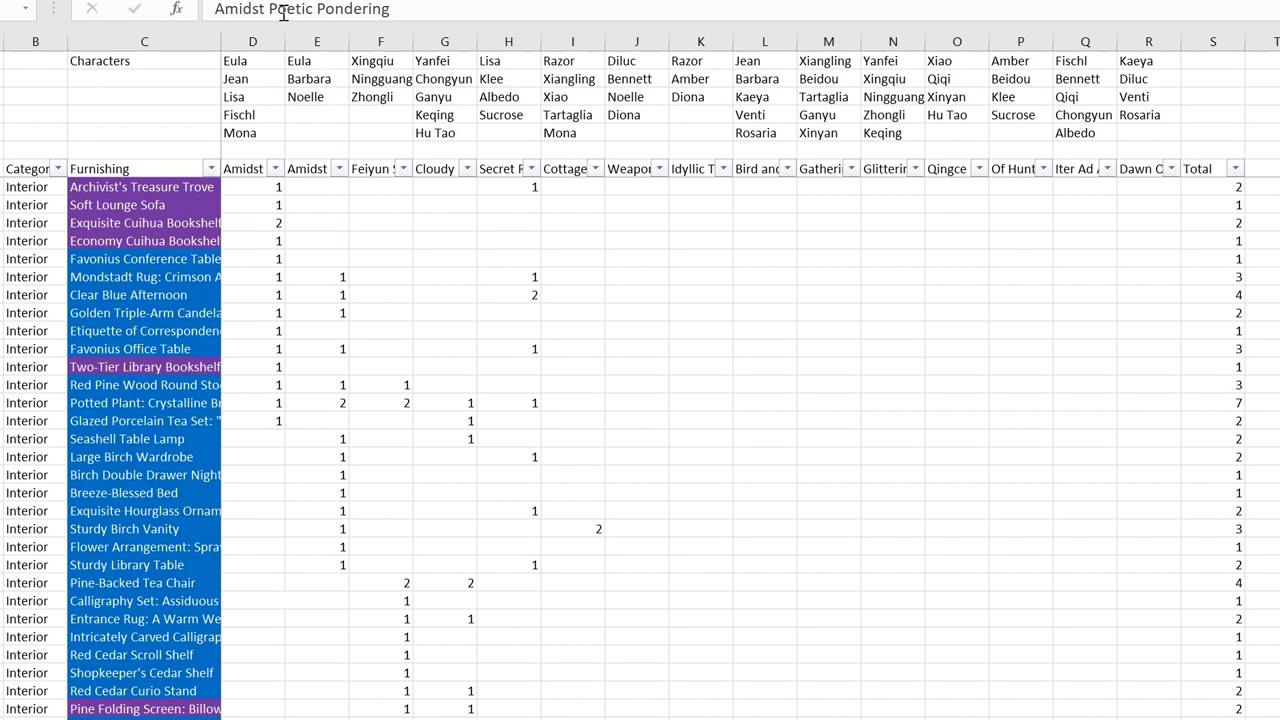
{"action": "left_click", "coordinate": [245, 169]}
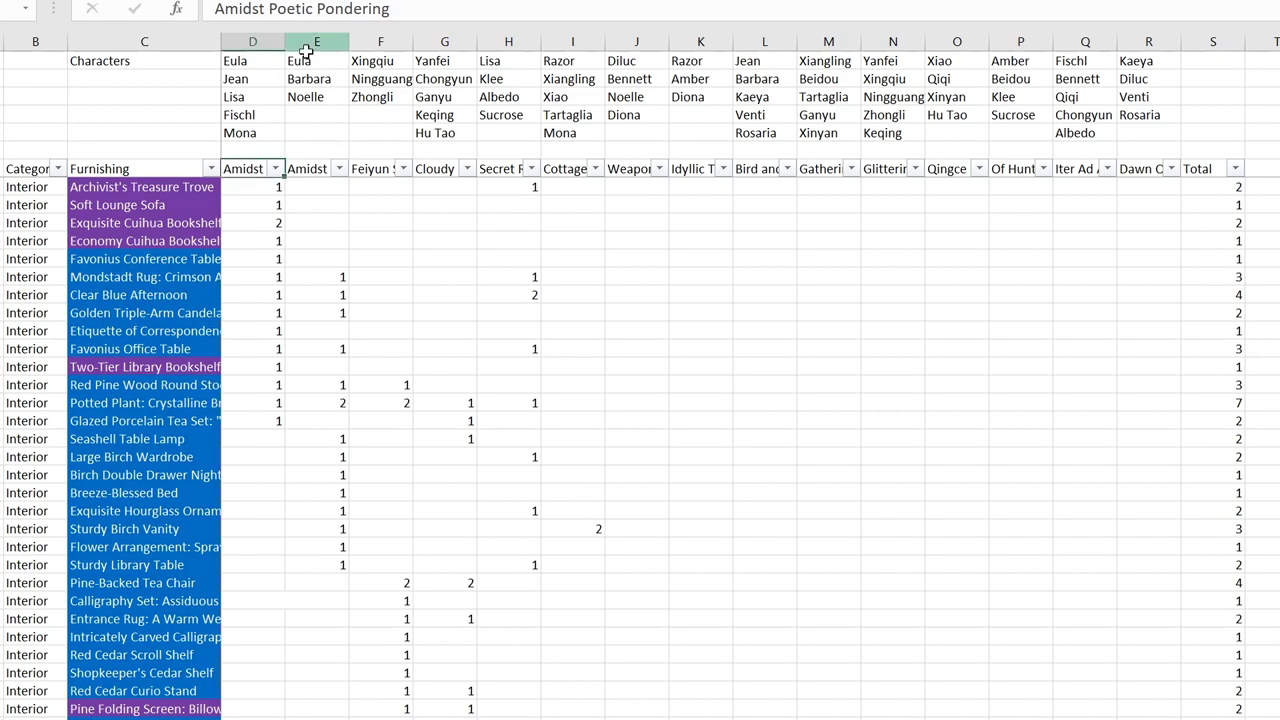
{"action": "left_click_drag", "start_coordinate": [262, 171], "coordinate": [257, 424]}
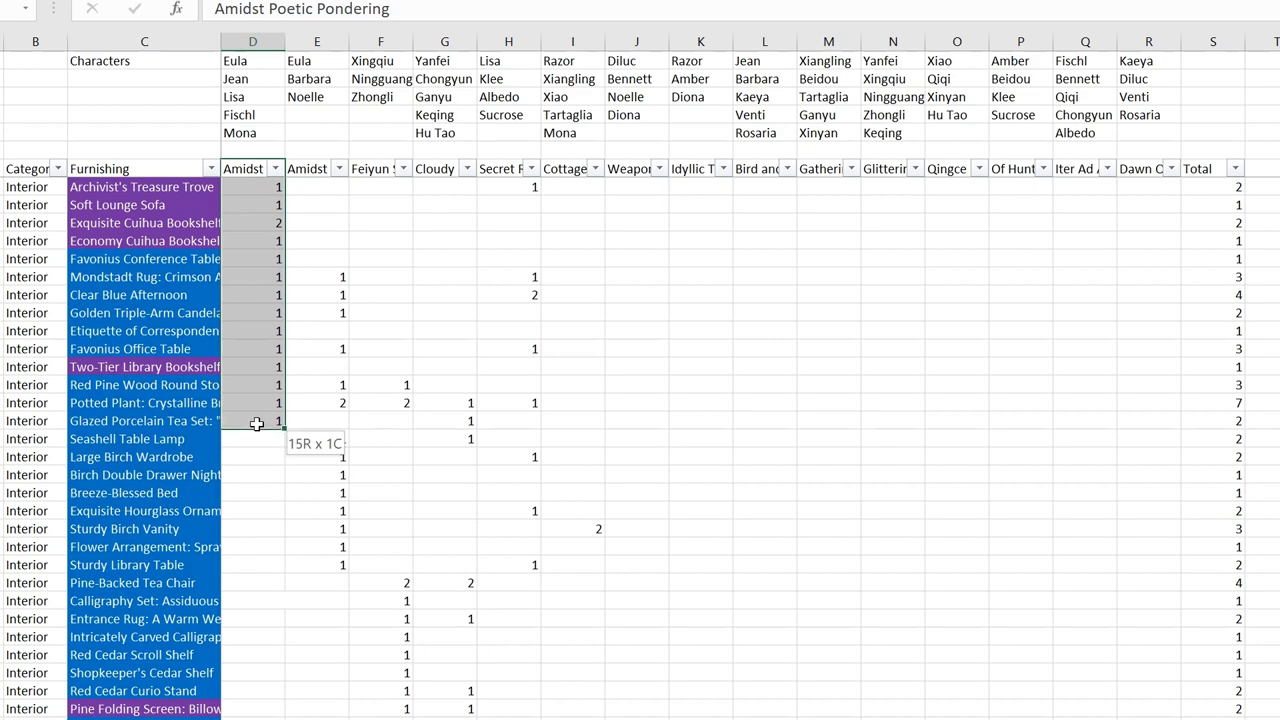
- Select ranges across the two Amidst columns in the rows from the Archivist's Treasure Trove to the Favonius Conference Table
{"action": "left_click", "coordinate": [262, 190]}
{"action": "left_click", "coordinate": [263, 220], "text": "shift"}
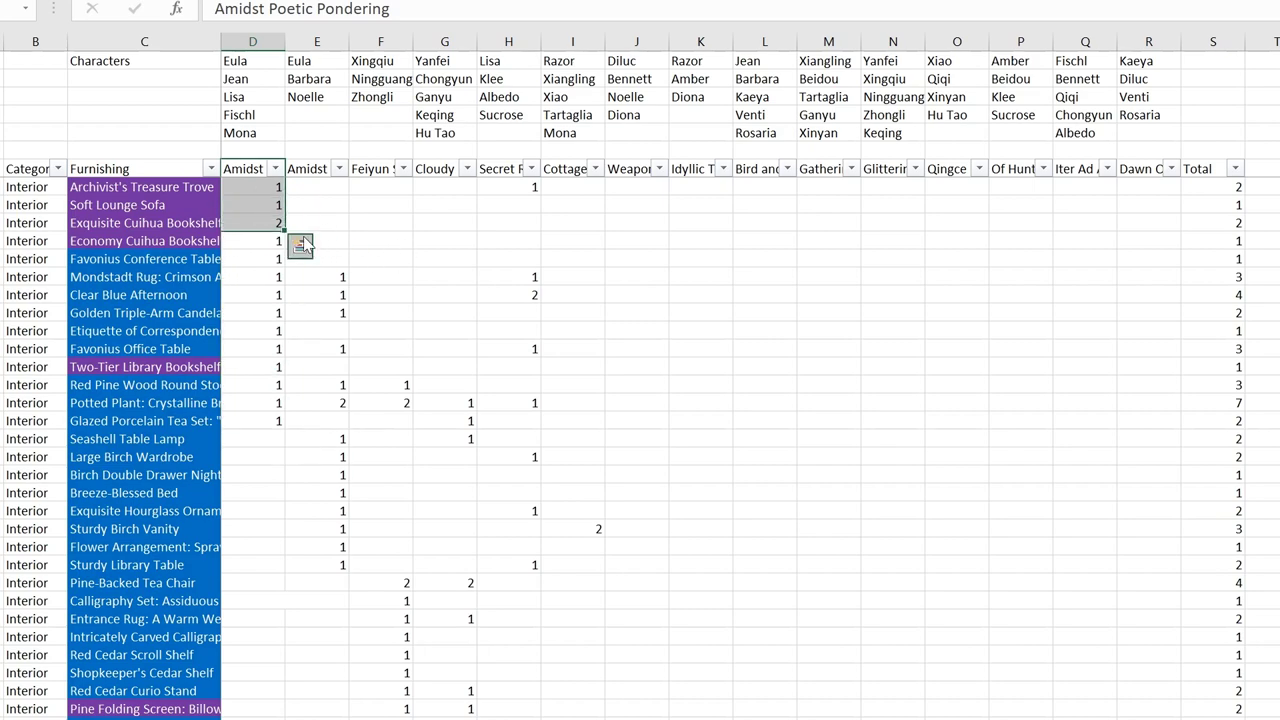
{"action": "left_click", "coordinate": [277, 207], "text": "shift"}
{"action": "left_click", "coordinate": [303, 194], "text": "shift"}
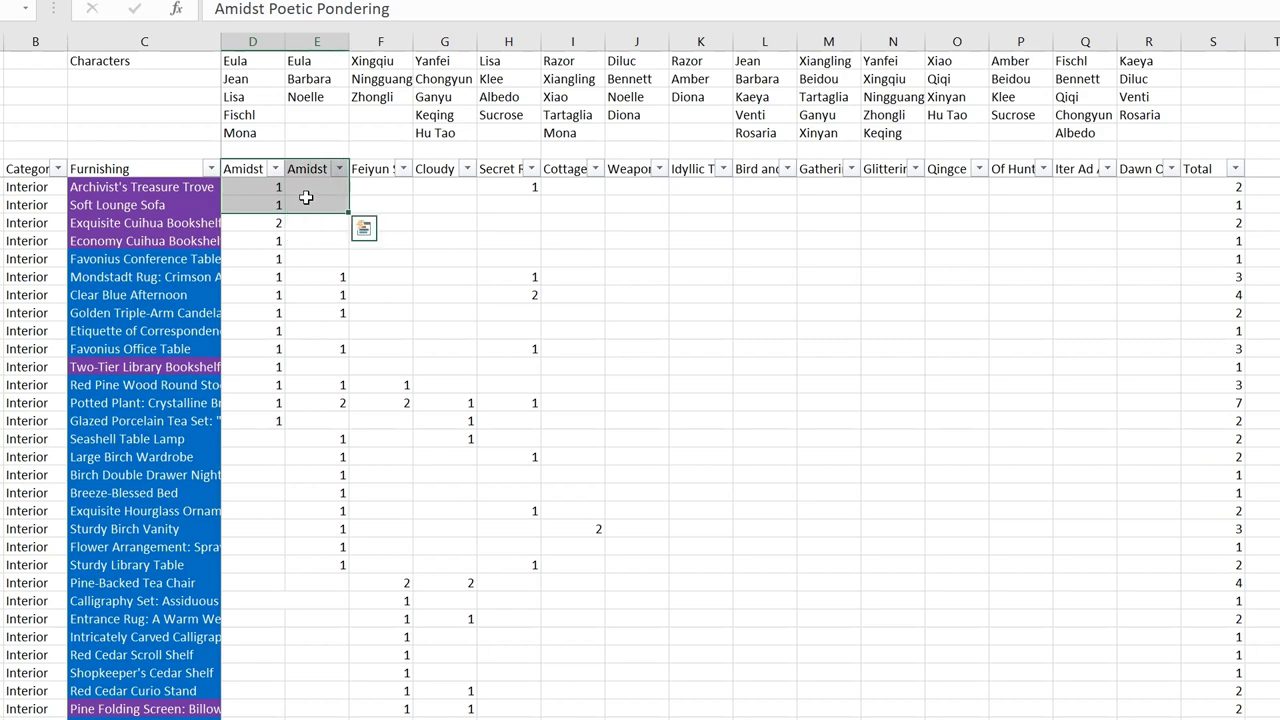
{"action": "left_click", "coordinate": [289, 252], "text": "shift"}
{"action": "left_click", "coordinate": [308, 188]}
{"action": "left_click_drag", "start_coordinate": [317, 258], "coordinate": [228, 188]}
- Go through the Amidst Poetic Pondering quantities down to the Glazed Porcelain Tea Set, ending on the Exquisite Cuihua Bookshelf cell
{"action": "left_click", "coordinate": [254, 190]}
{"action": "left_click", "coordinate": [254, 258]}
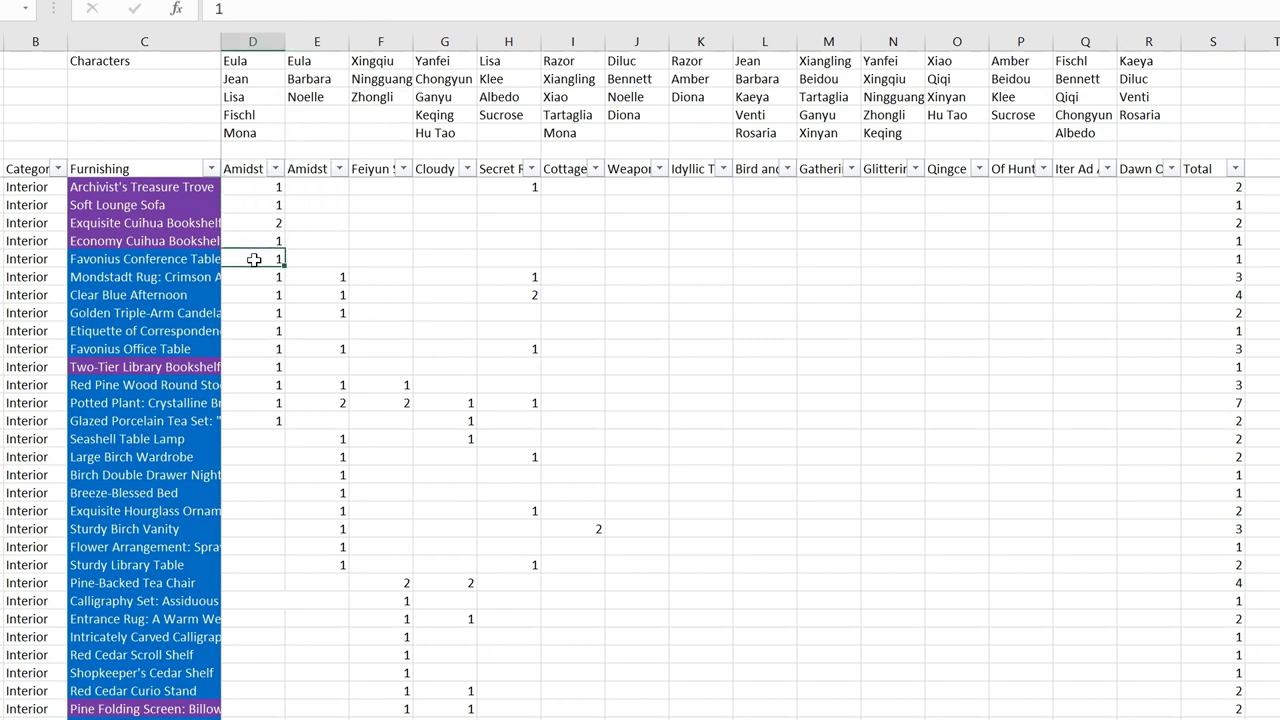
{"action": "left_click", "coordinate": [257, 418]}
{"action": "left_click_drag", "start_coordinate": [257, 418], "coordinate": [272, 190]}
{"action": "left_click", "coordinate": [268, 220]}
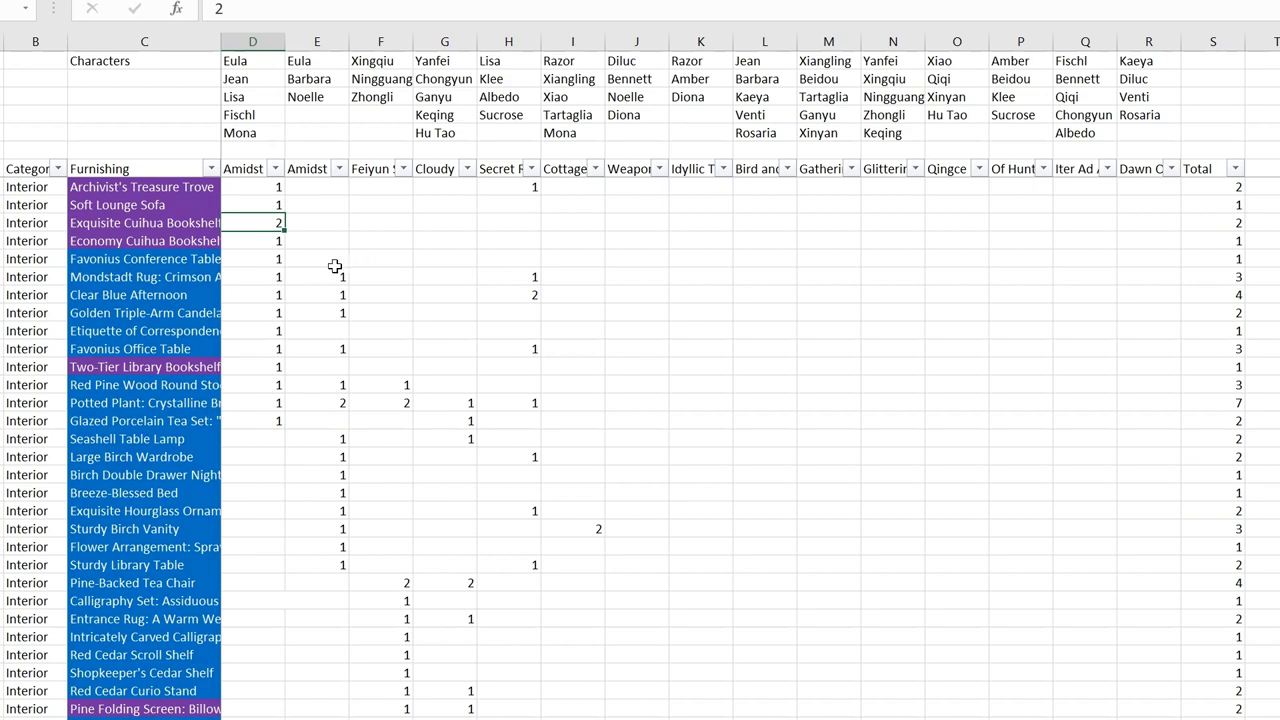
- View the Amidst Whispering Winds header and select its quantities from the Mondstadt Rug row to the Sturdy Library Table row
{"action": "left_click", "coordinate": [330, 203]}
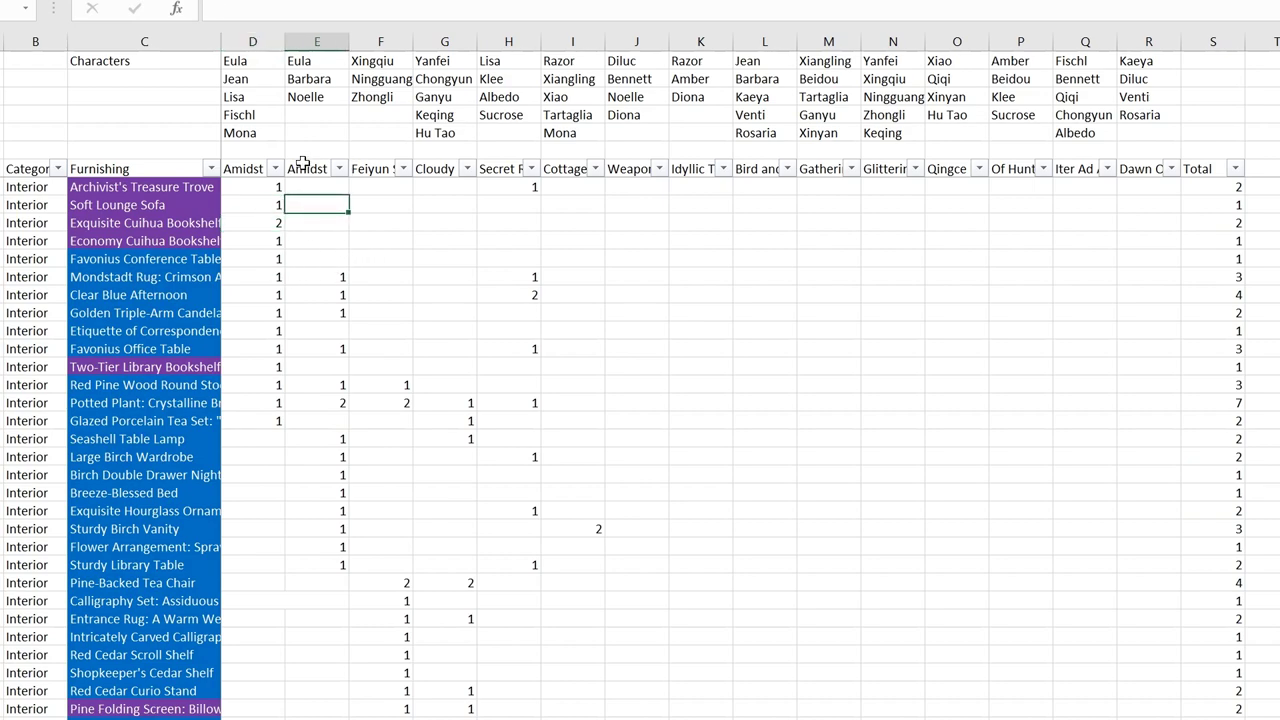
{"action": "left_click", "coordinate": [302, 168]}
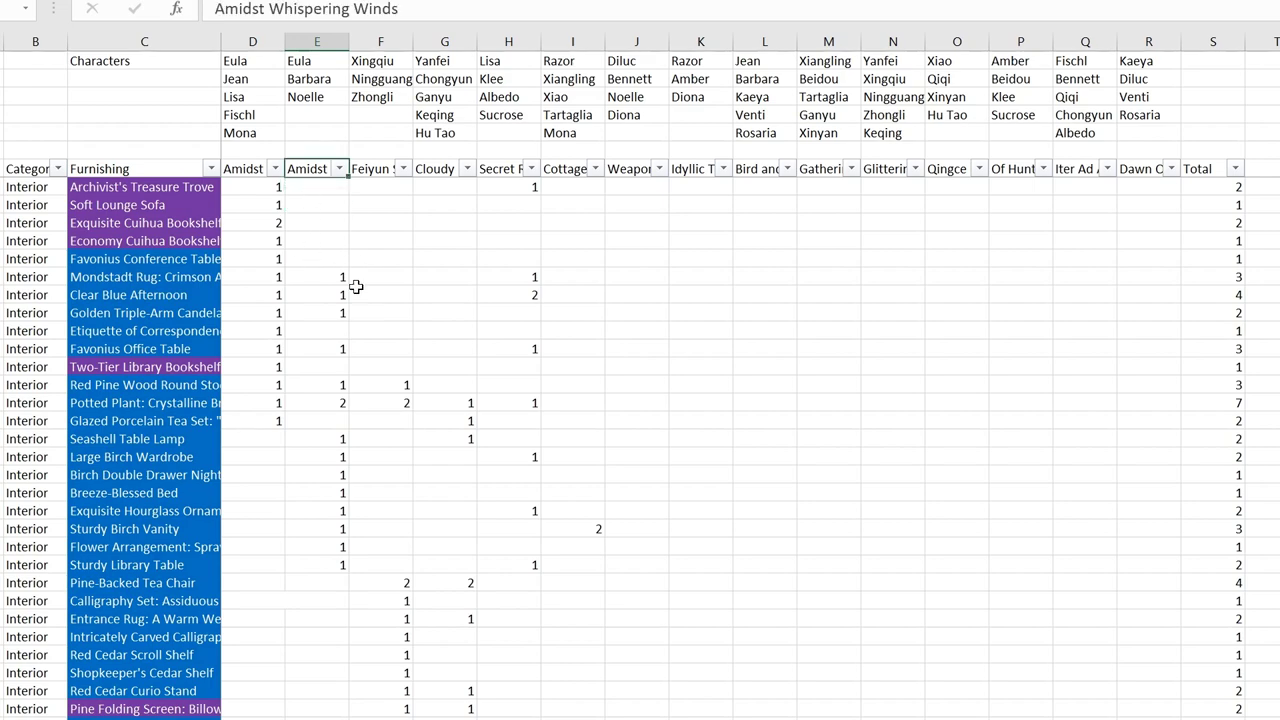
{"action": "left_click", "coordinate": [243, 168]}
{"action": "left_click", "coordinate": [302, 169]}
{"action": "scroll", "coordinate": [324, 382], "scroll_direction": "down", "scroll_amount": 15}
{"action": "scroll", "coordinate": [324, 382], "scroll_direction": "down", "scroll_amount": 12}
{"action": "scroll", "coordinate": [326, 380], "scroll_direction": "up", "scroll_amount": 20}
{"action": "left_click_drag", "start_coordinate": [300, 277], "coordinate": [291, 564]}
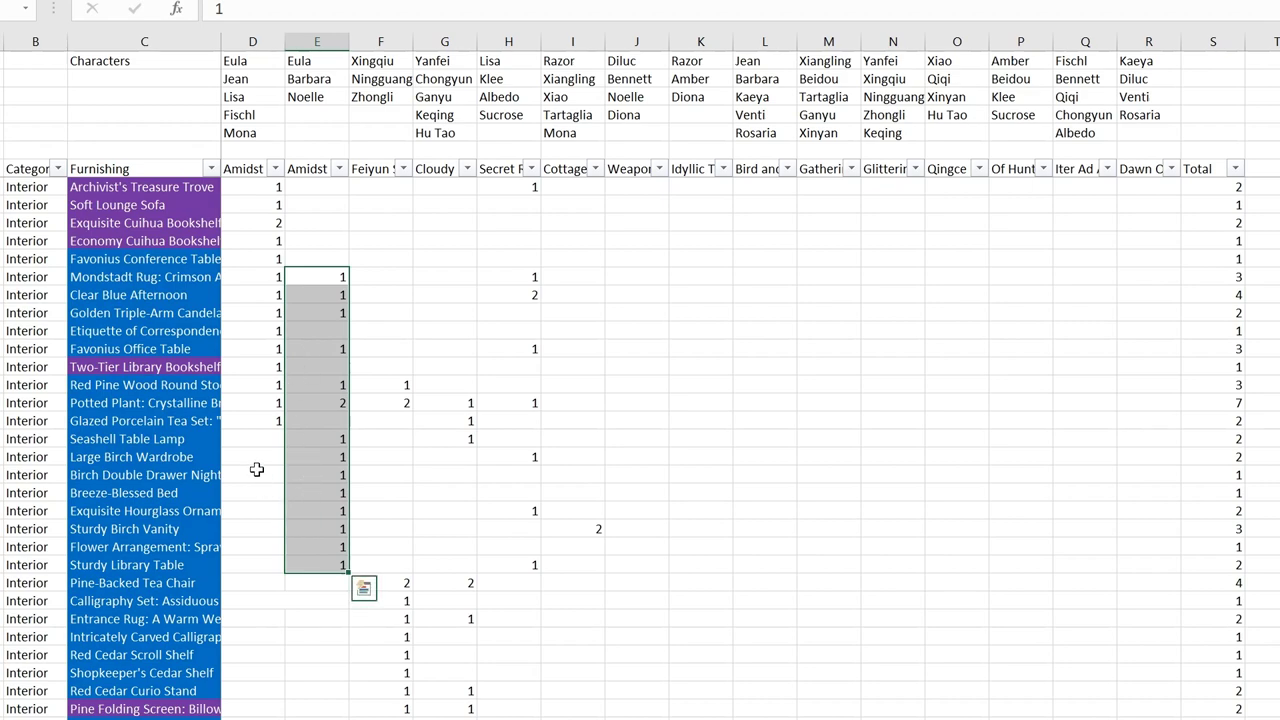
- Look through the Feiyun set's furnishing rows and select its header to show the full set name
{"action": "left_click", "coordinate": [400, 275]}
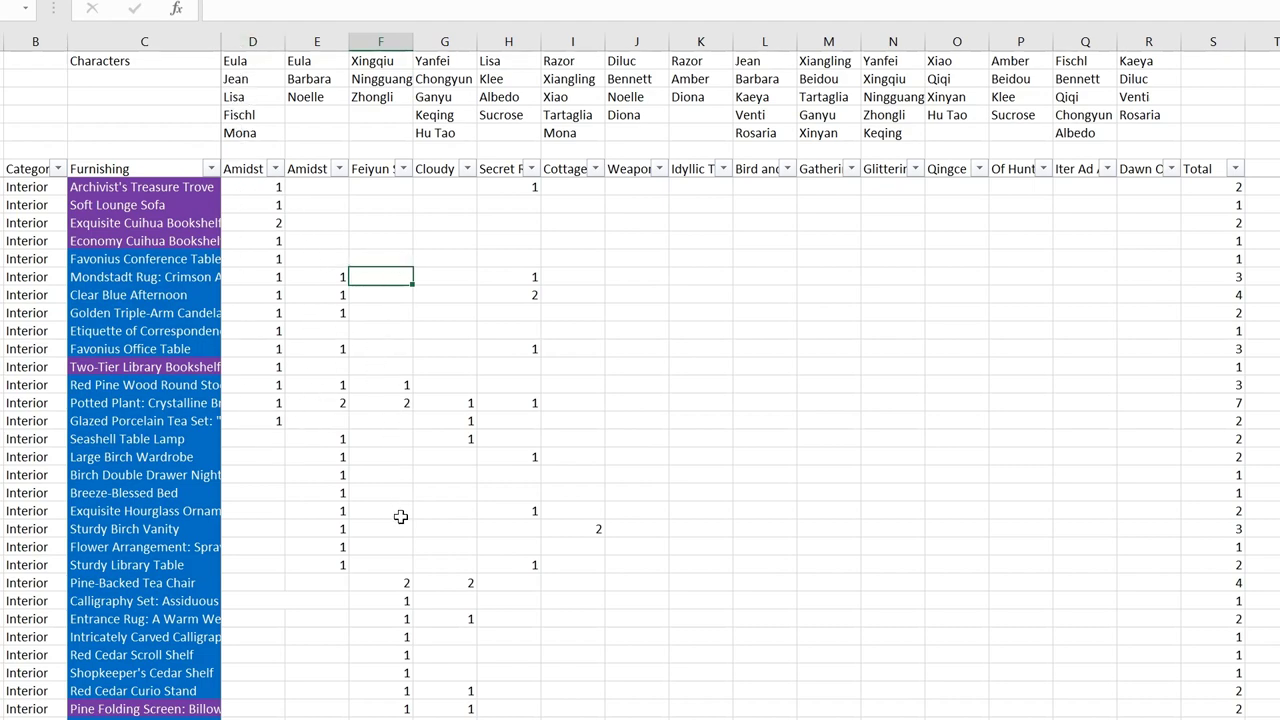
{"action": "scroll", "coordinate": [404, 461], "scroll_direction": "down", "scroll_amount": 1}
{"action": "scroll", "coordinate": [404, 461], "scroll_direction": "down", "scroll_amount": 2}
{"action": "scroll", "coordinate": [400, 430], "scroll_direction": "up", "scroll_amount": 1}
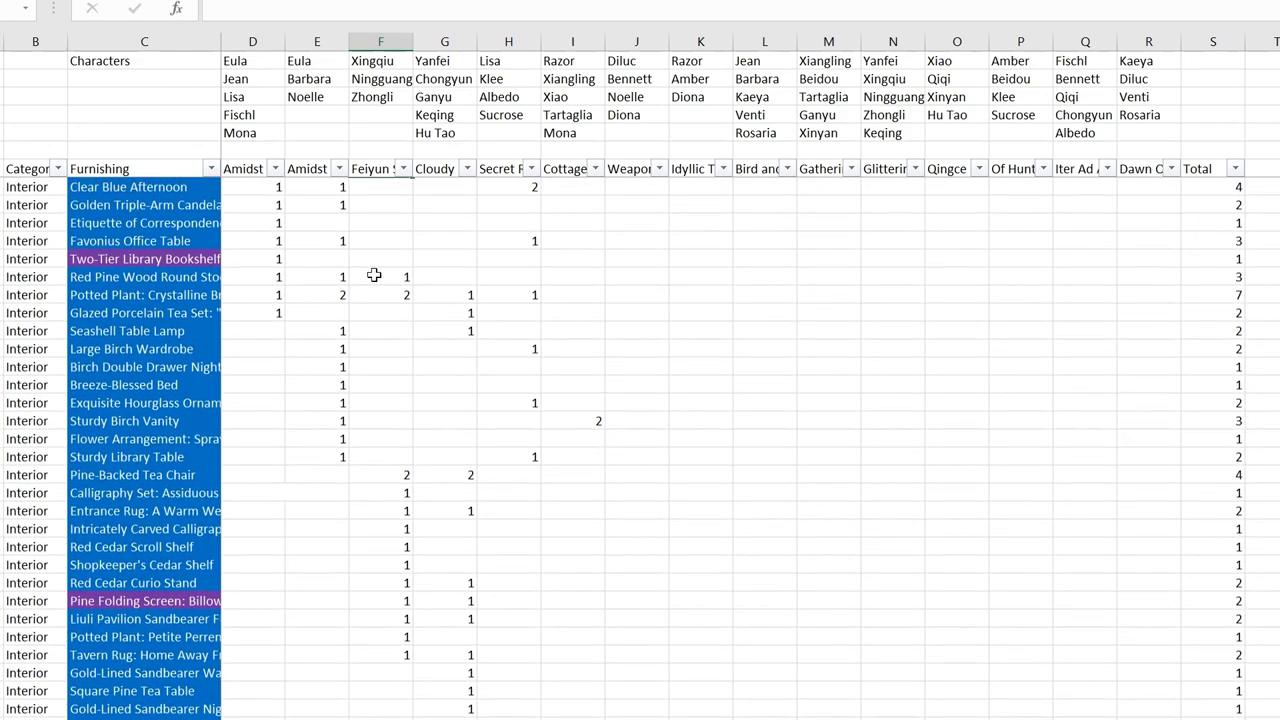
{"action": "scroll", "coordinate": [385, 308], "scroll_direction": "up", "scroll_amount": 2}
{"action": "scroll", "coordinate": [395, 292], "scroll_direction": "down", "scroll_amount": 2}
{"action": "scroll", "coordinate": [390, 260], "scroll_direction": "up", "scroll_amount": 2}
{"action": "left_click", "coordinate": [362, 172]}
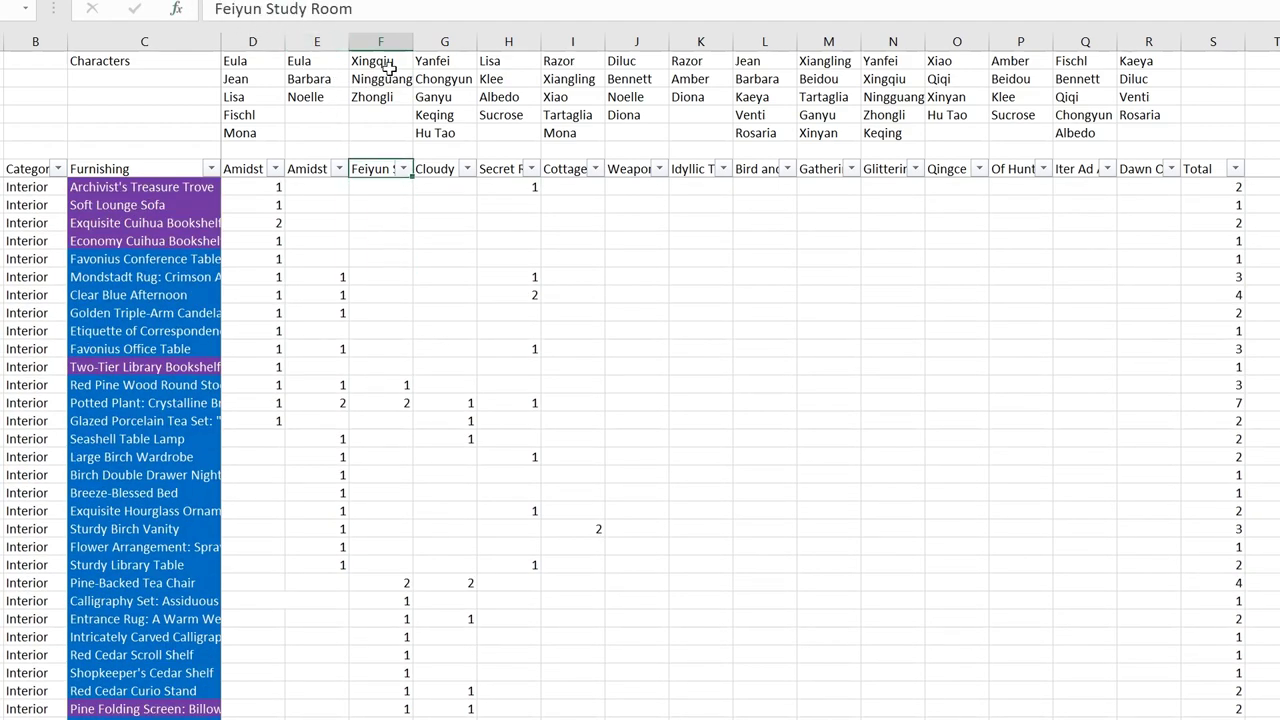
- Select the Feiyun Study Room quantities from the Red Pine Wood Round Stool to the Tavern Rug, ending on the stool's name cell
{"action": "scroll", "coordinate": [395, 283], "scroll_direction": "down", "scroll_amount": 1}
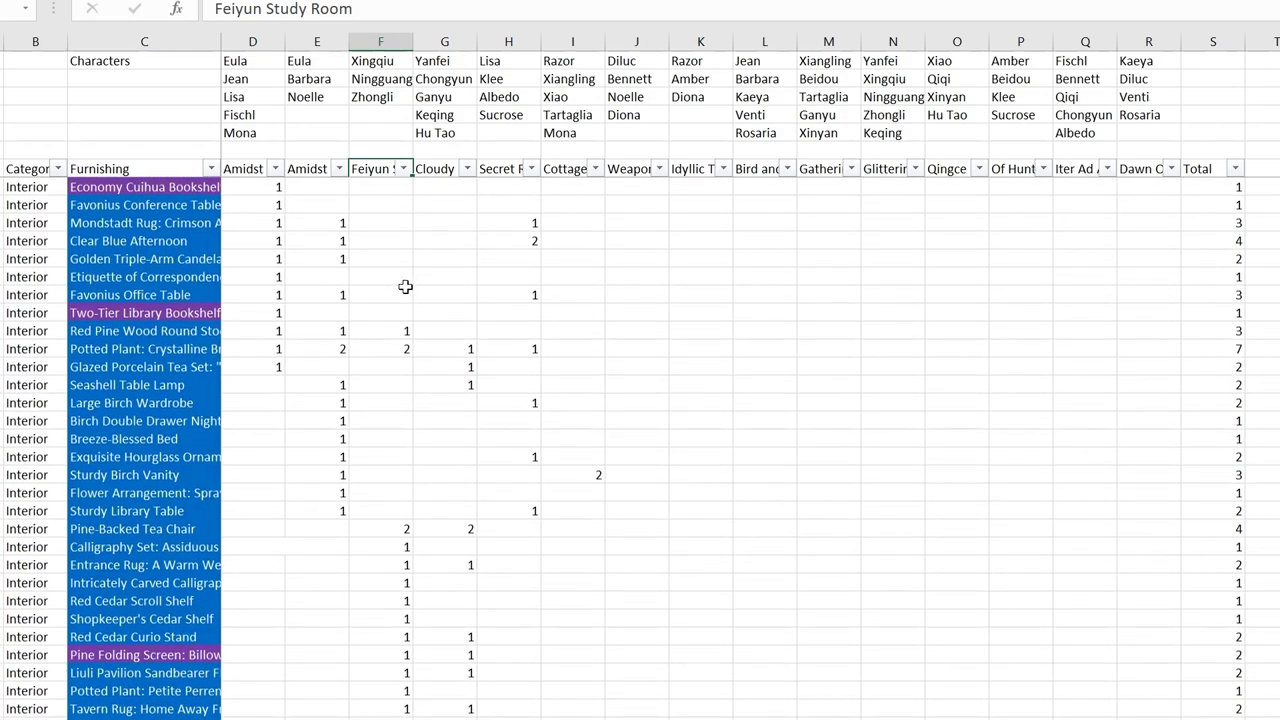
{"action": "scroll", "coordinate": [405, 287], "scroll_direction": "down", "scroll_amount": 2}
{"action": "left_click_drag", "start_coordinate": [397, 227], "coordinate": [390, 593]}
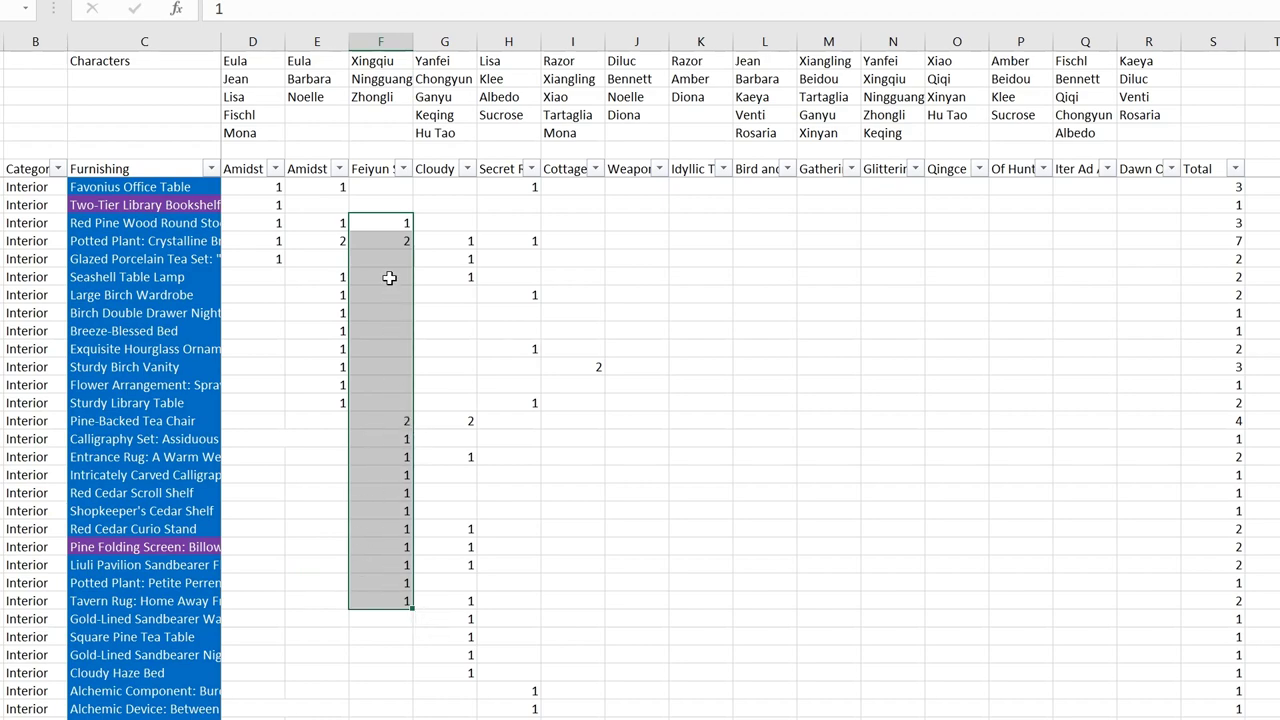
{"action": "left_click", "coordinate": [387, 226]}
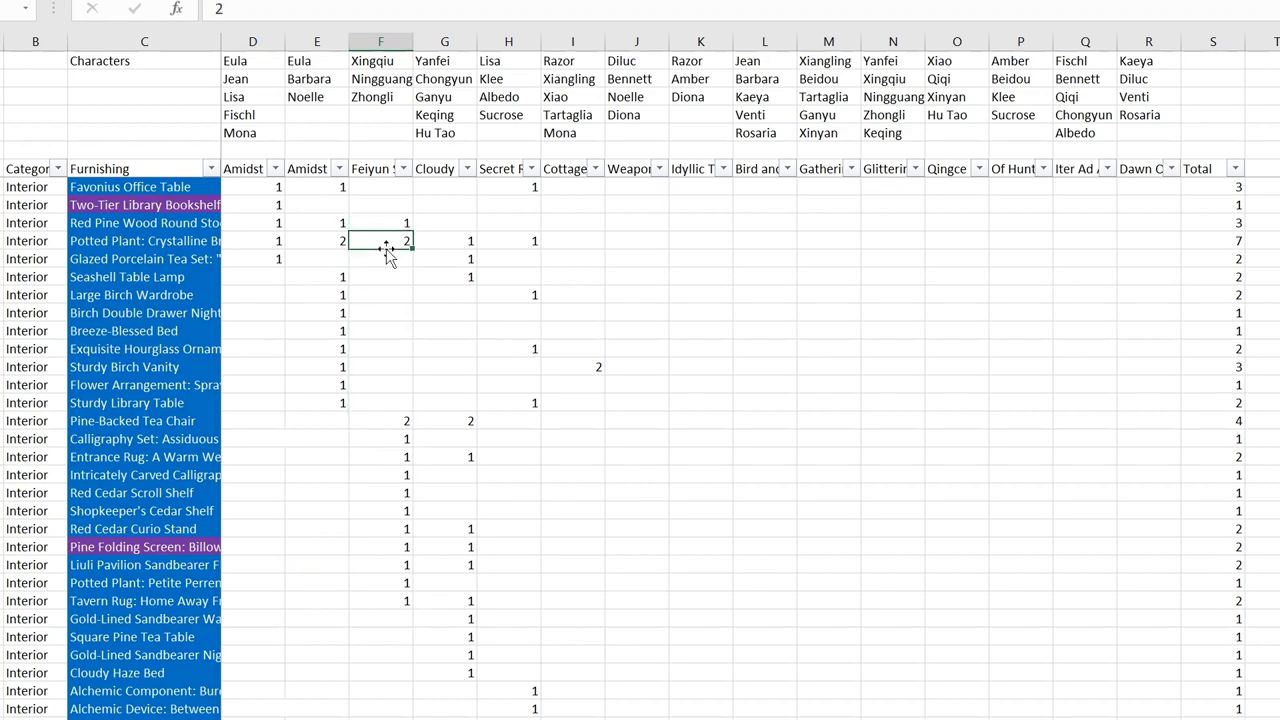
{"action": "left_click", "coordinate": [181, 227]}
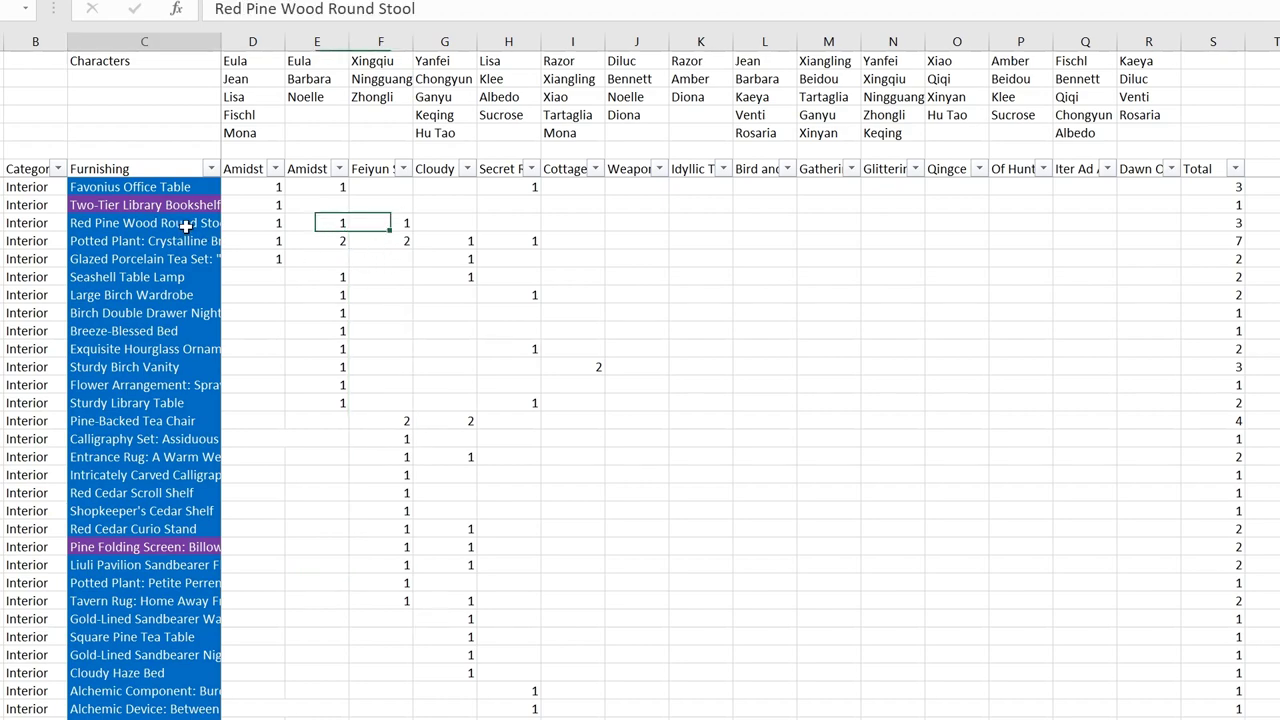
- Widen the Furnishing column so more of each furnishing name is readable while the Total column stays in view
{"action": "left_click", "coordinate": [189, 244]}
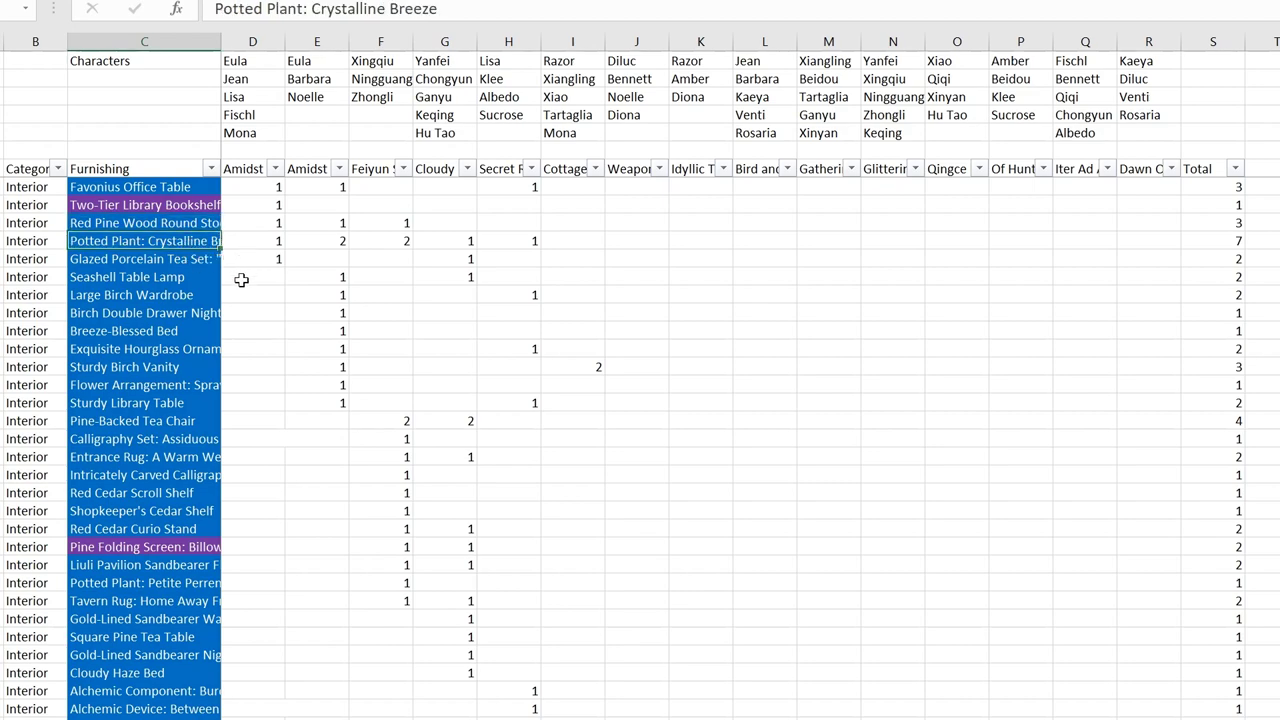
{"action": "double_click", "coordinate": [219, 41]}
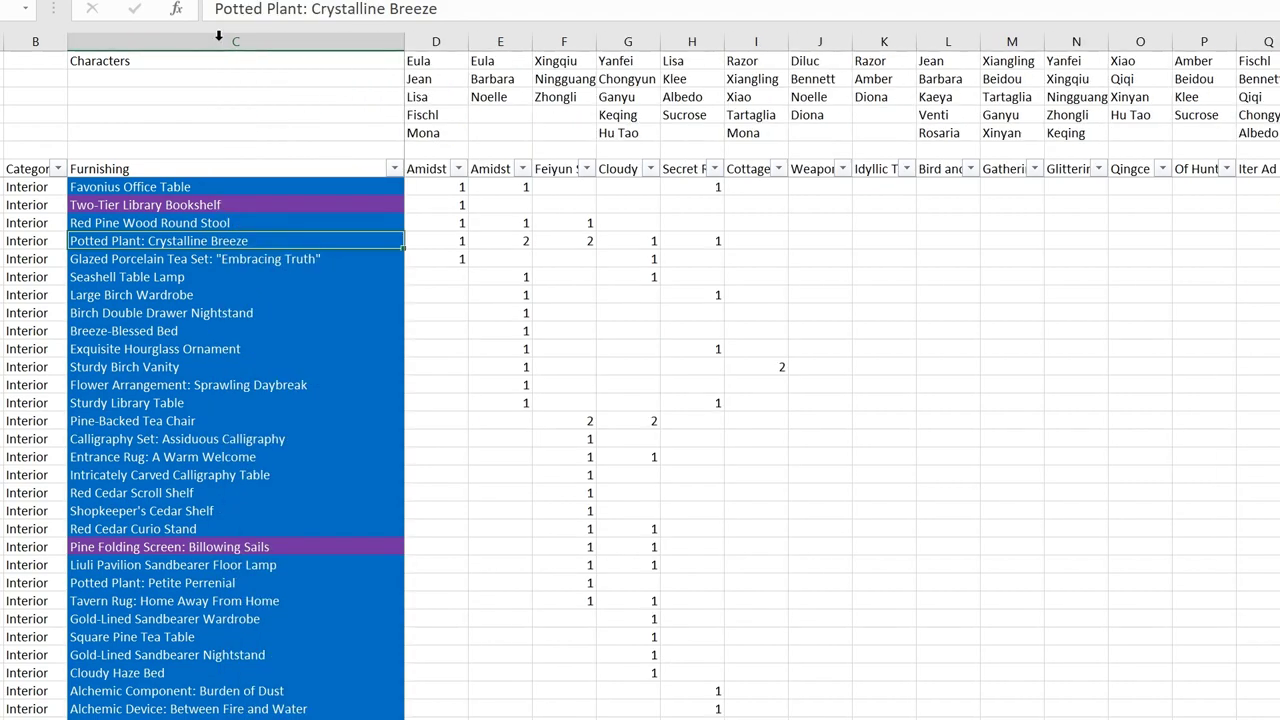
{"action": "left_click", "coordinate": [235, 38]}
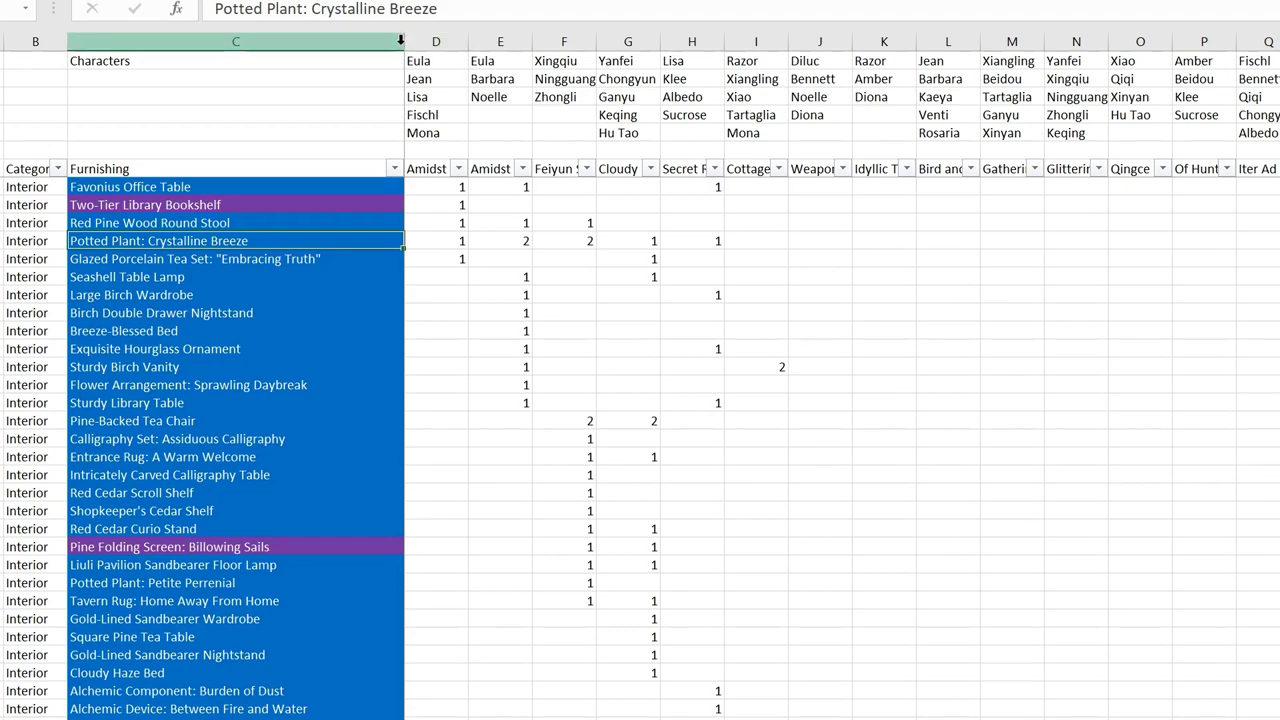
{"action": "left_click_drag", "start_coordinate": [400, 41], "coordinate": [257, 64]}
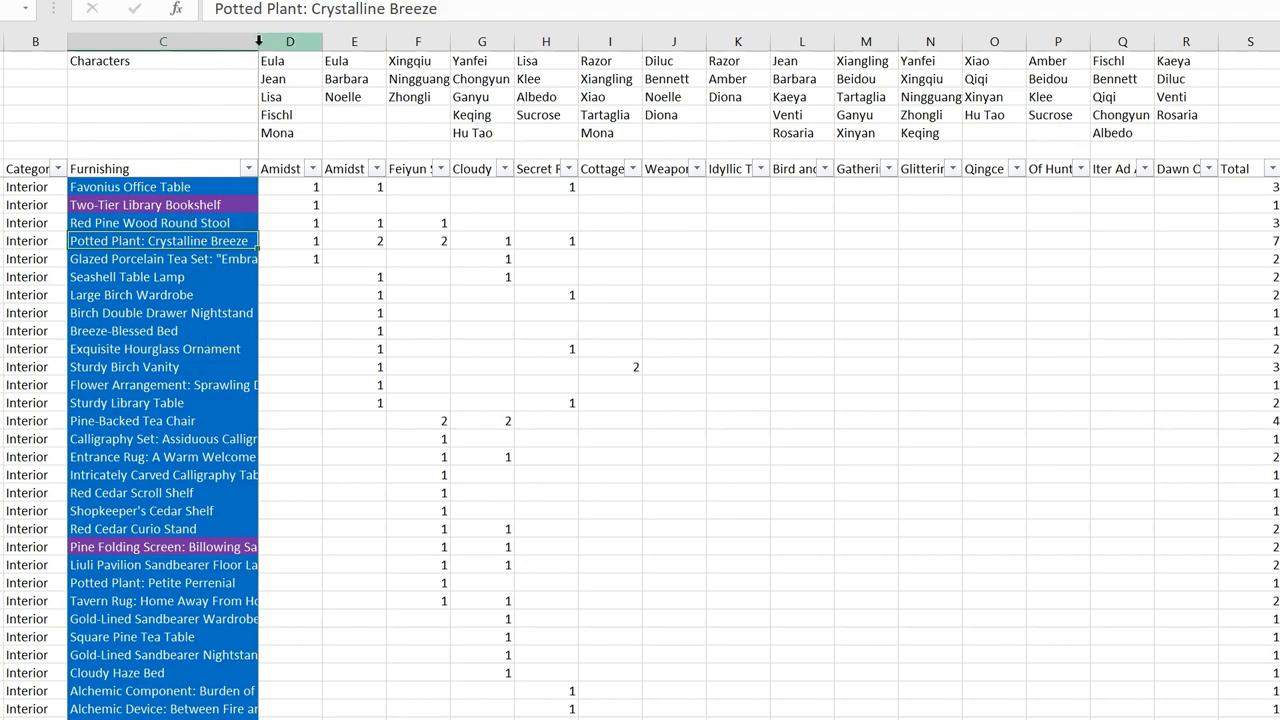
{"action": "left_click_drag", "start_coordinate": [259, 40], "coordinate": [257, 44]}
{"action": "key", "text": "Left"}
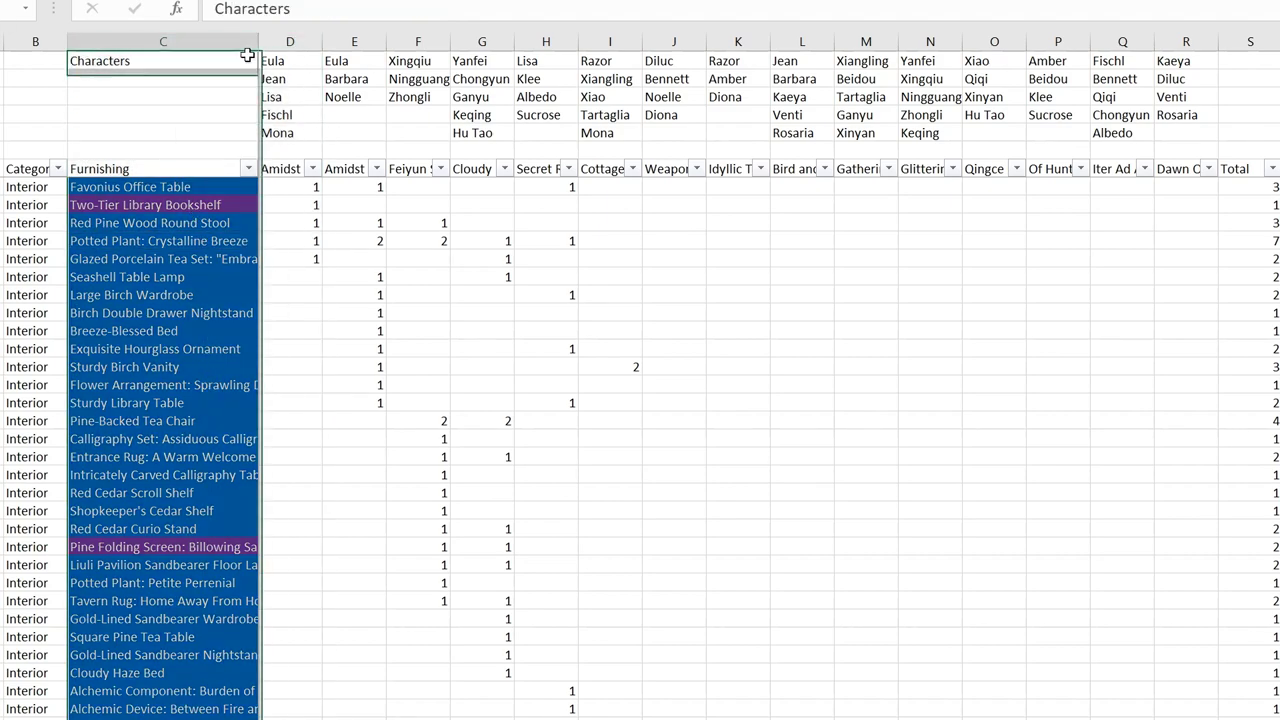
{"action": "left_click_drag", "start_coordinate": [257, 43], "coordinate": [246, 43]}
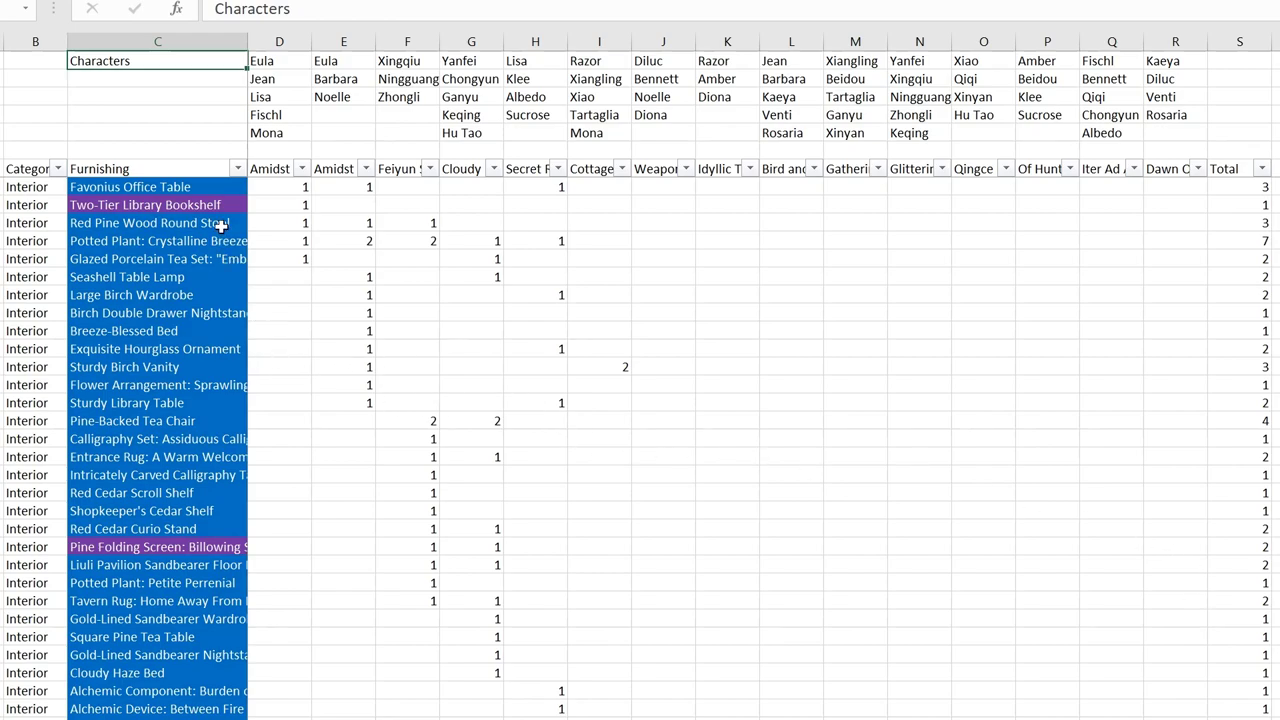
- Review the Amidst Poetic Pondering, Amidst Whispering Winds, Feiyun Study Room and Cloudy Haze Dream-Court headers and their scattered furnishing quantities
{"action": "scroll", "coordinate": [363, 254], "scroll_direction": "up", "scroll_amount": 3}
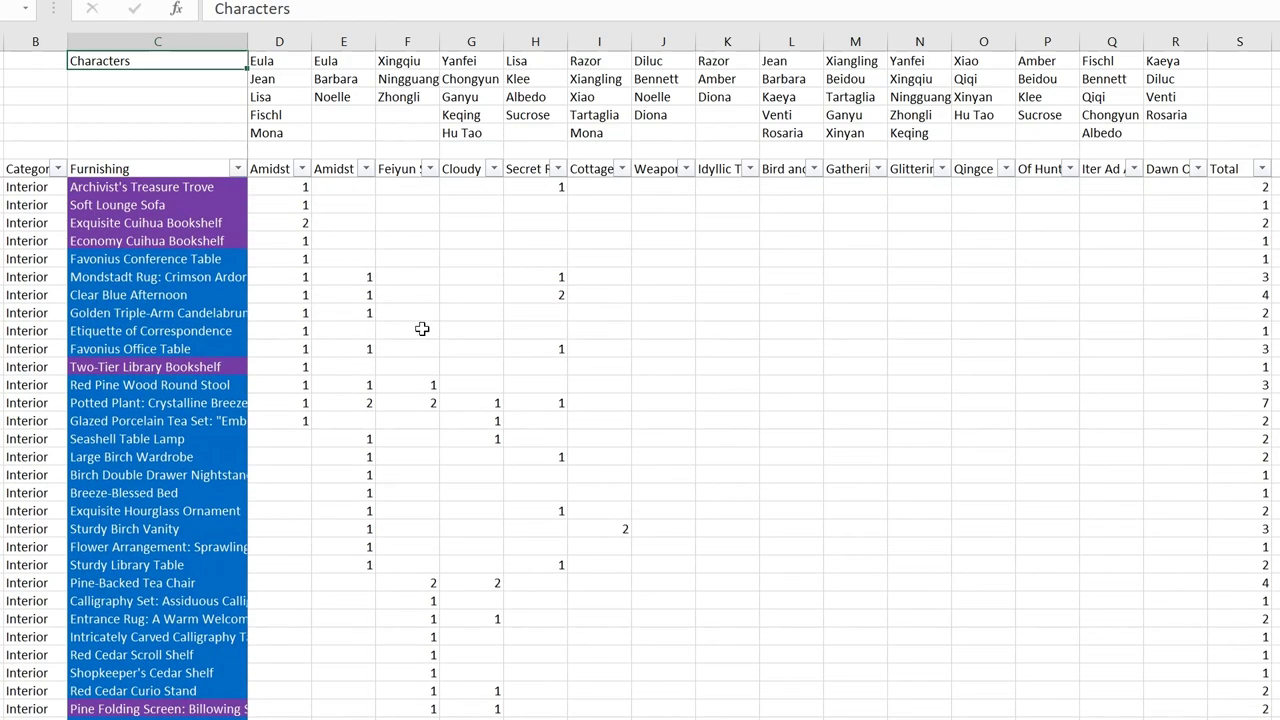
{"action": "left_click", "coordinate": [280, 170]}
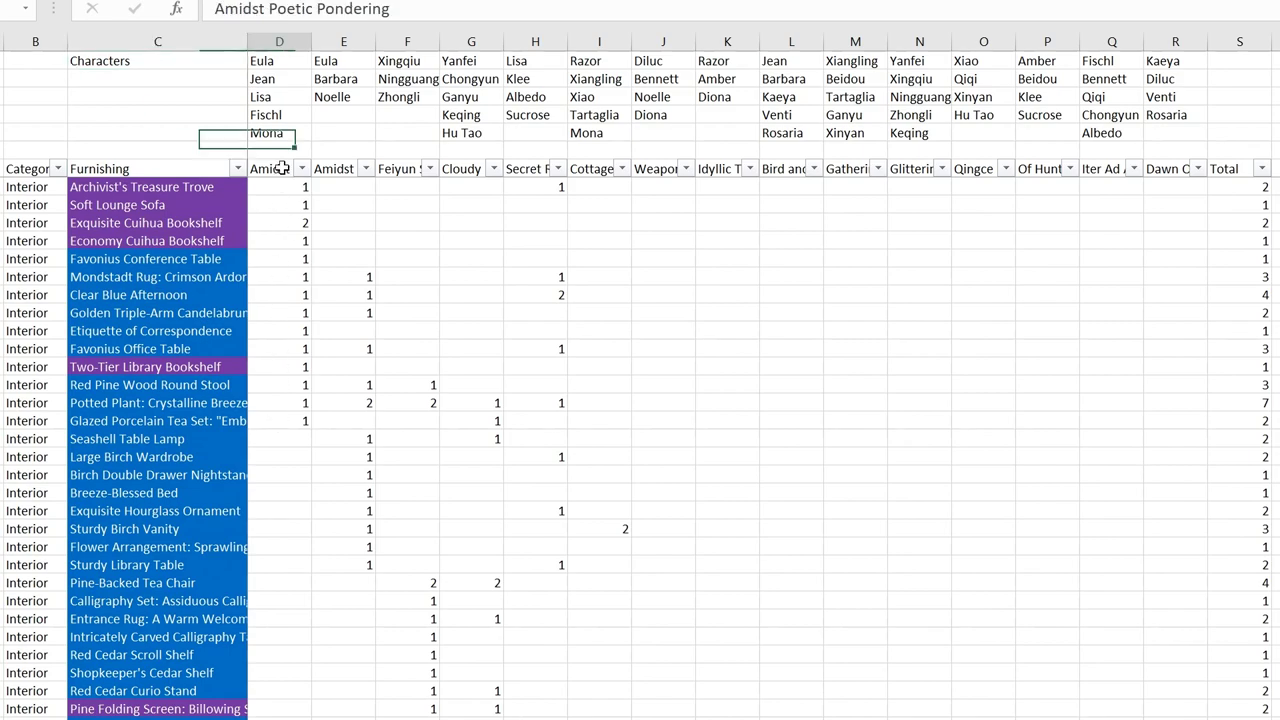
{"action": "left_click", "coordinate": [320, 172]}
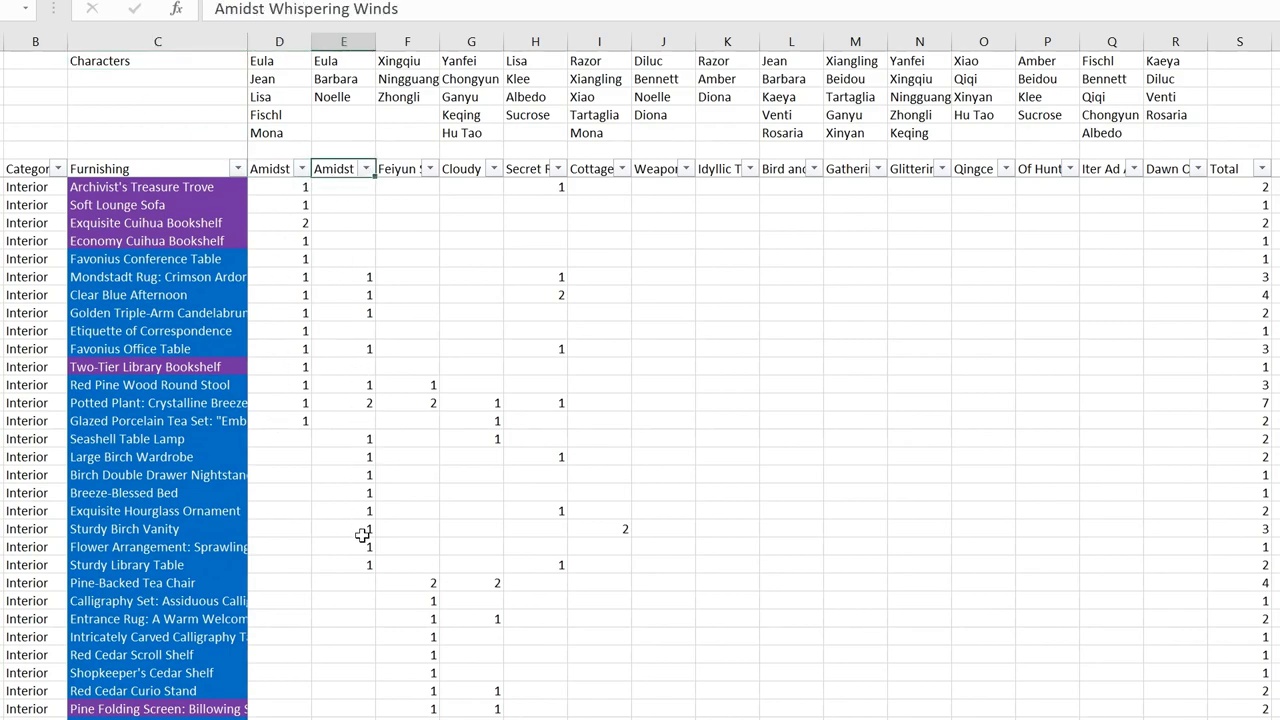
{"action": "left_click", "coordinate": [400, 172]}
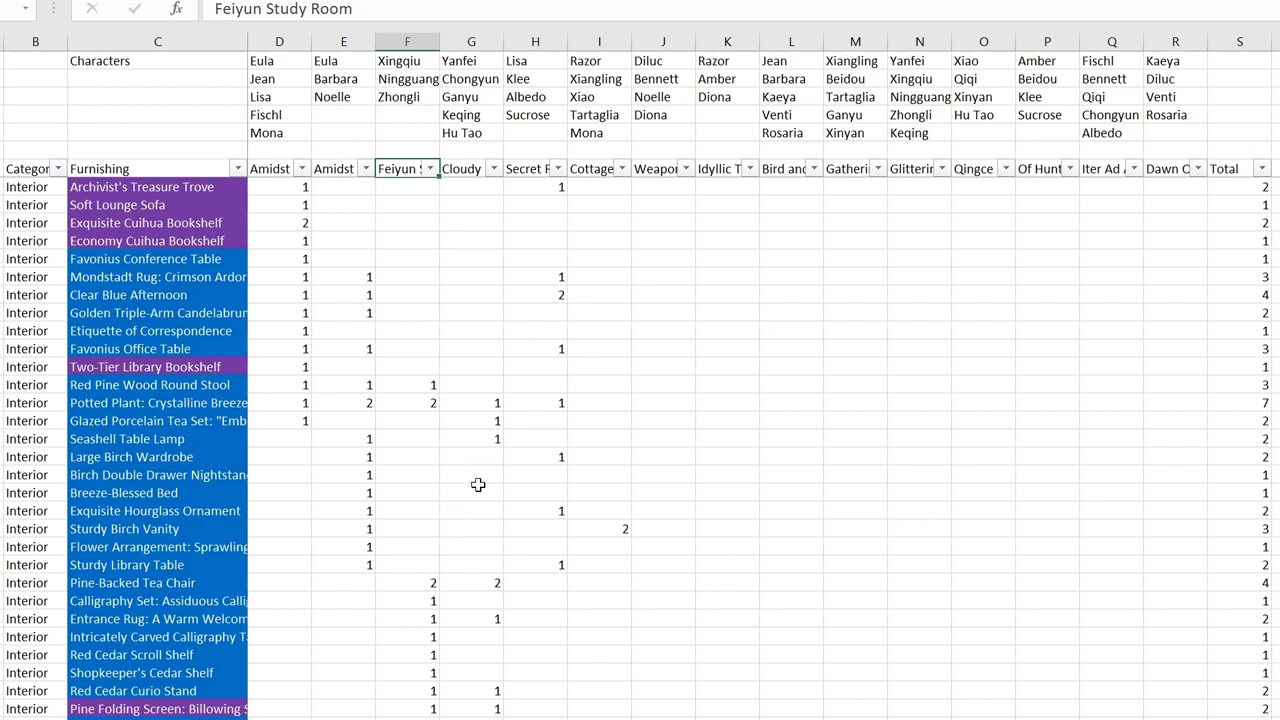
{"action": "scroll", "coordinate": [477, 483], "scroll_direction": "down", "scroll_amount": 2}
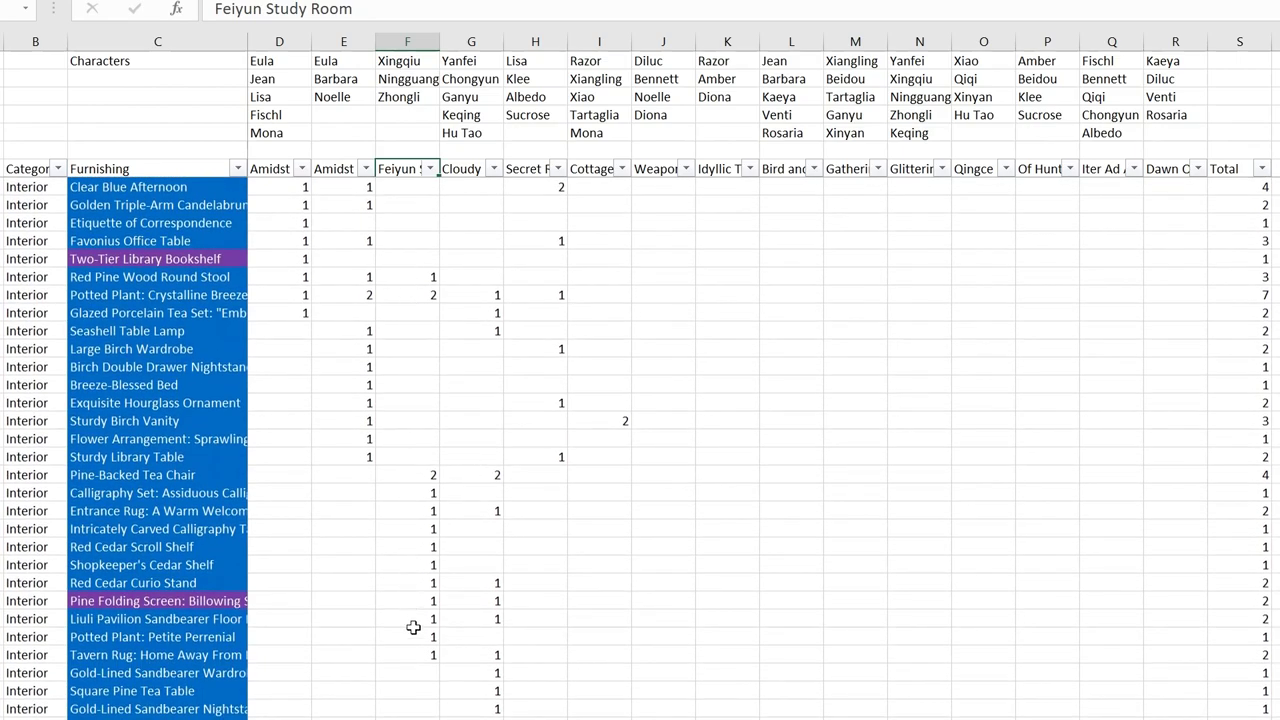
{"action": "left_click", "coordinate": [453, 166]}
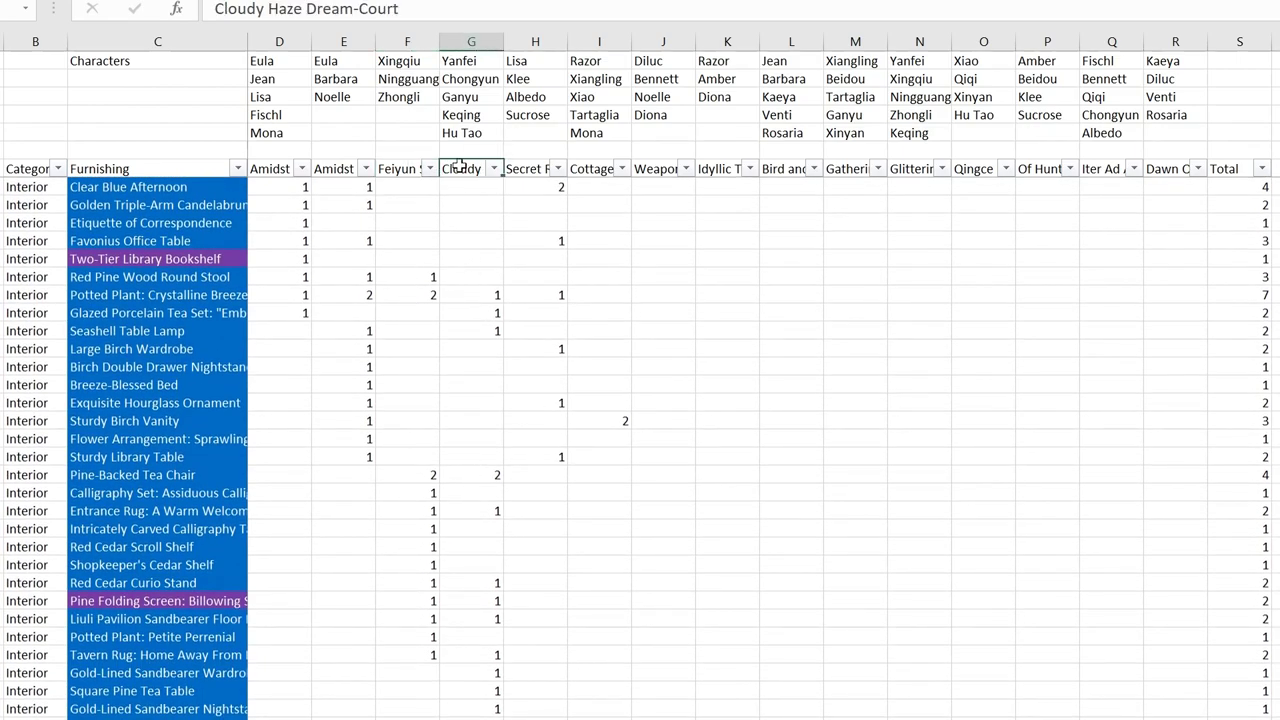
{"action": "scroll", "coordinate": [522, 400], "scroll_direction": "down", "scroll_amount": 2}
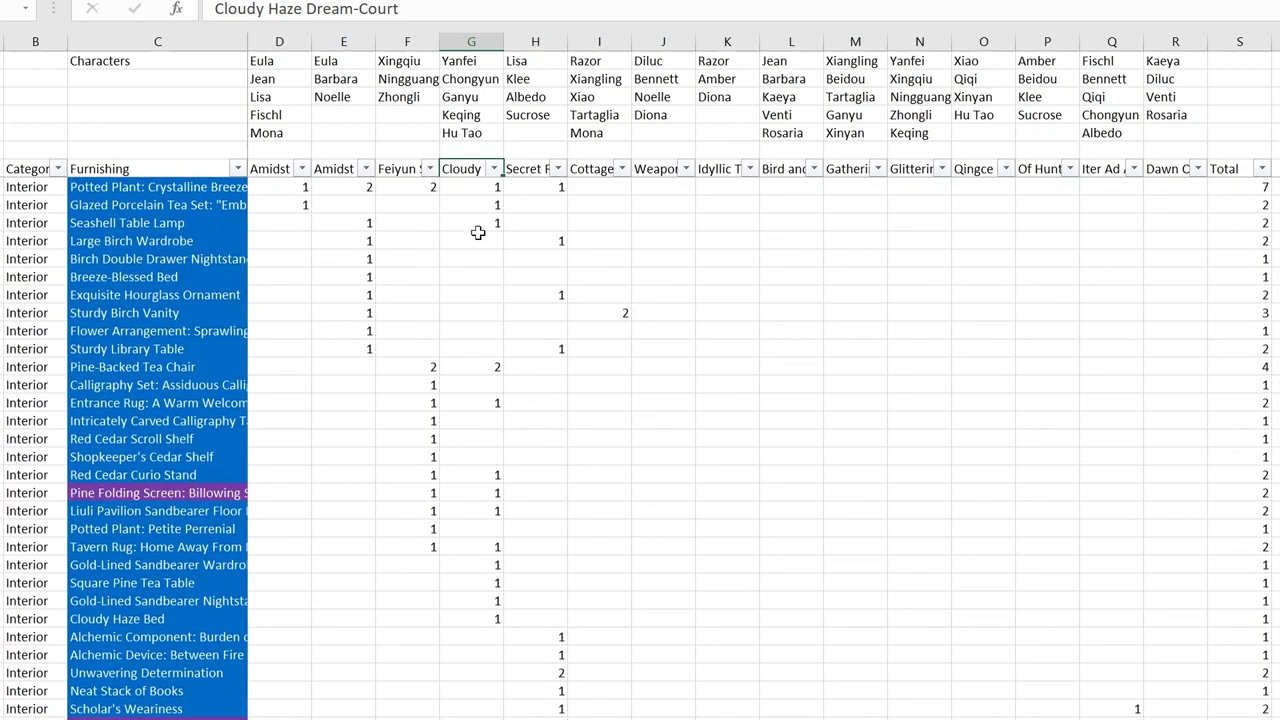
{"action": "scroll", "coordinate": [493, 462], "scroll_direction": "up", "scroll_amount": 4}
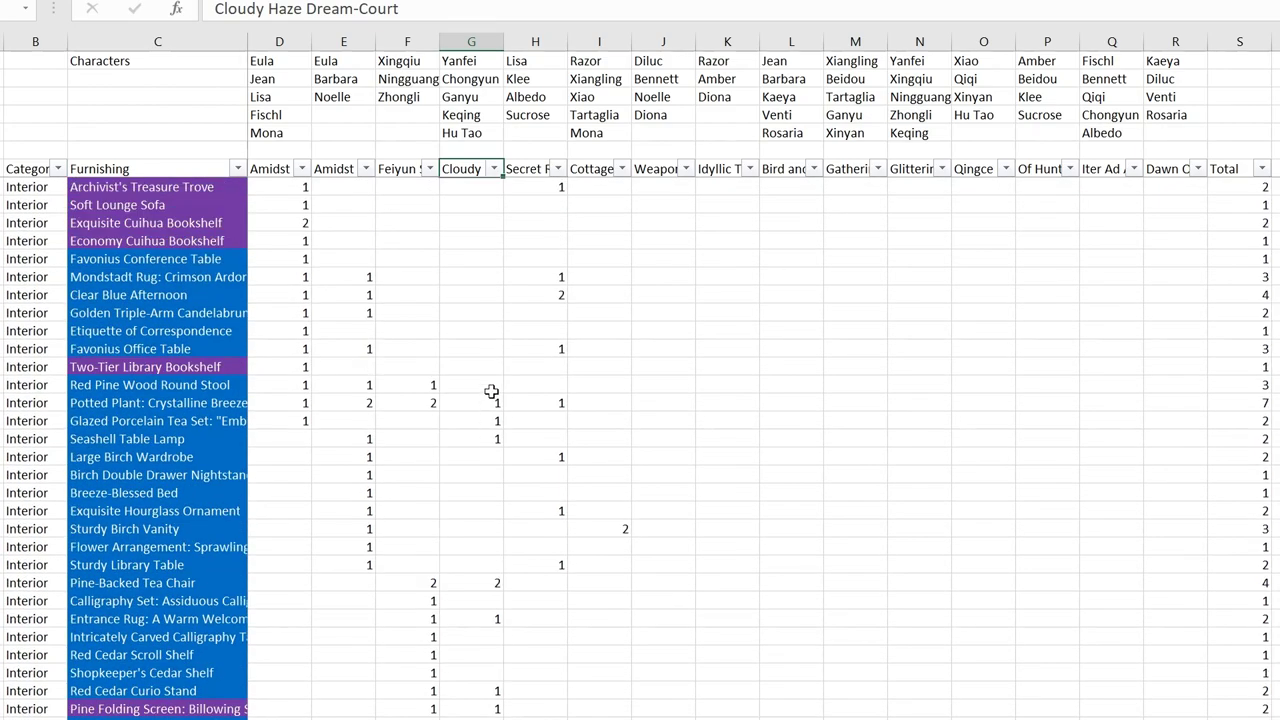
- Sort the furnishings by Cloudy Haze Dream-Court from largest to smallest and select its quantities from Pine-Backed Tea Chair to Cloudy Haze Bed
{"action": "left_click", "coordinate": [494, 168]}
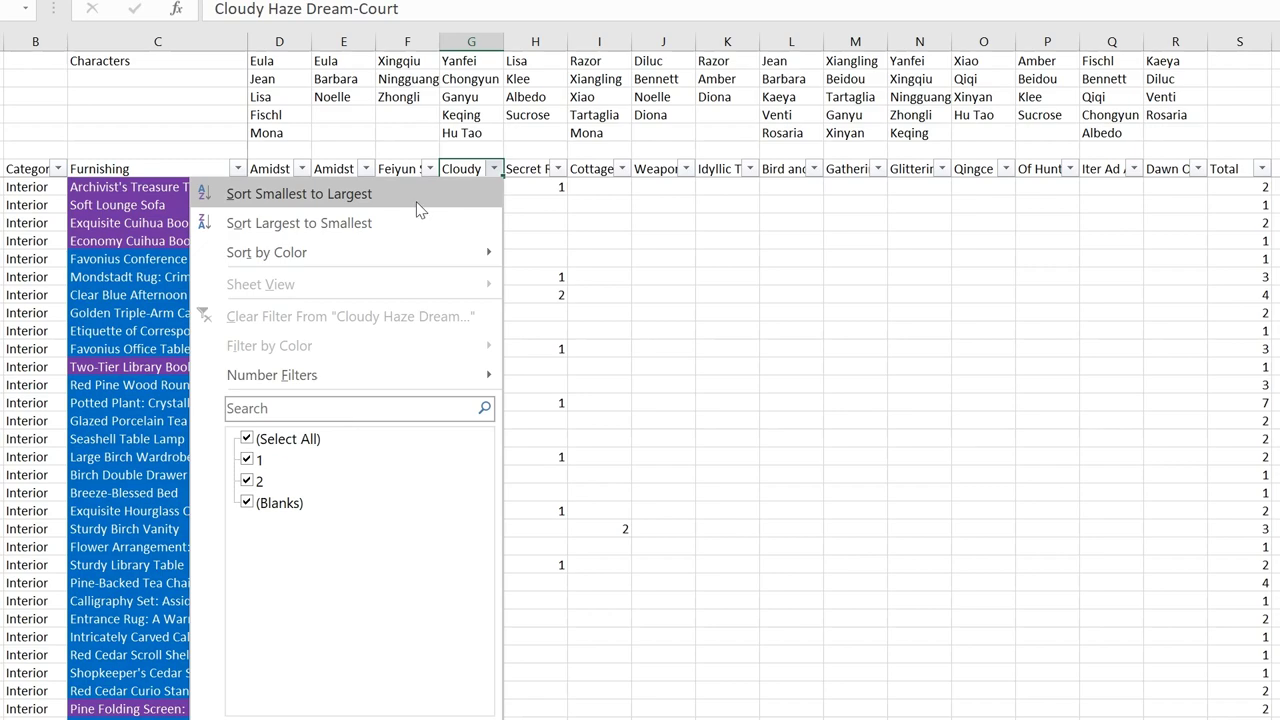
{"action": "left_click", "coordinate": [410, 222]}
{"action": "left_click_drag", "start_coordinate": [477, 194], "coordinate": [497, 403]}
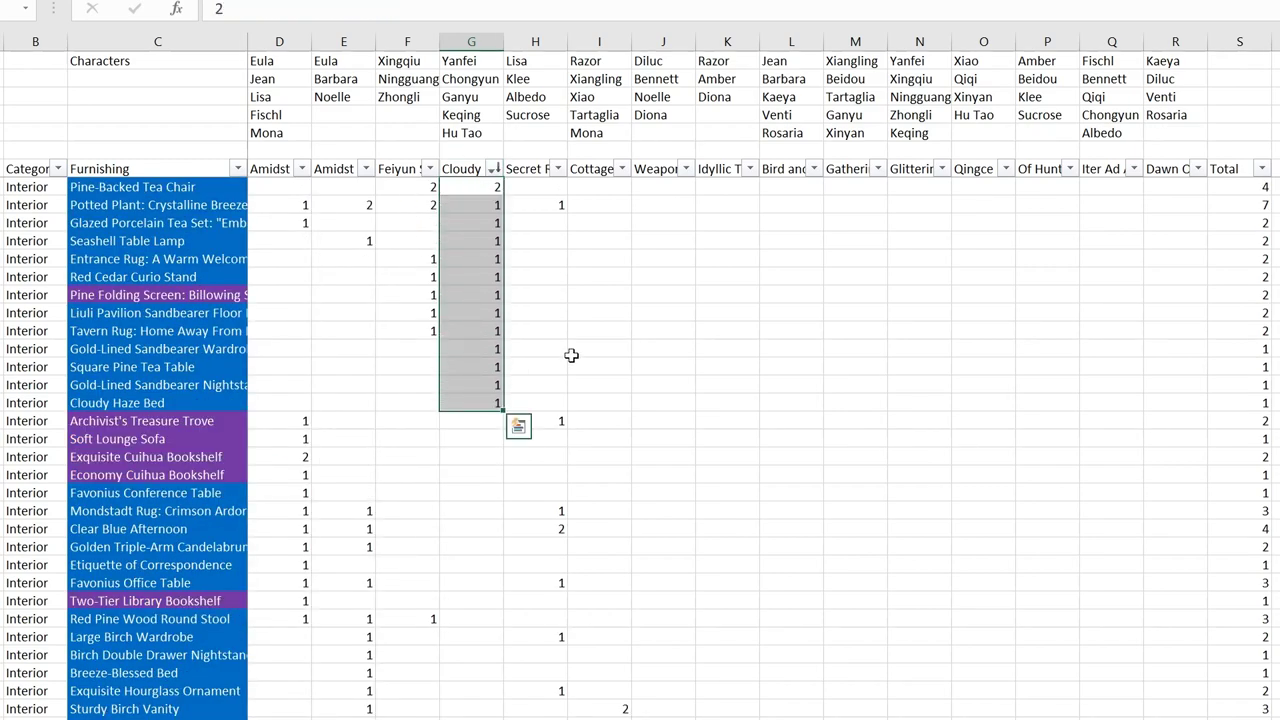
{"action": "left_click", "coordinate": [531, 352]}
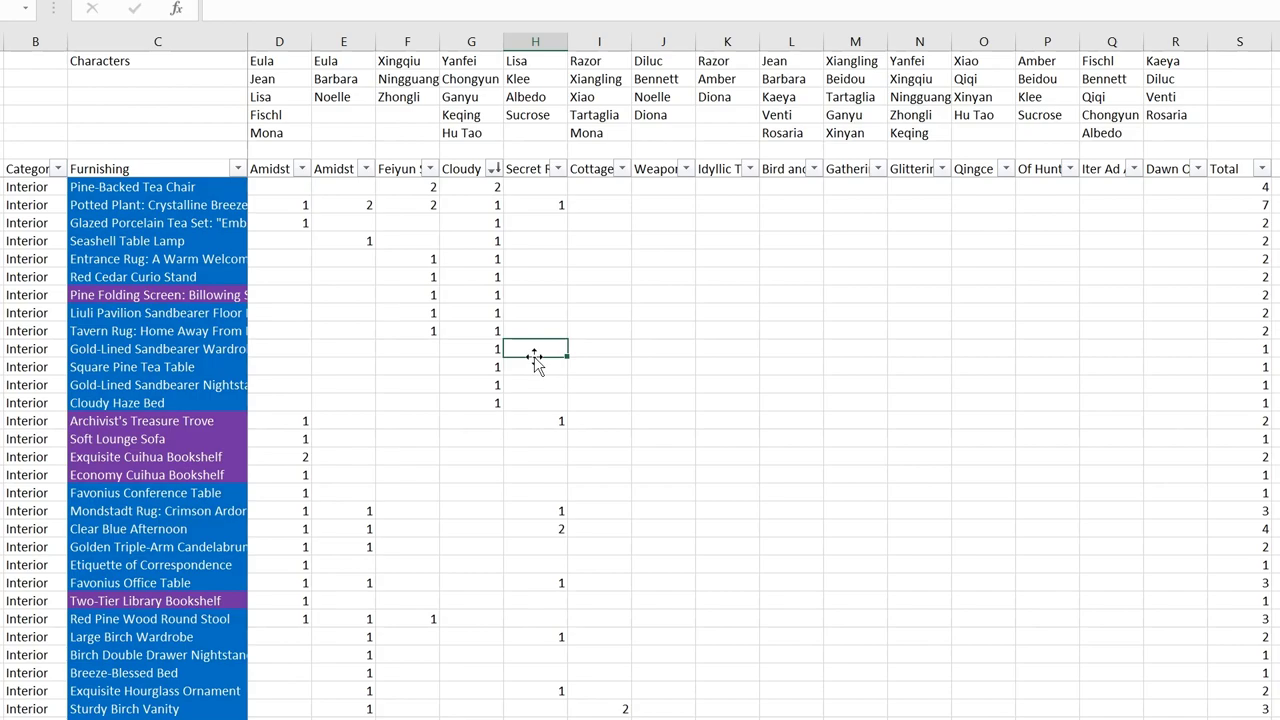
- Undo the Cloudy Haze Dream-Court sort and select the Archivist's Treasure Trove quantity under Amidst Poetic Pondering
{"action": "left_click", "coordinate": [496, 169]}
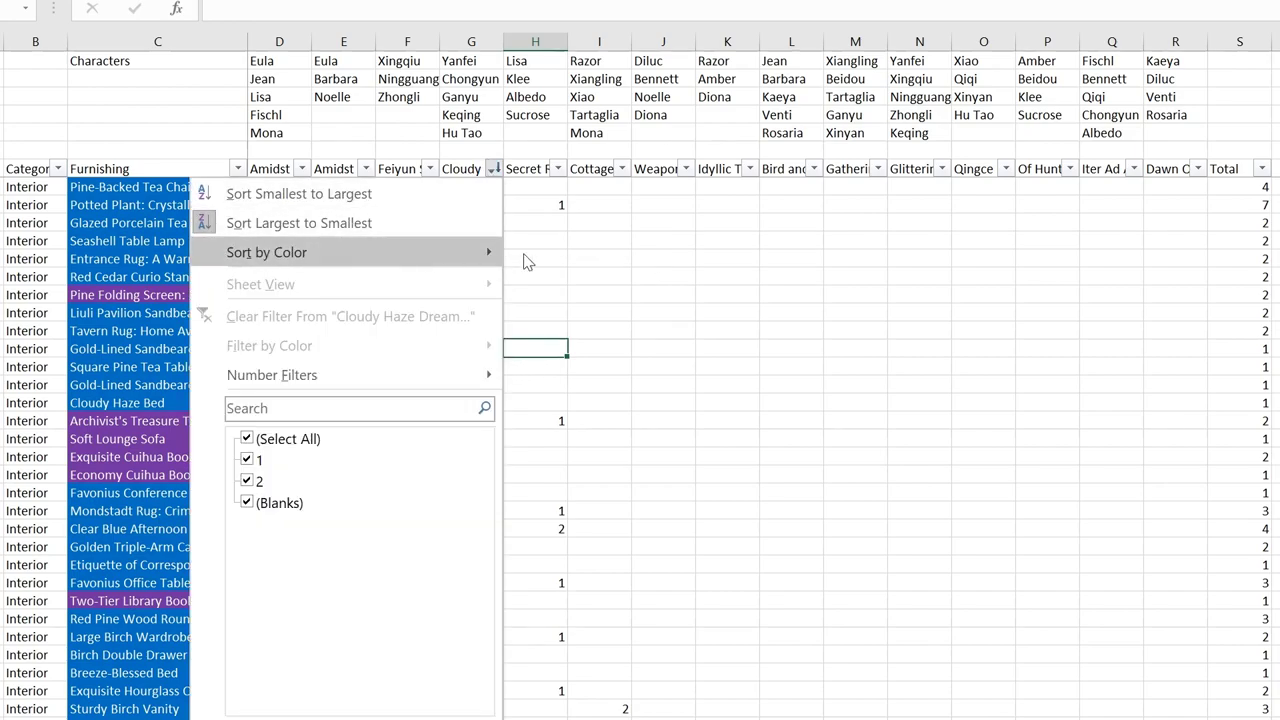
{"action": "left_click", "coordinate": [580, 198]}
{"action": "key", "text": "ctrl+z"}
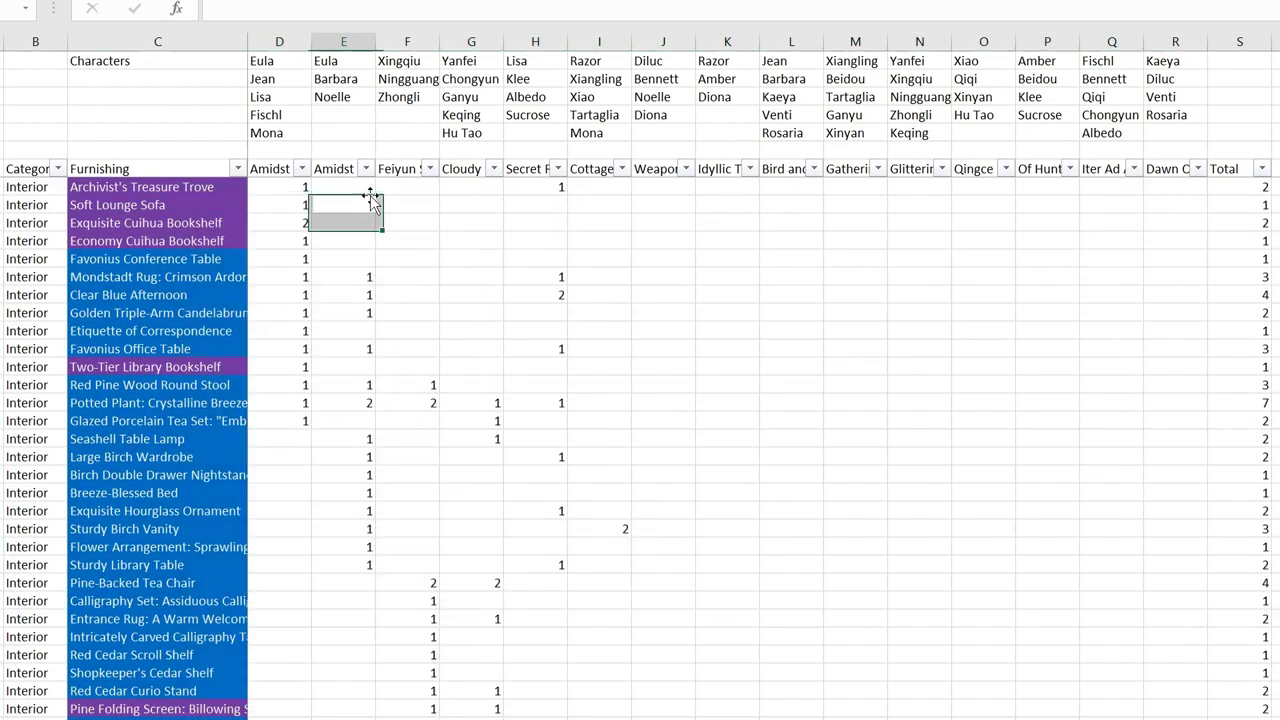
{"action": "left_click", "coordinate": [300, 188]}
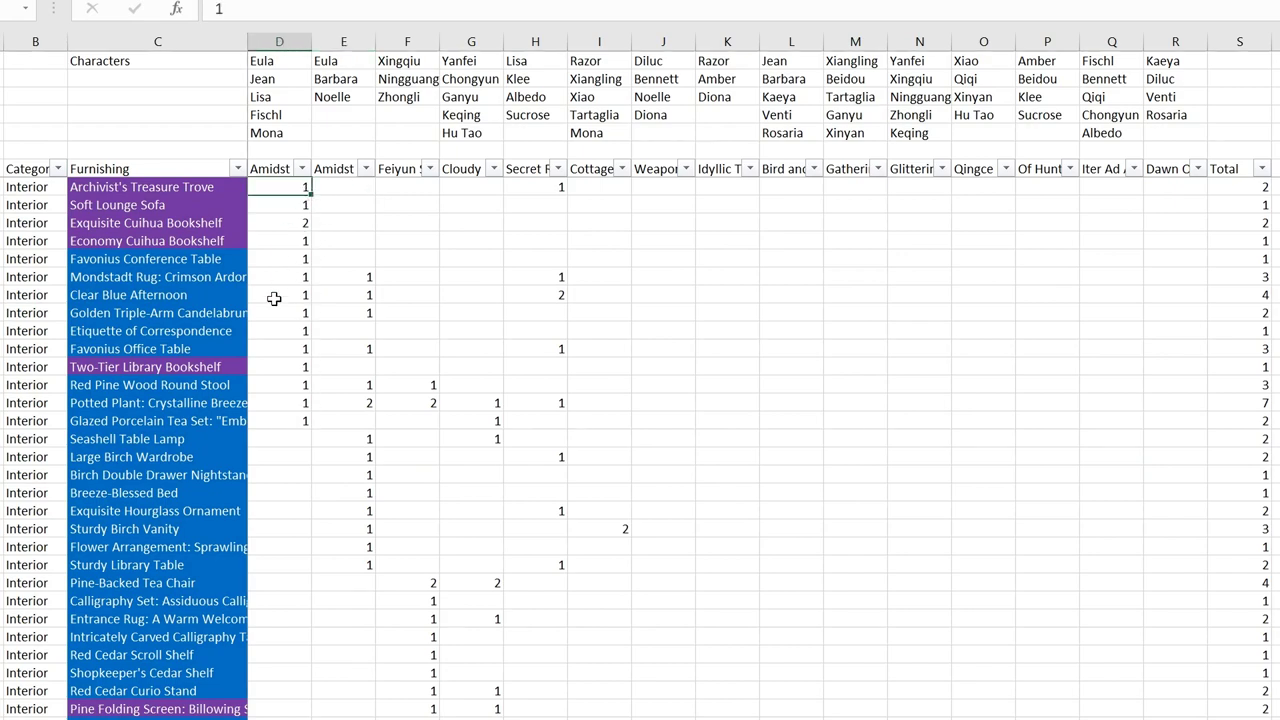
- Sort the furnishings by Amidst Whispering Winds from largest to smallest, select its top quantity, and restore the original row order
{"action": "left_click", "coordinate": [366, 168]}
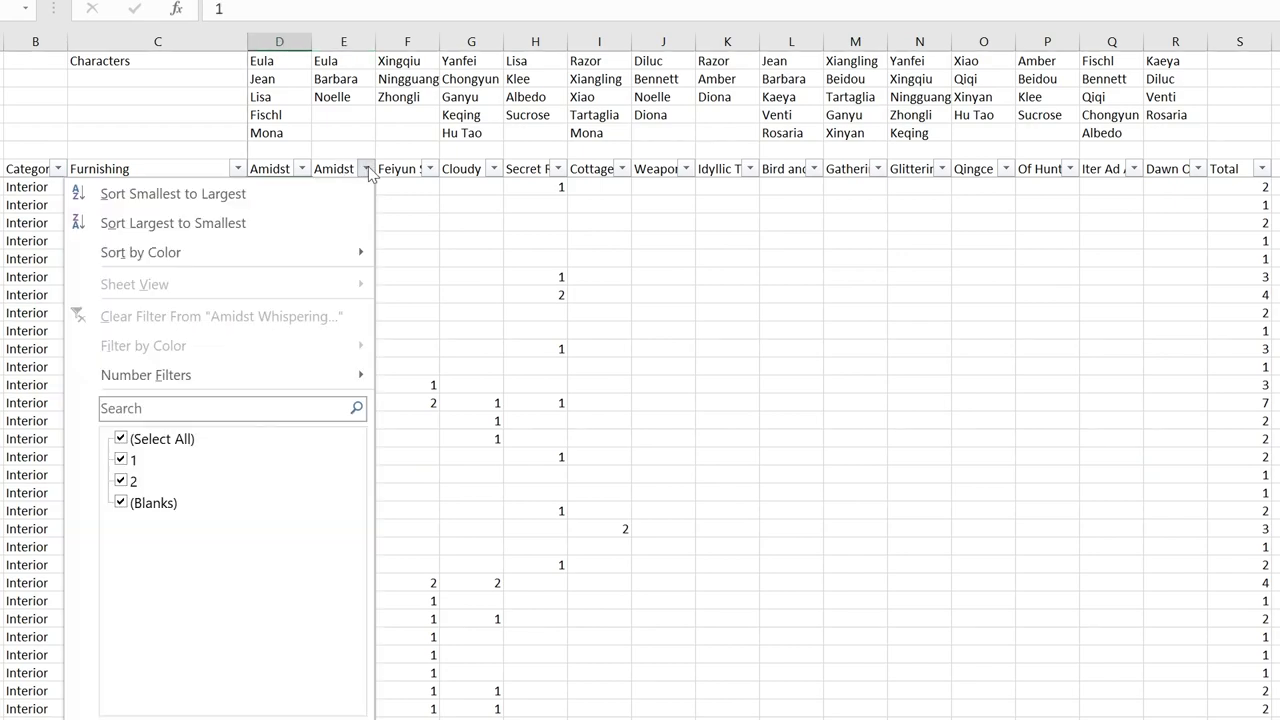
{"action": "left_click", "coordinate": [305, 219]}
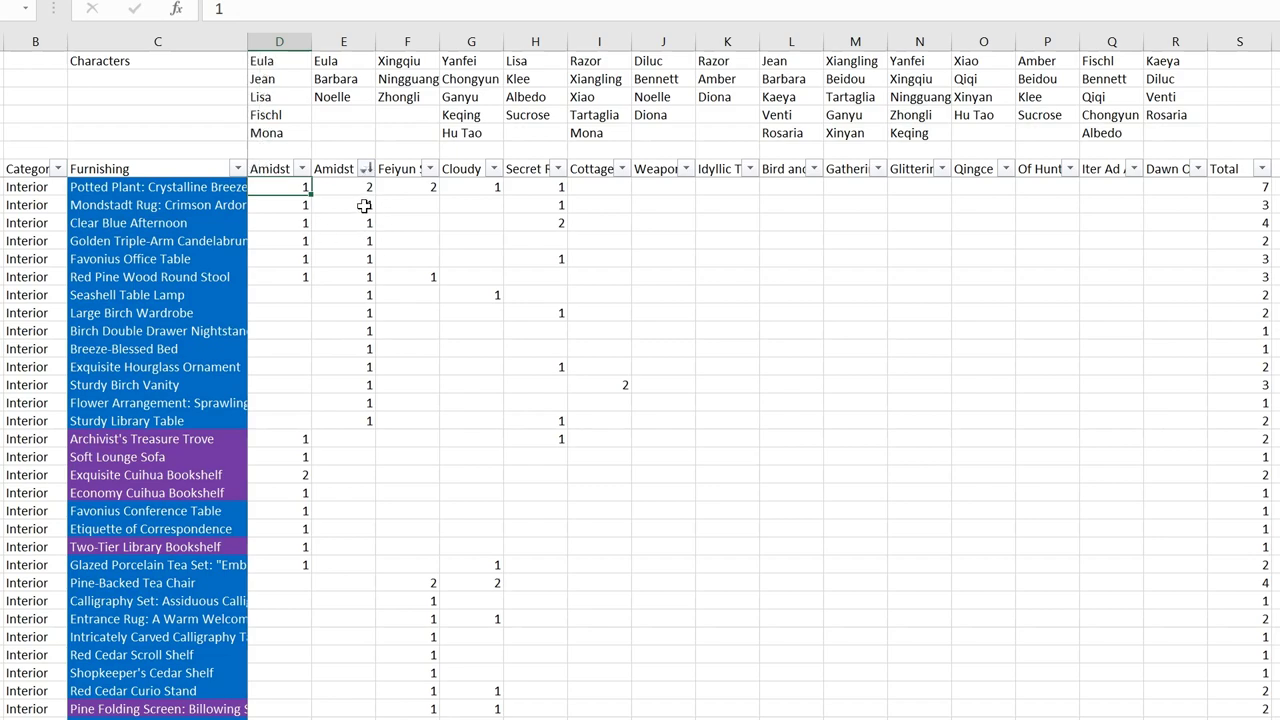
{"action": "left_click", "coordinate": [345, 187]}
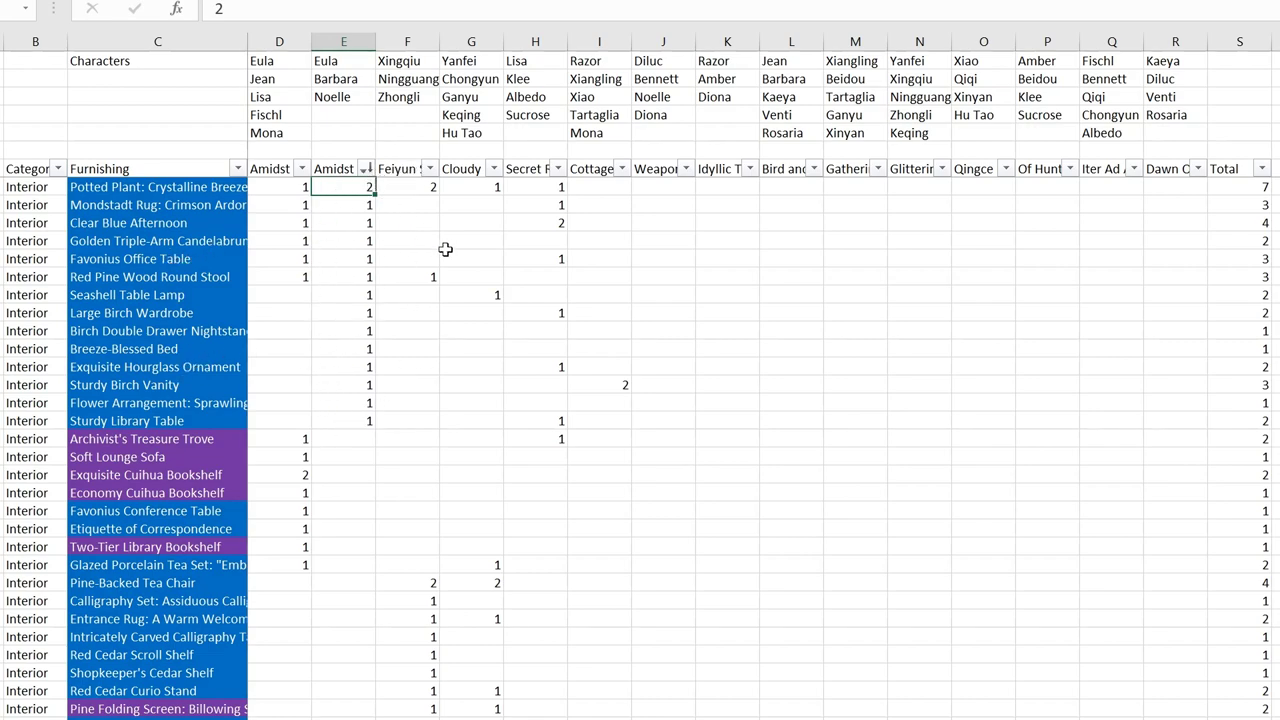
{"action": "left_click", "coordinate": [430, 169]}
{"action": "left_click", "coordinate": [490, 243]}
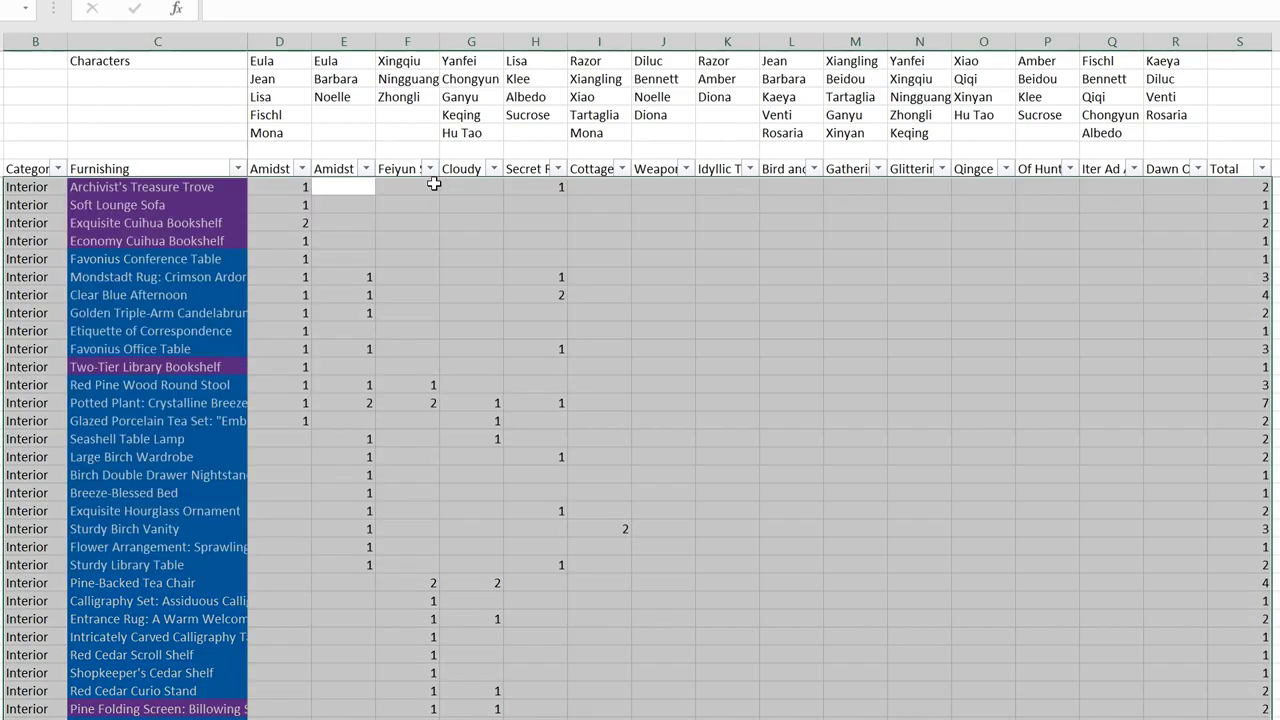
- Sort the furnishings by Feiyun Study Room from largest to smallest, select its header to show the set name, and undo the sort
{"action": "left_click", "coordinate": [430, 169]}
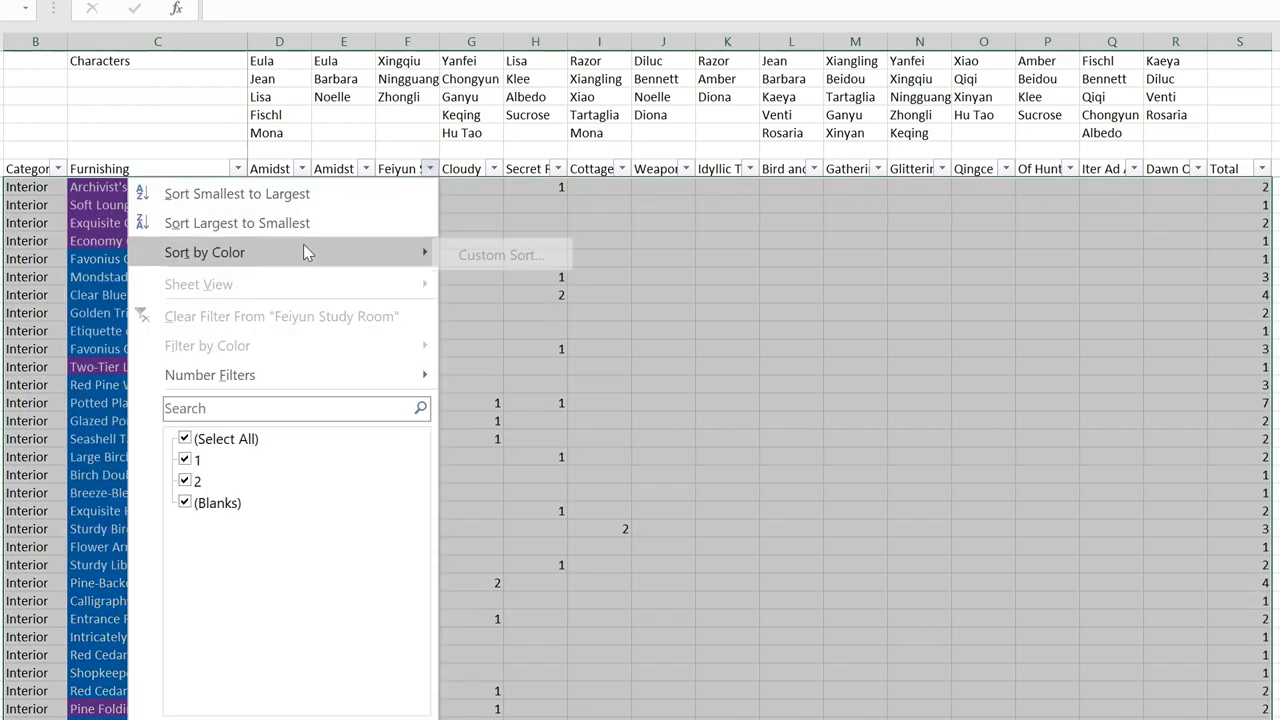
{"action": "left_click", "coordinate": [300, 220]}
{"action": "left_click", "coordinate": [400, 168]}
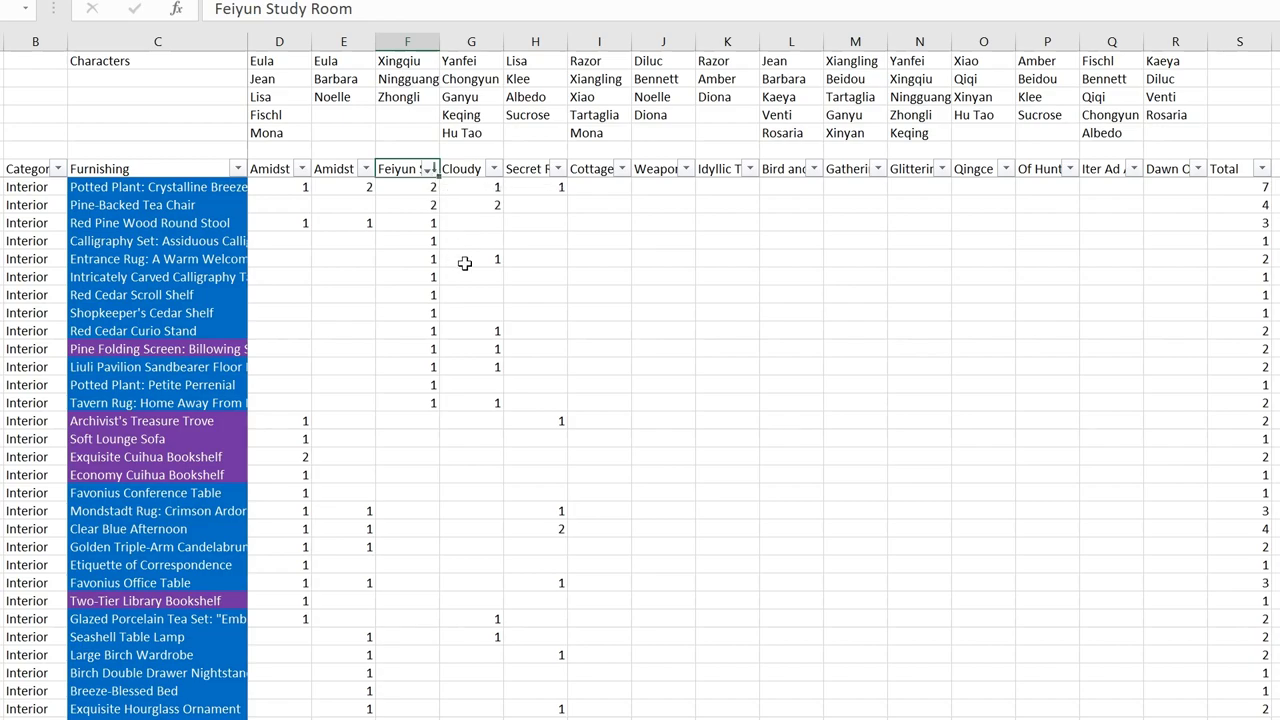
{"action": "key", "text": "ctrl+z"}
- Sort the furnishings by the Cloudy Haze Dream-Court quantities from largest to smallest and select the Pine-Backed Tea Chair quantity
{"action": "left_click", "coordinate": [478, 169]}
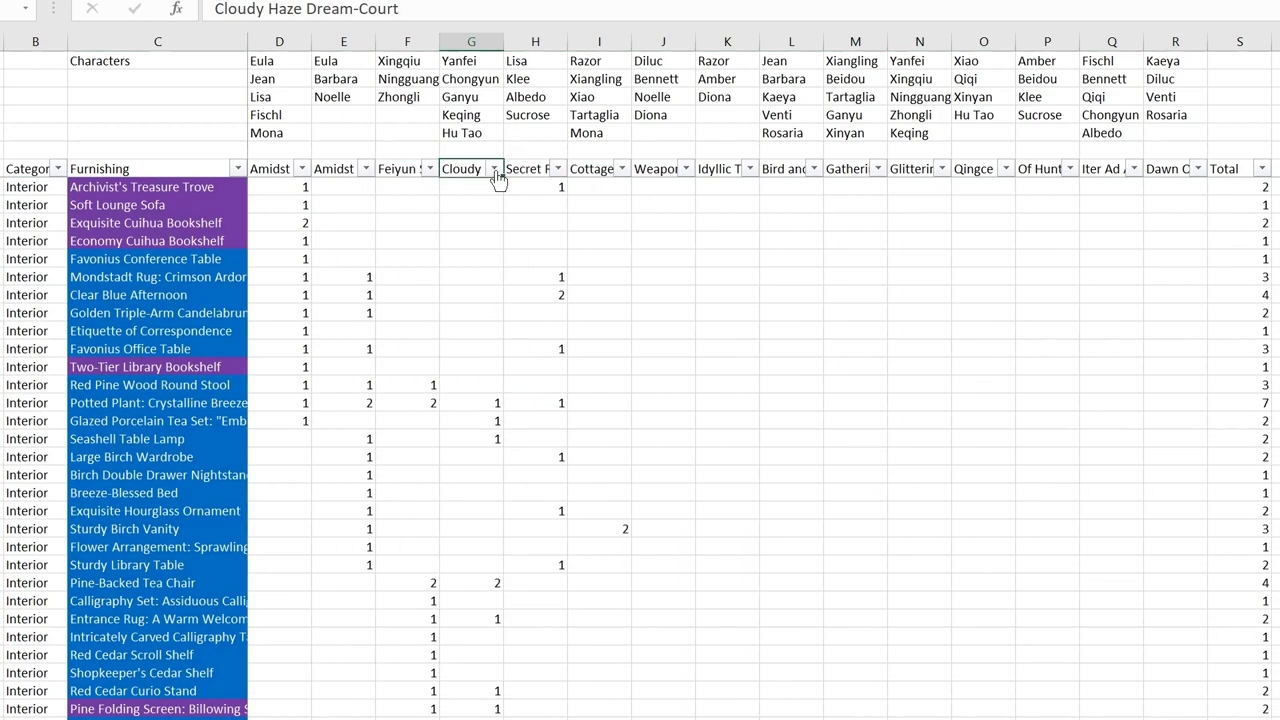
{"action": "left_click", "coordinate": [494, 168]}
{"action": "left_click", "coordinate": [364, 222]}
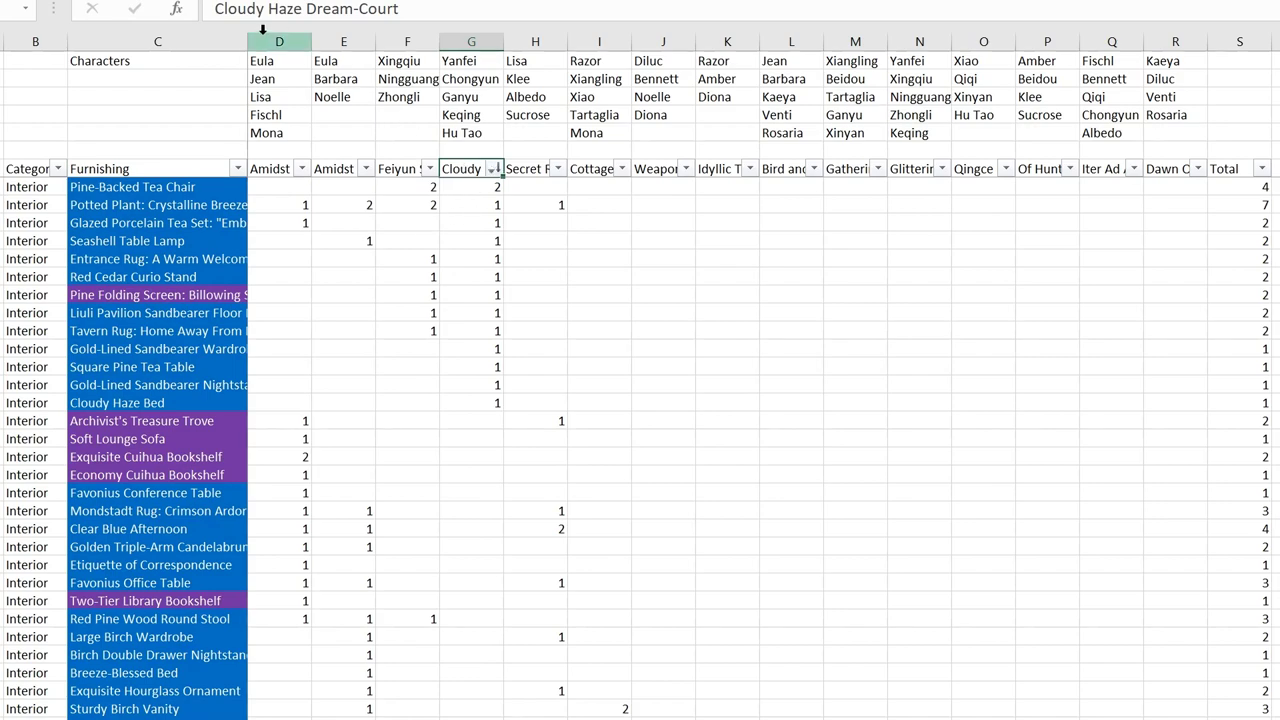
{"action": "left_click", "coordinate": [462, 192]}
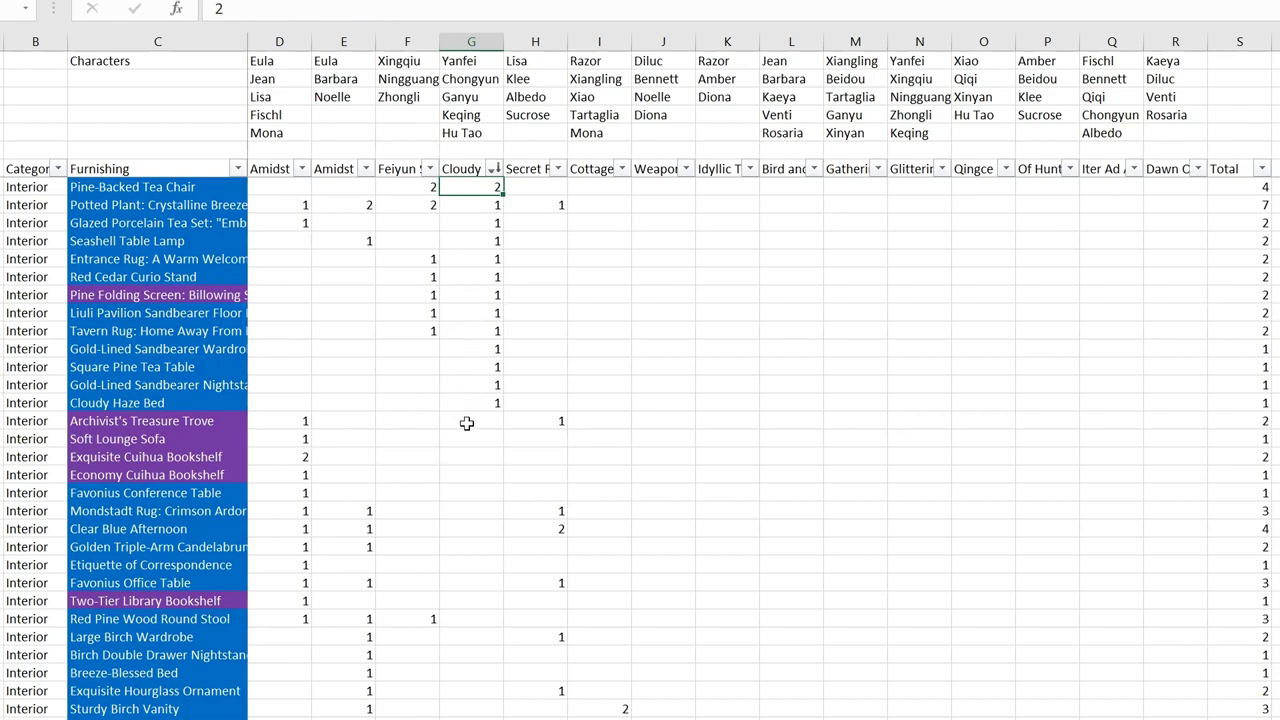
- Sort the furnishings by Secret Research Lab from largest to smallest and select its header and Clear Blue Afternoon quantity
{"action": "left_click", "coordinate": [535, 169]}
{"action": "left_click", "coordinate": [560, 170]}
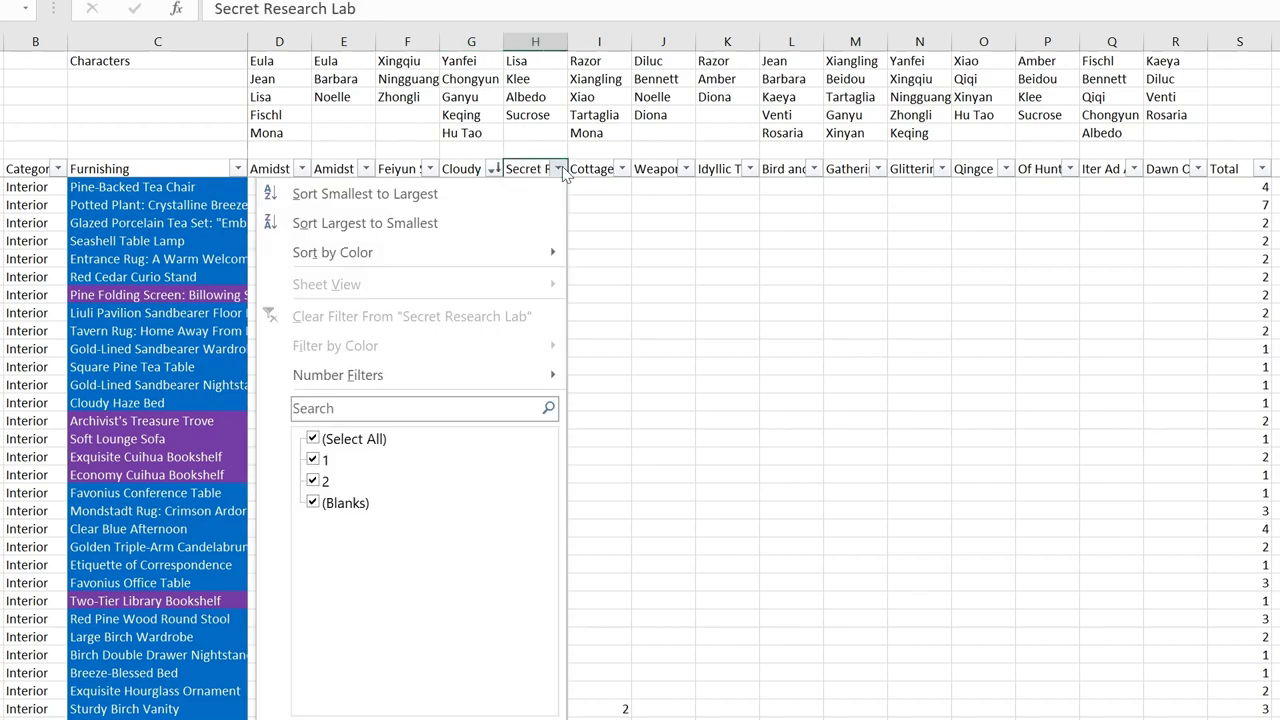
{"action": "left_click", "coordinate": [422, 228]}
{"action": "left_click", "coordinate": [531, 193]}
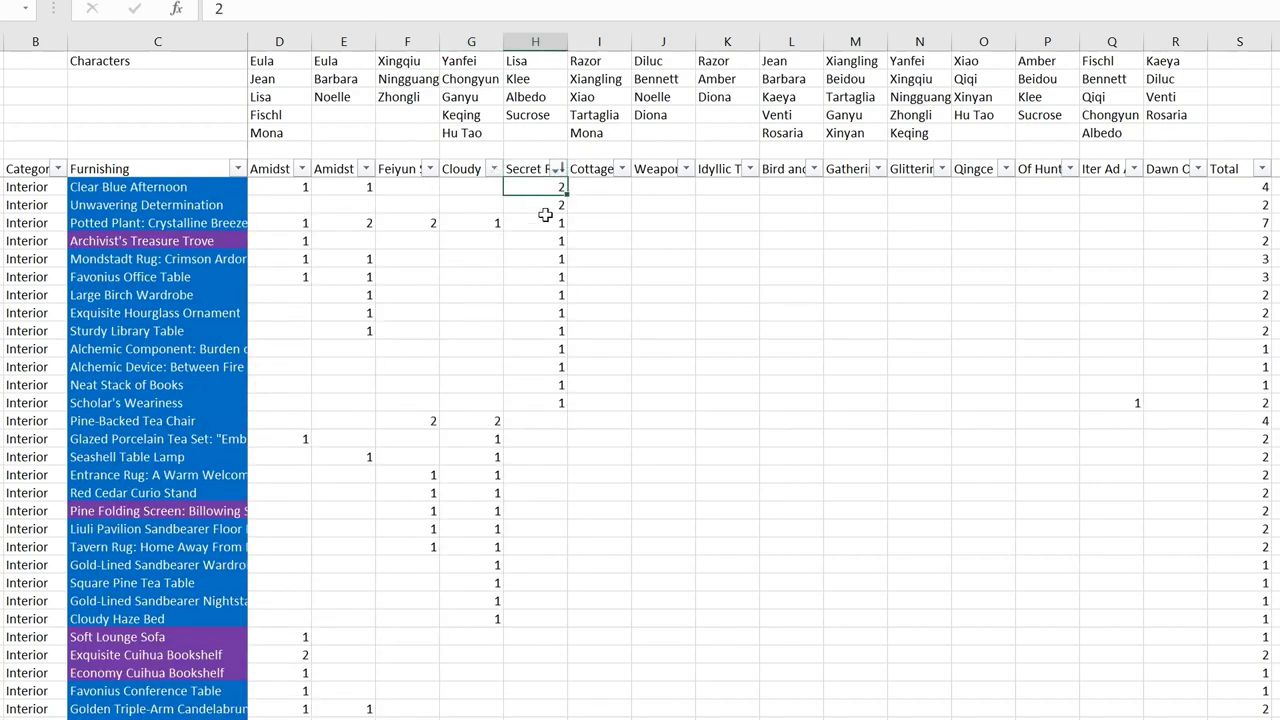
{"action": "left_click", "coordinate": [531, 170]}
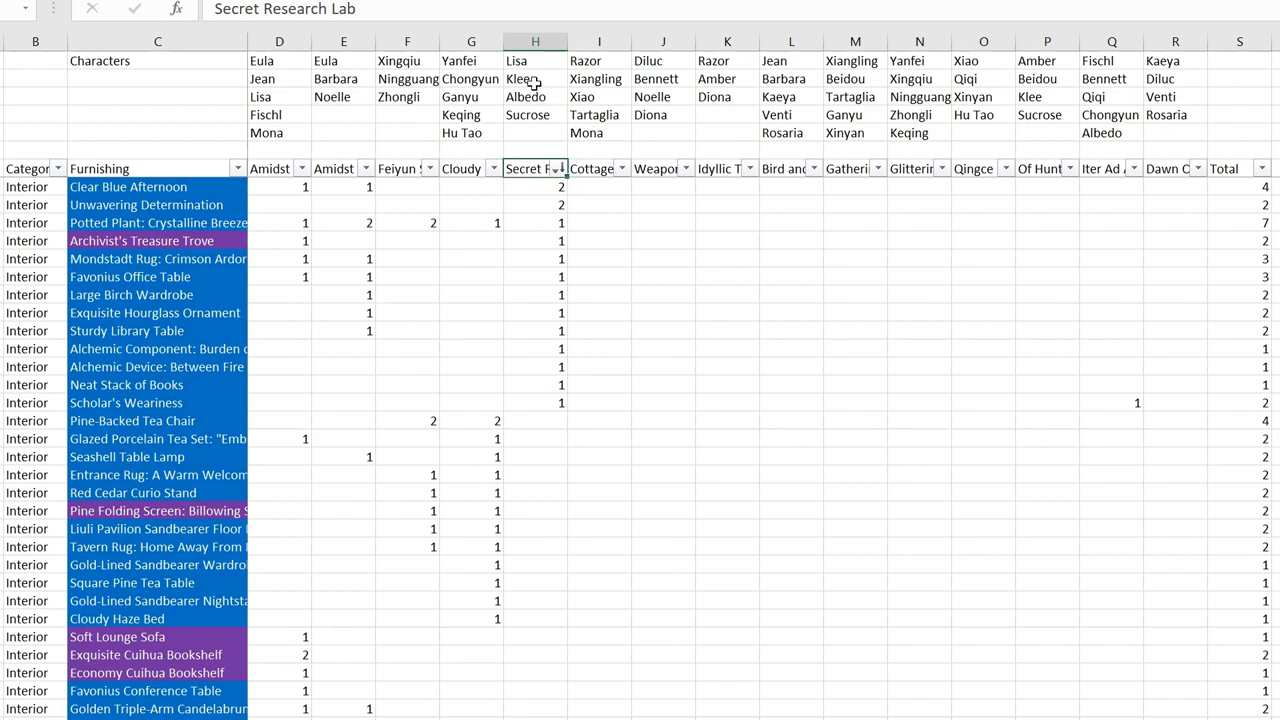
{"action": "left_click", "coordinate": [538, 193]}
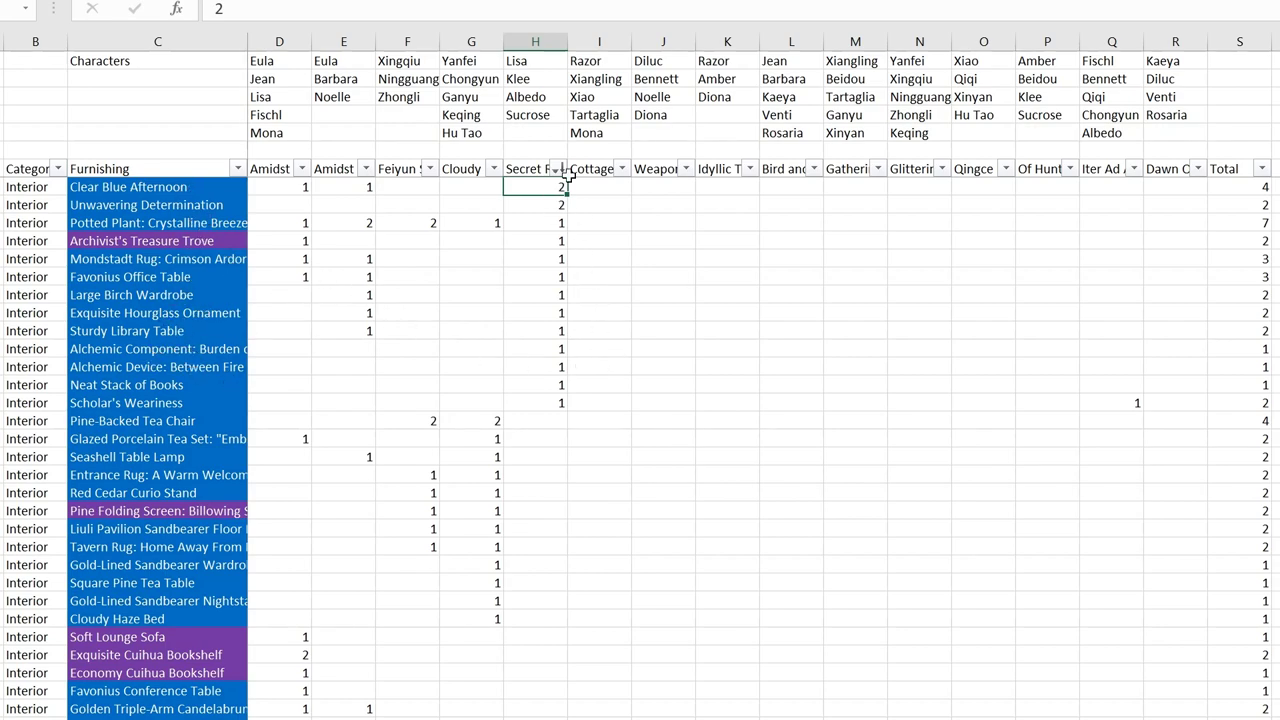
- Sort the furnishings by Cottage Kitchen from largest to smallest and select its quantities between Pine Dining Chair and Trusty Portable Lamp
{"action": "left_click", "coordinate": [621, 169]}
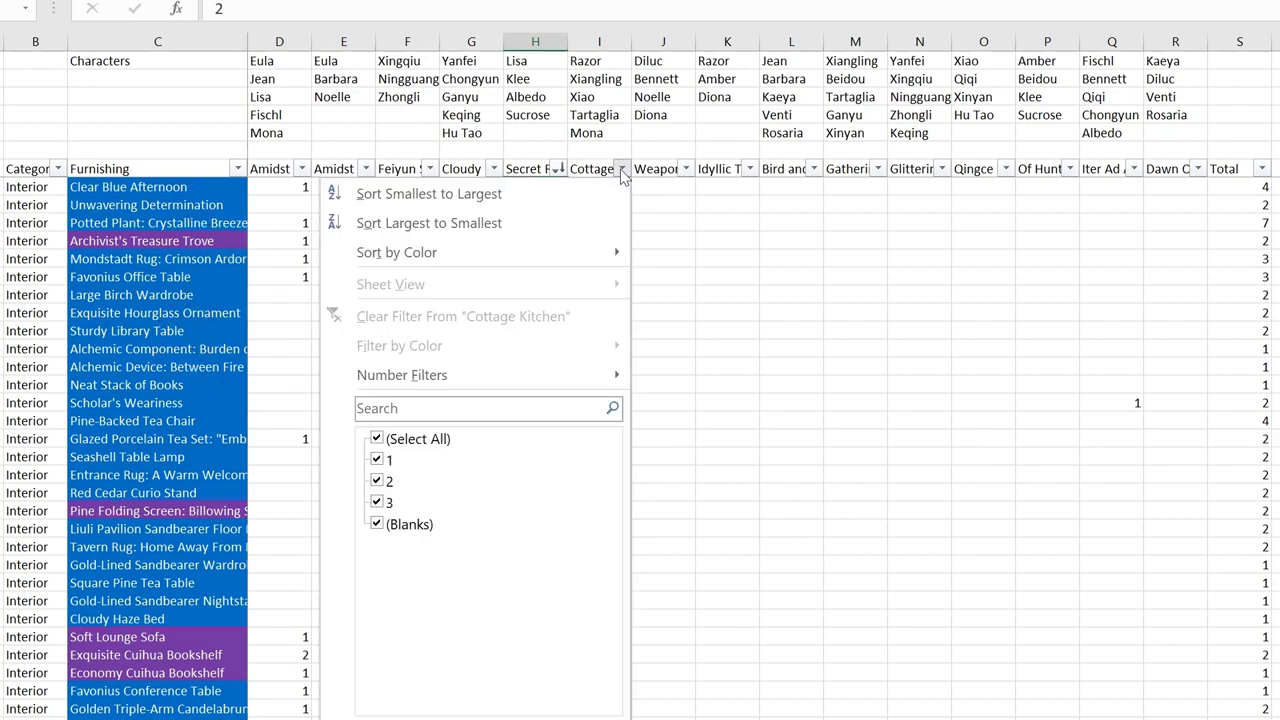
{"action": "left_click", "coordinate": [447, 224]}
{"action": "left_click_drag", "start_coordinate": [590, 292], "coordinate": [586, 183]}
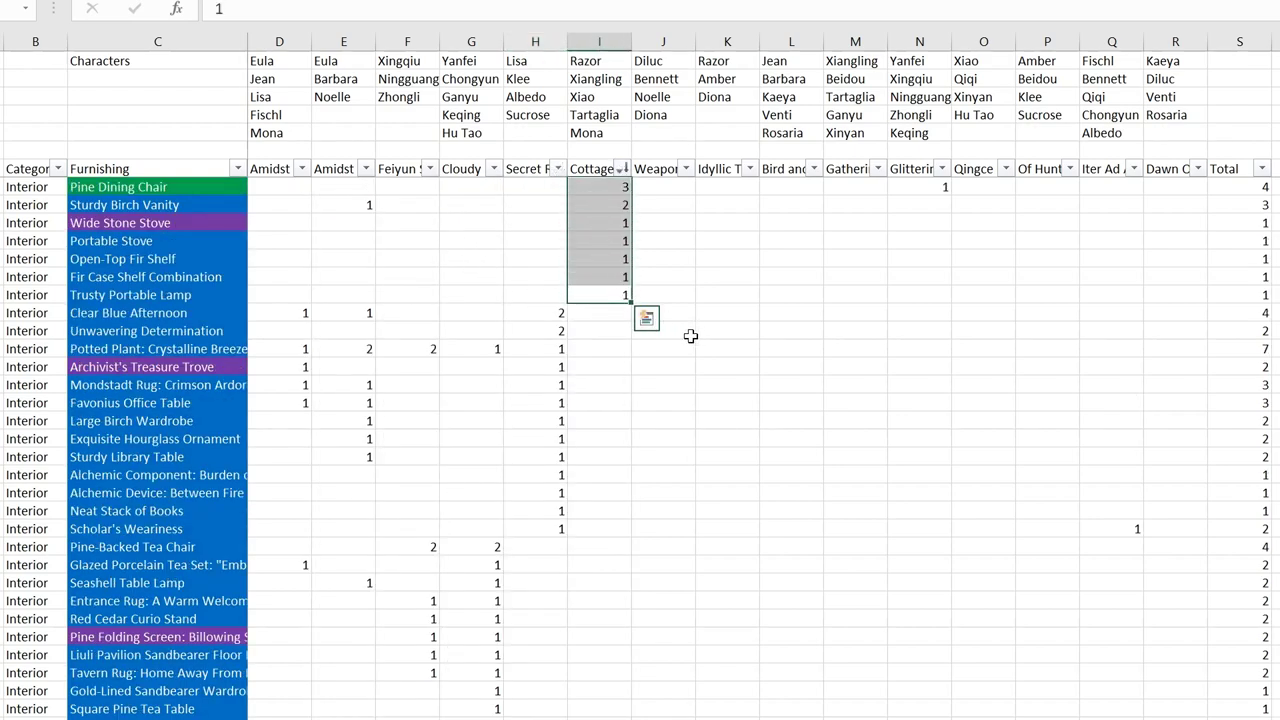
- Select the Cottage Kitchen quantities for Pine Dining Chair and Sturdy Birch Vanity
{"action": "left_click", "coordinate": [598, 314]}
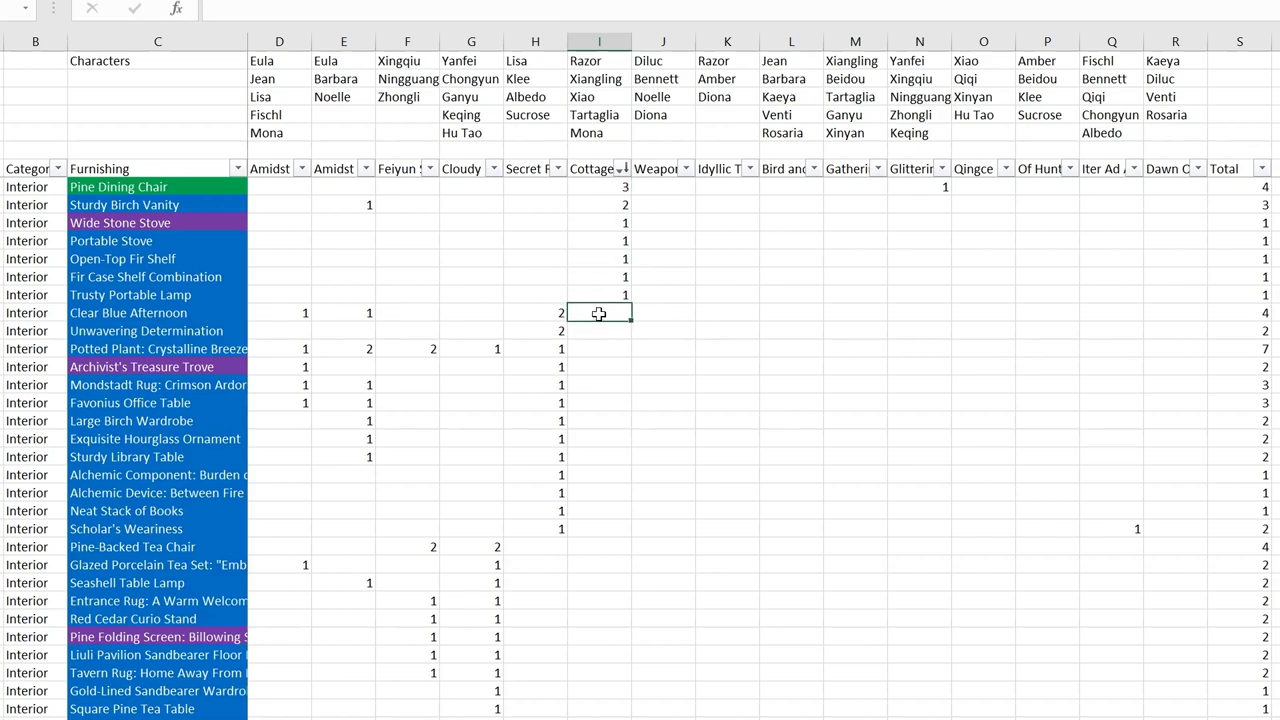
{"action": "left_click", "coordinate": [588, 190]}
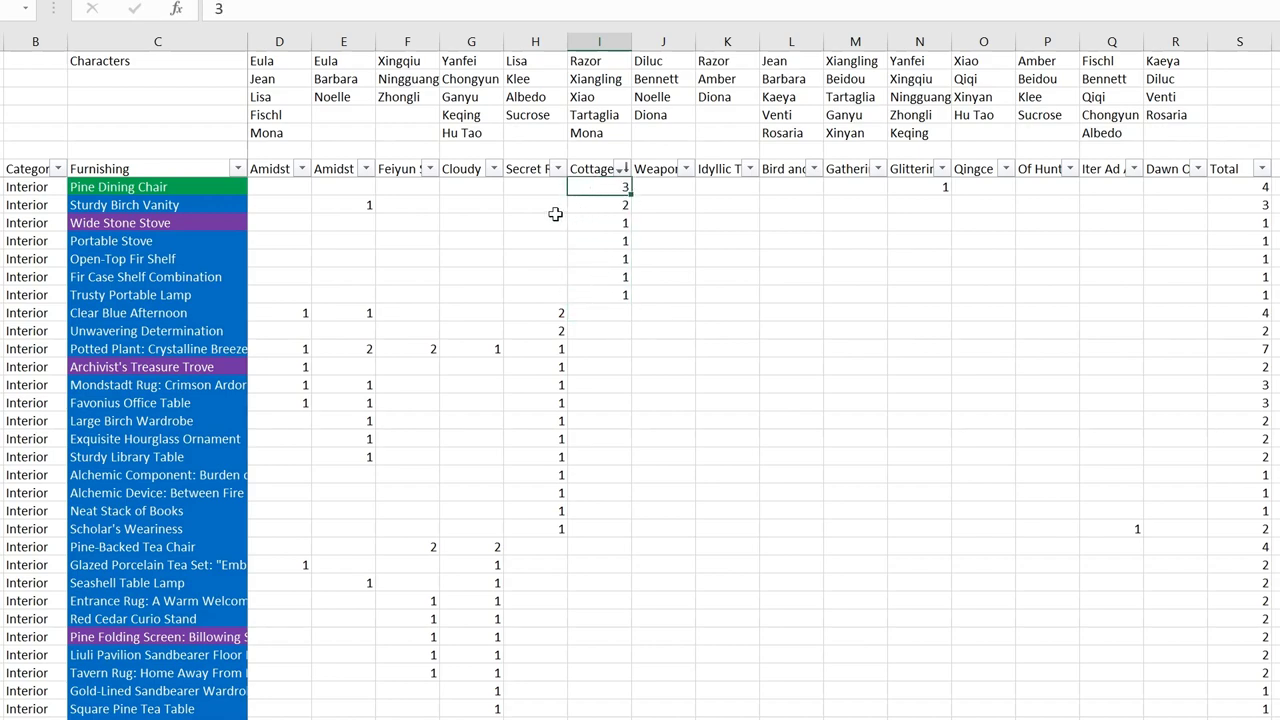
{"action": "left_click", "coordinate": [597, 203]}
- Sort the furnishings by Weapon Forging Station from largest to smallest and select its header to show the set name
{"action": "left_click", "coordinate": [686, 172]}
{"action": "left_click", "coordinate": [520, 221]}
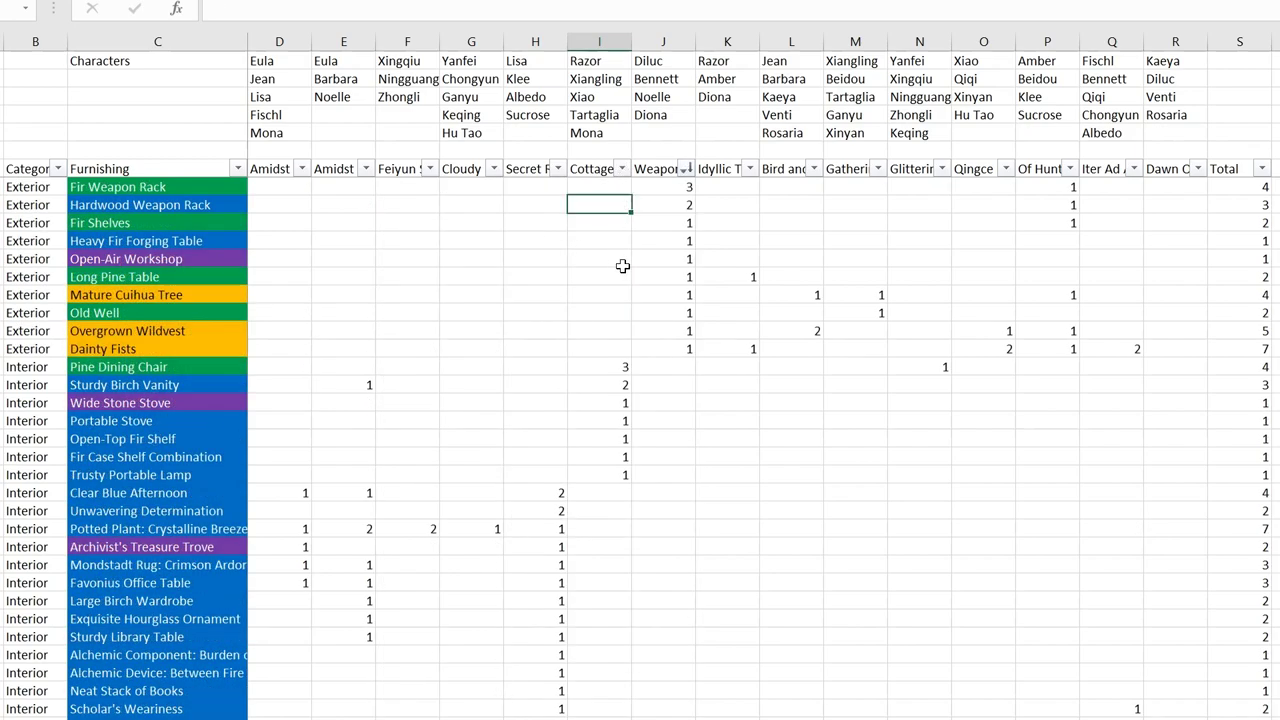
{"action": "left_click", "coordinate": [658, 170]}
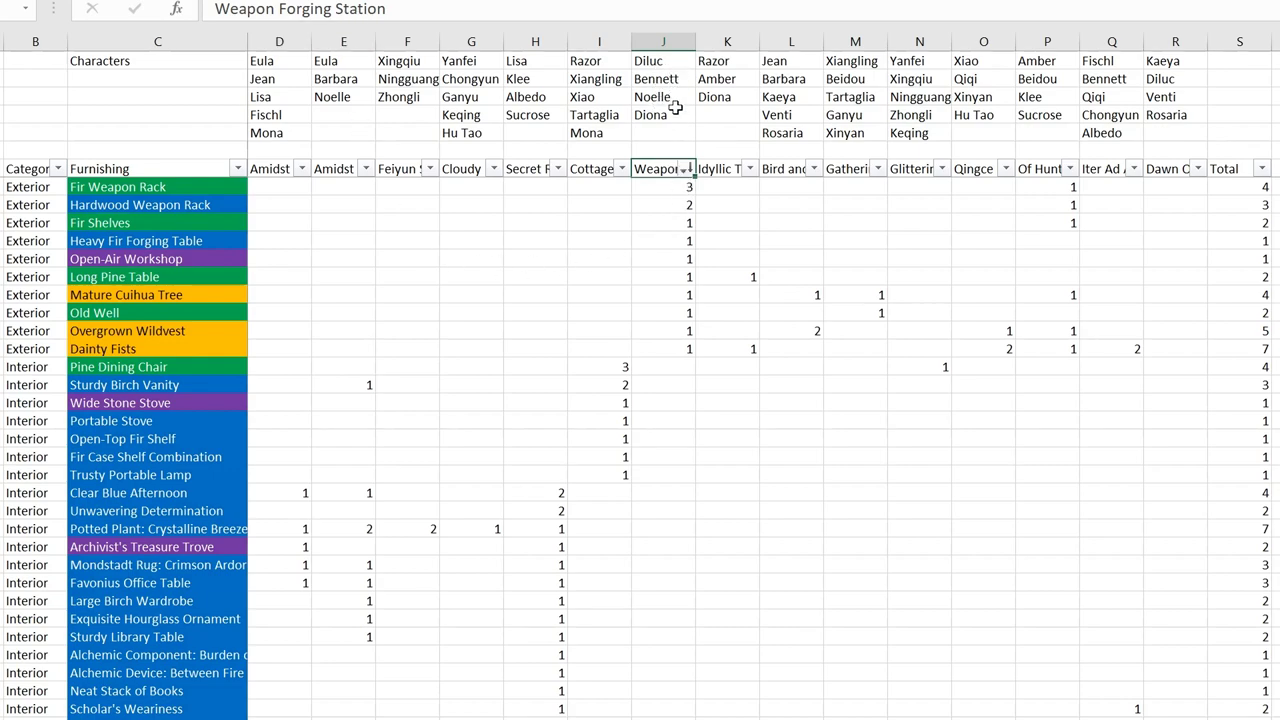
- Select the Weapon Forging Station quantities one by one from Fir Weapon Rack to Open-Air Workshop, plus the Dainty Fists quantity
{"action": "left_click", "coordinate": [663, 186]}
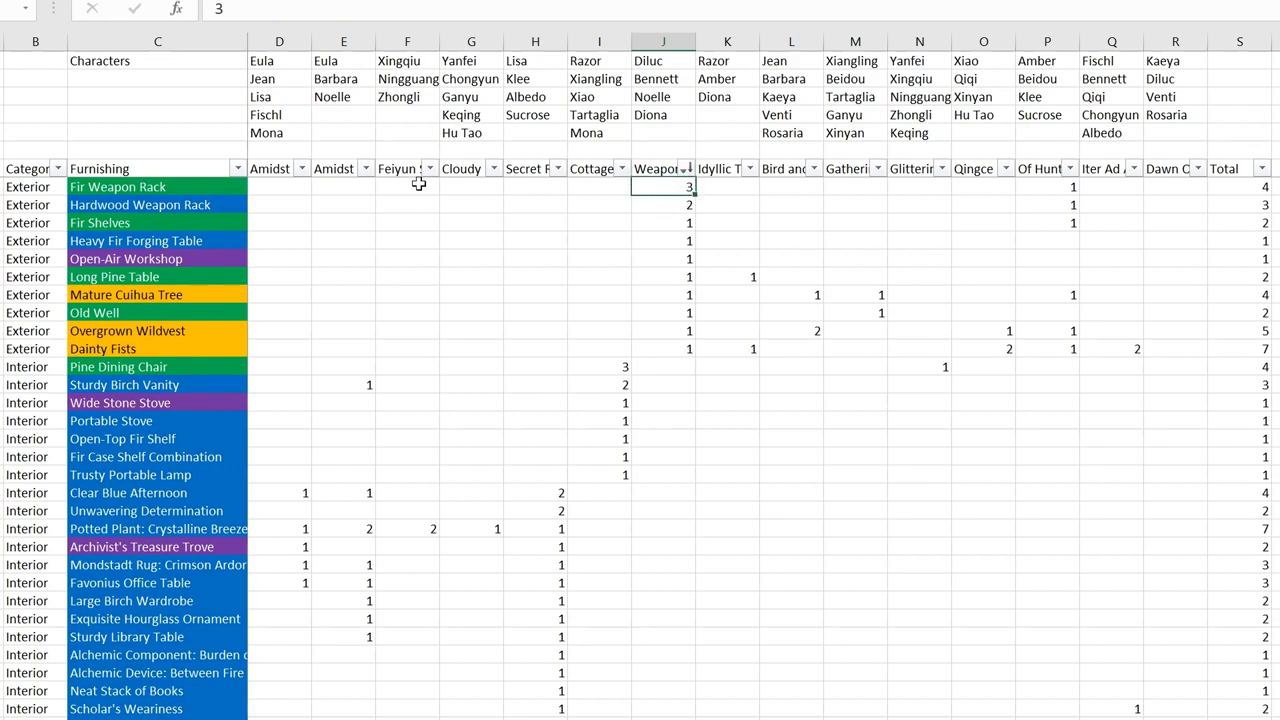
{"action": "left_click", "coordinate": [641, 206]}
{"action": "left_click", "coordinate": [643, 222]}
{"action": "left_click", "coordinate": [651, 240]}
{"action": "left_click", "coordinate": [655, 264]}
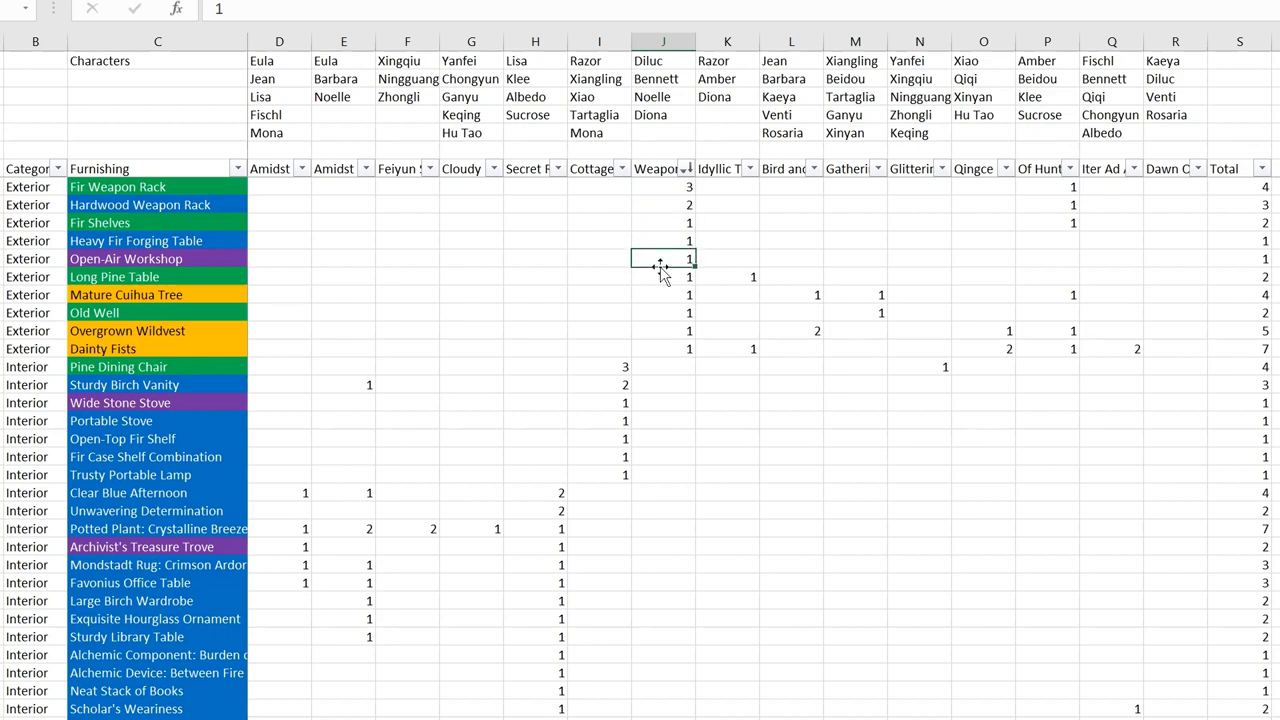
{"action": "left_click", "coordinate": [675, 347]}
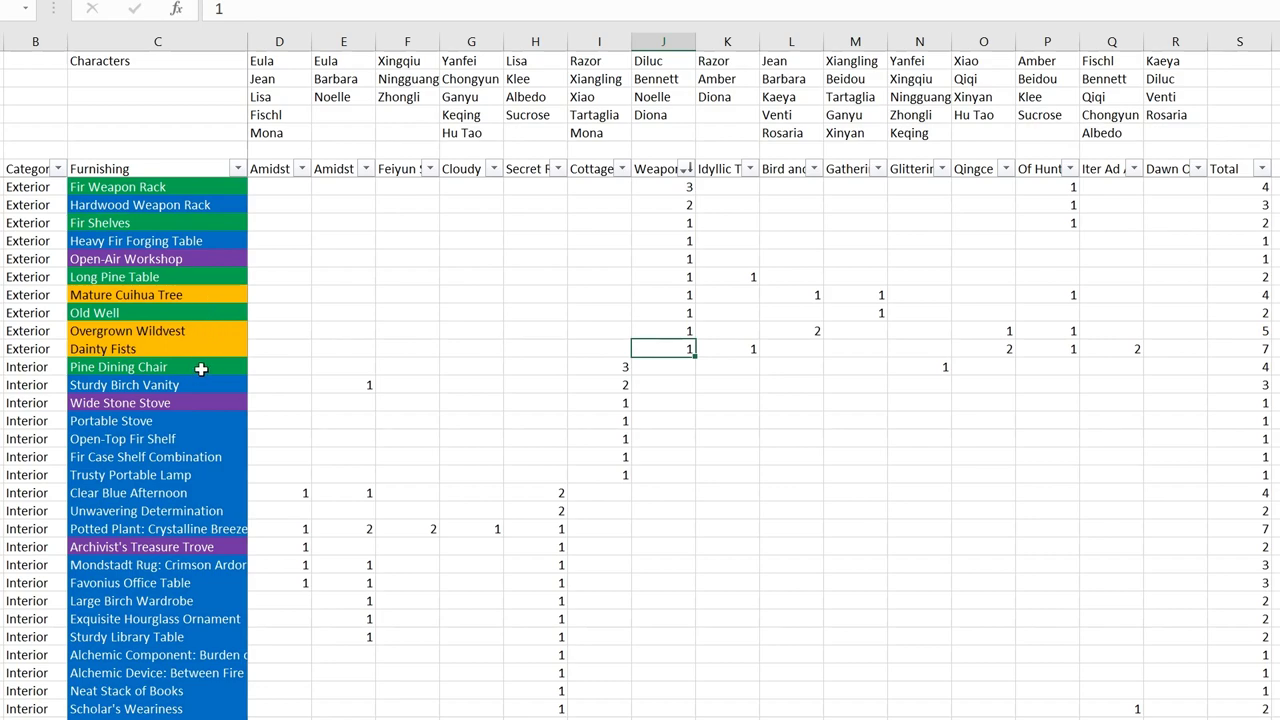
- Select the Old Well and Mature Cuihua Tree names and the Weapon Forging Station quantities from Fir Weapon Rack through Dainty Fists
{"action": "left_click", "coordinate": [180, 310]}
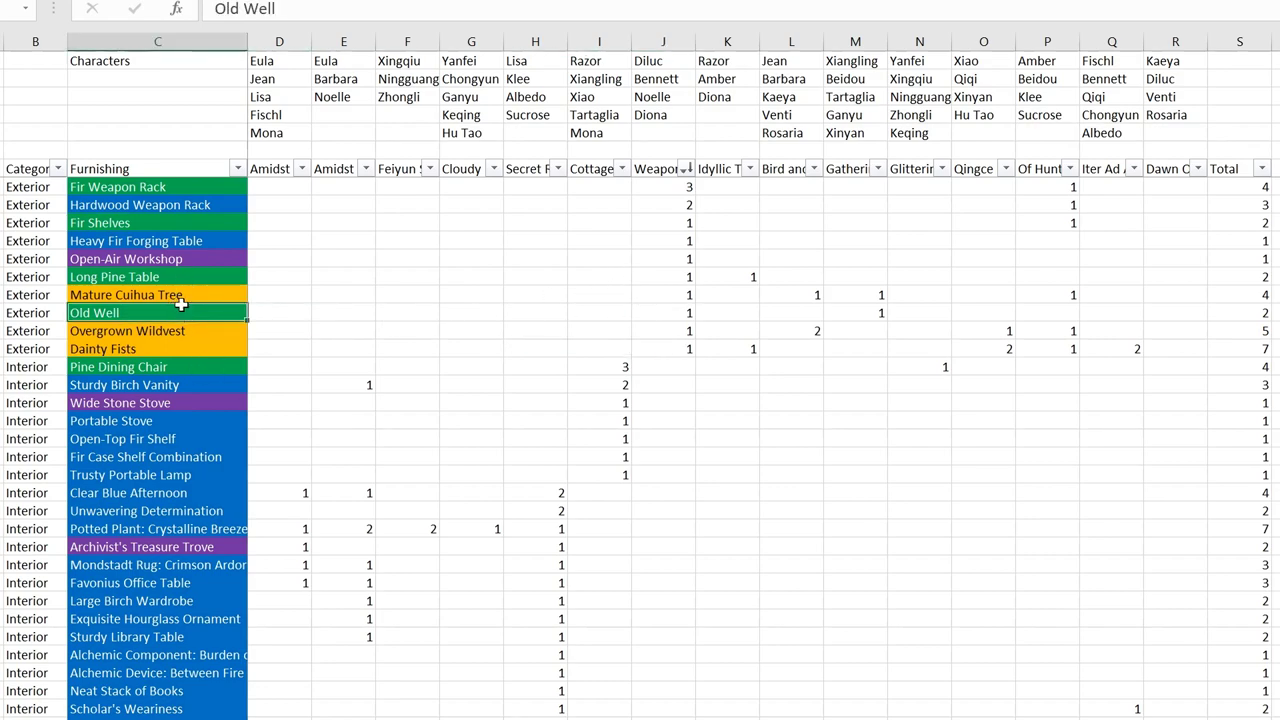
{"action": "left_click", "coordinate": [202, 297]}
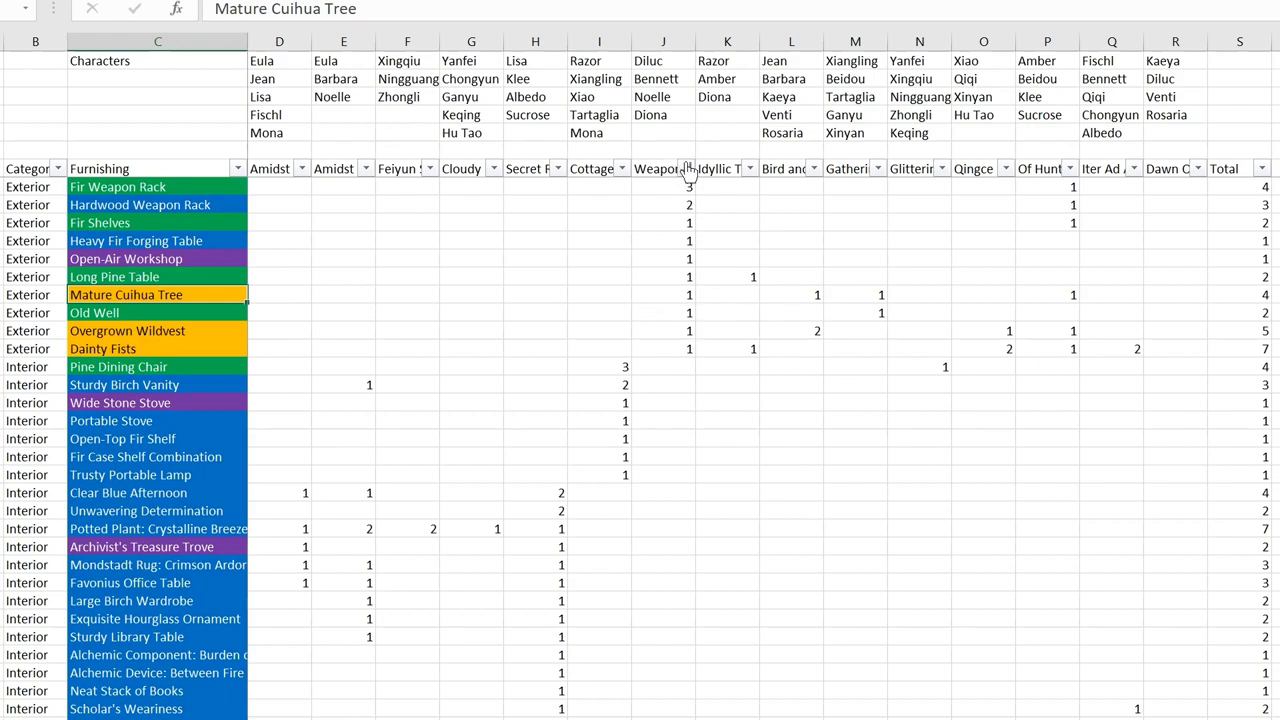
{"action": "left_click", "coordinate": [665, 189]}
{"action": "left_click_drag", "start_coordinate": [665, 189], "coordinate": [665, 362]}
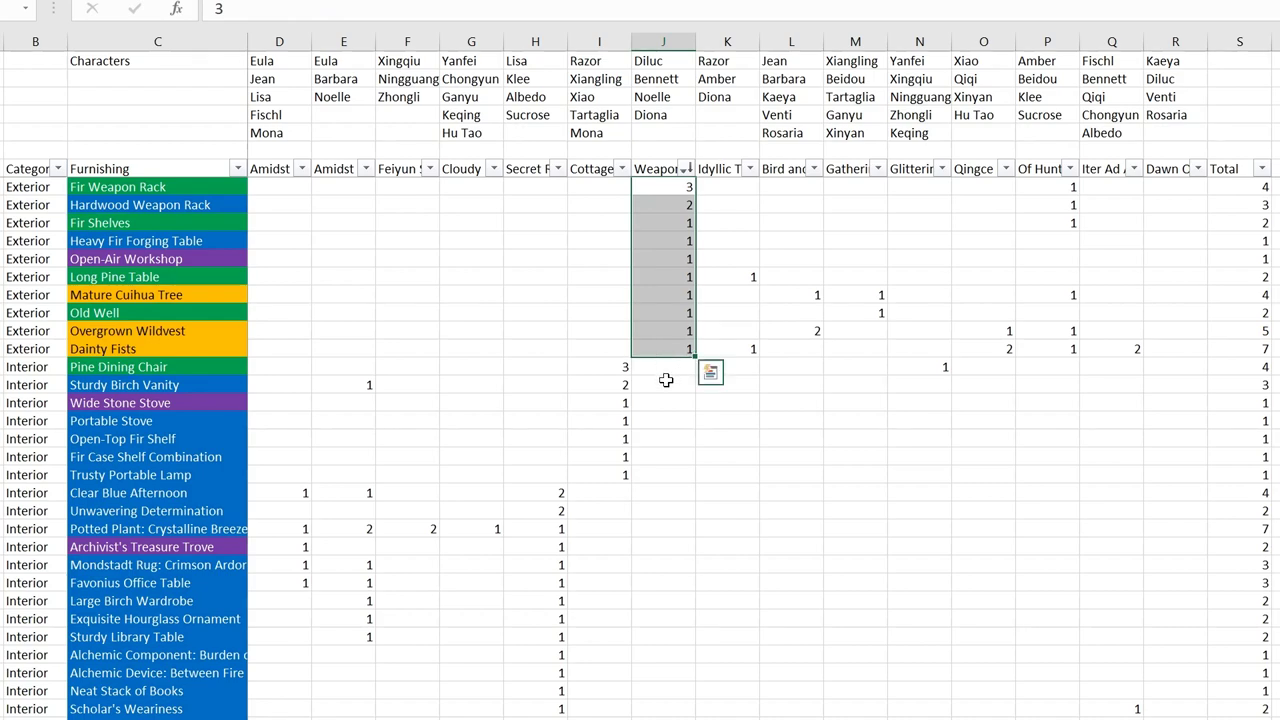
{"action": "left_click", "coordinate": [666, 367]}
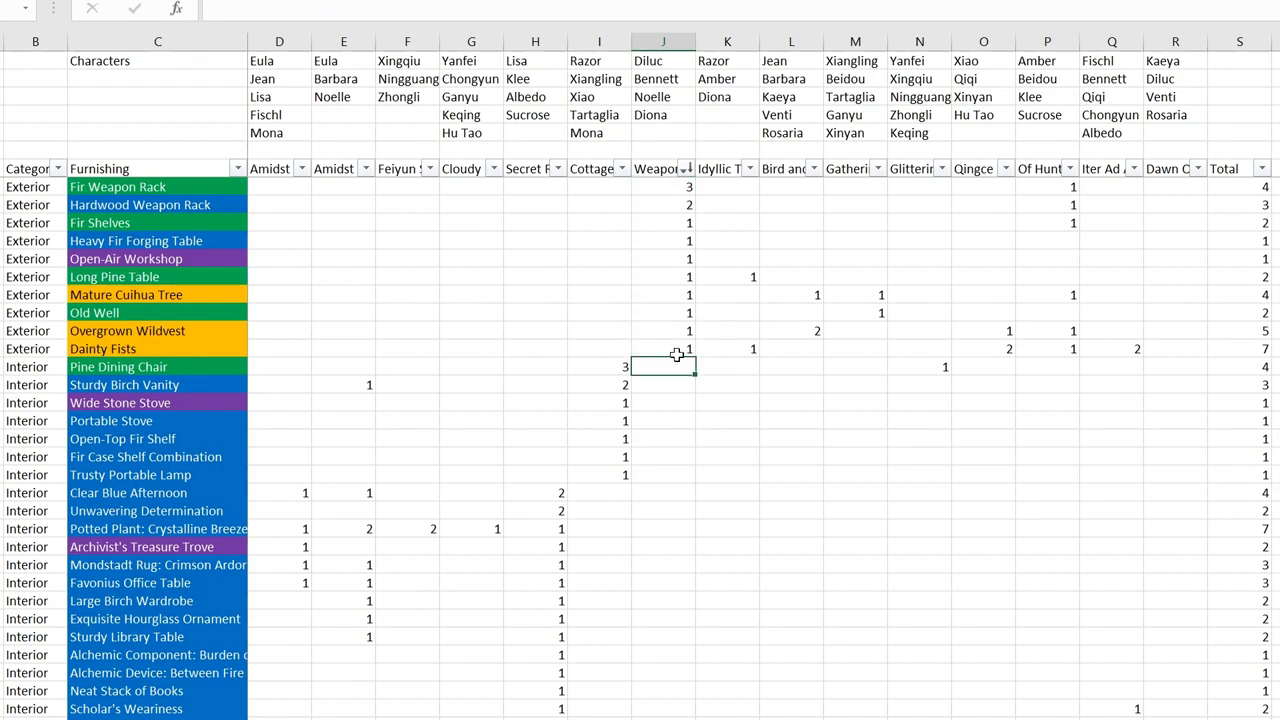
- Sort the furnishings by Idyllic Town from largest to smallest and select its header and Smooth Wooden Bench quantity
{"action": "left_click", "coordinate": [749, 169]}
{"action": "left_click", "coordinate": [600, 223]}
{"action": "left_click", "coordinate": [718, 170]}
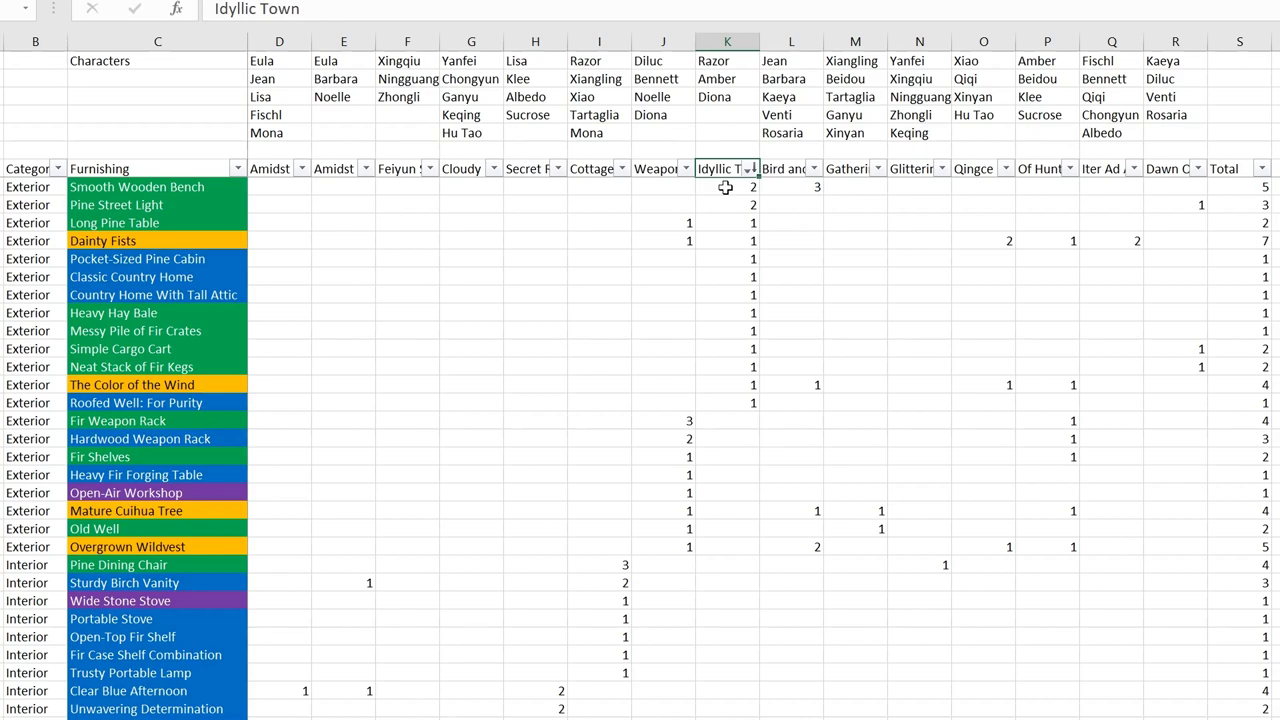
{"action": "left_click", "coordinate": [725, 187]}
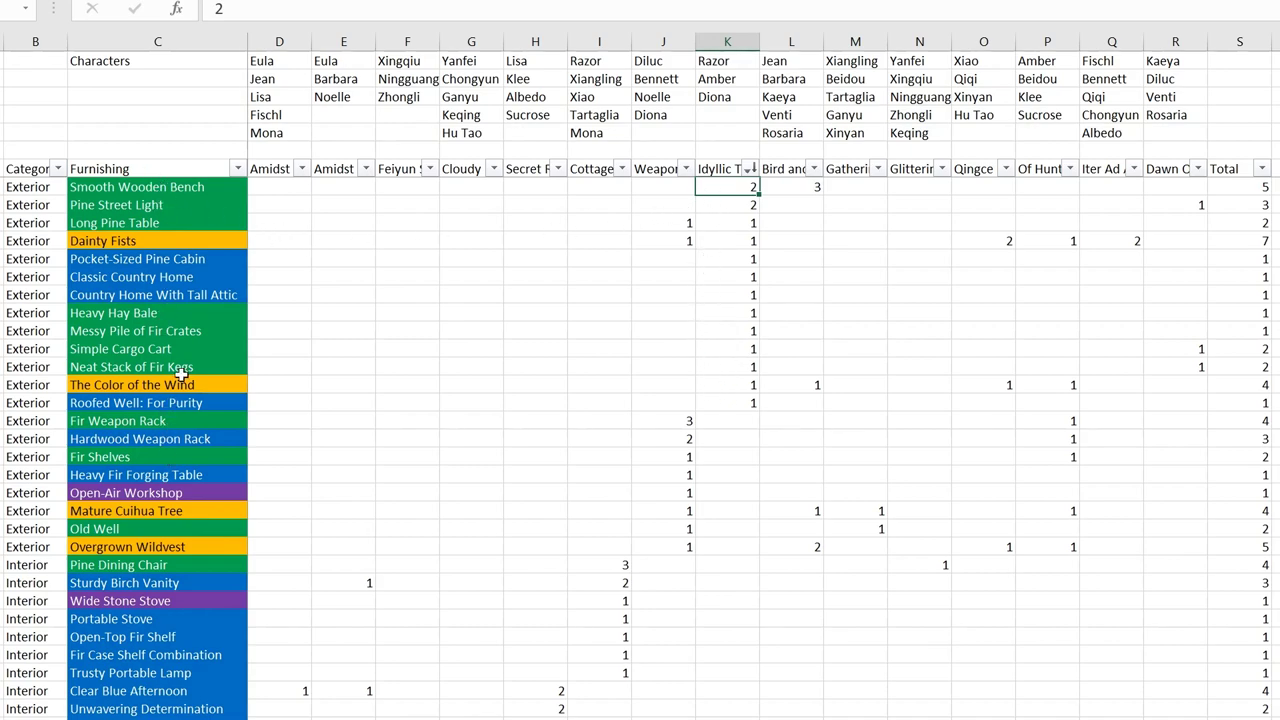
- Sort the furnishings by Bird and Blossom Park from largest to smallest and select its quantities from Blooming Hedge to Smooth Stone Bench
{"action": "left_click", "coordinate": [814, 169]}
{"action": "left_click", "coordinate": [655, 224]}
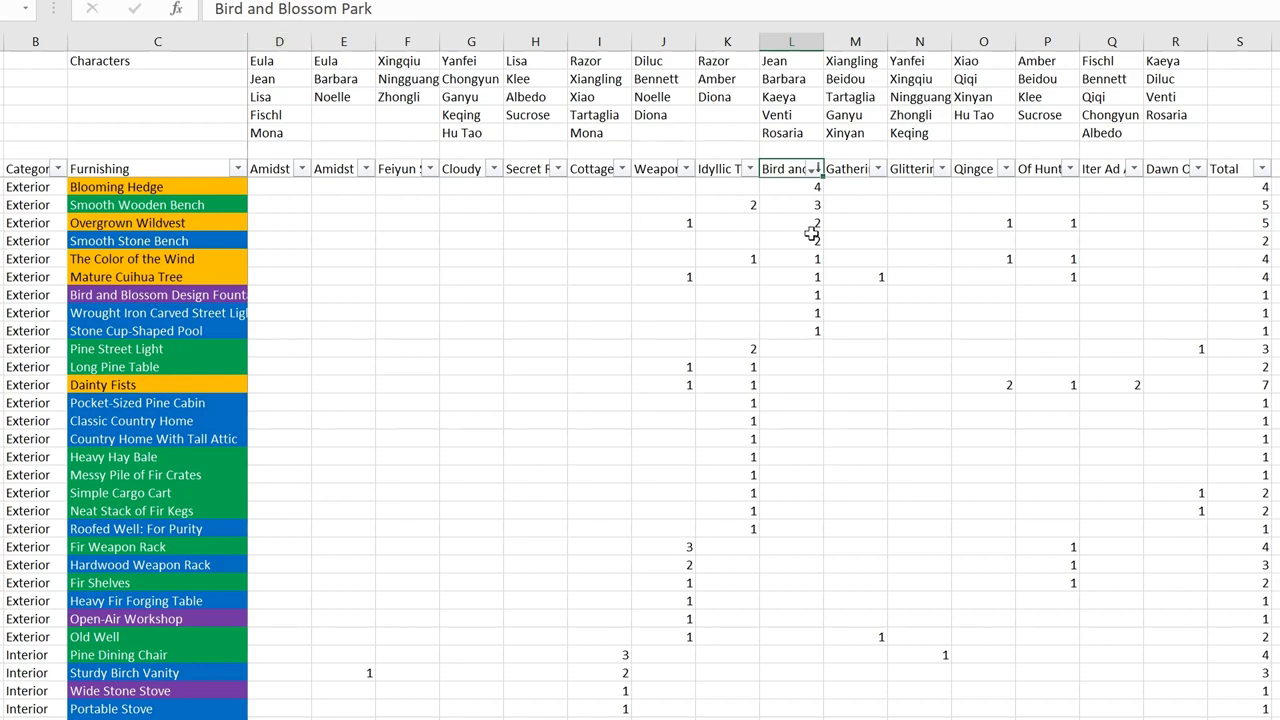
{"action": "left_click", "coordinate": [789, 189]}
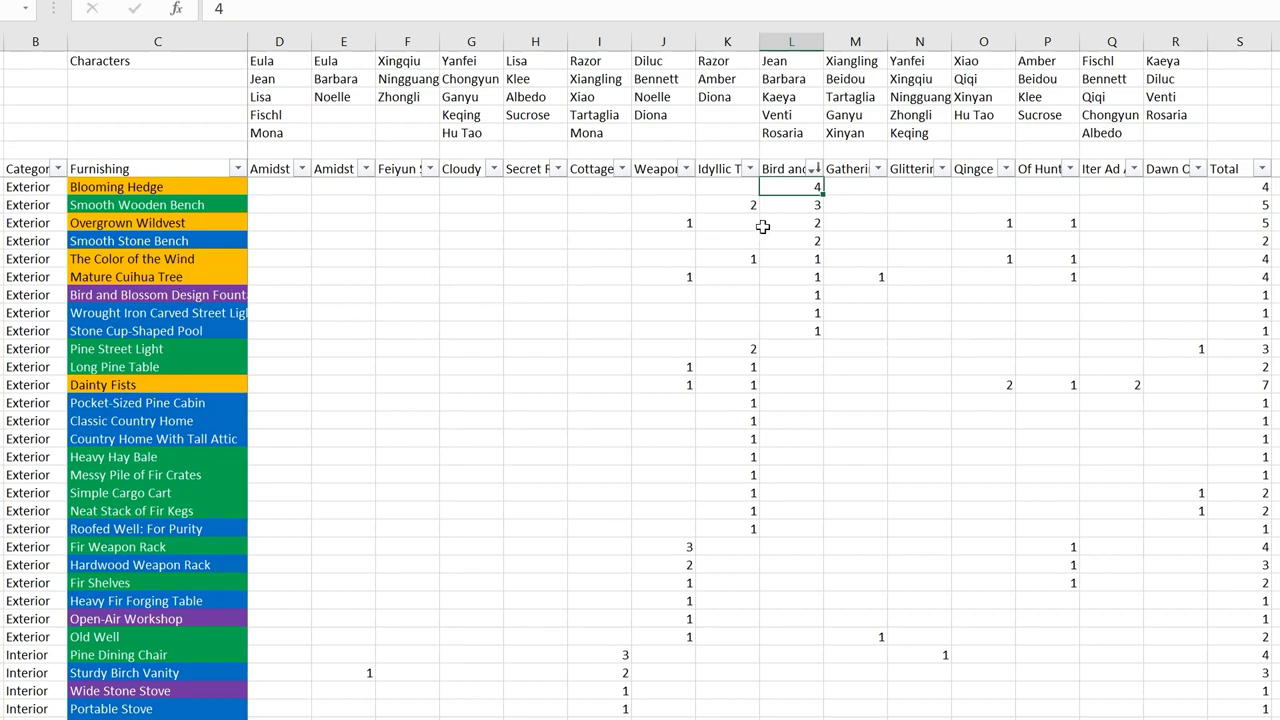
{"action": "left_click", "coordinate": [803, 209]}
{"action": "left_click", "coordinate": [800, 222]}
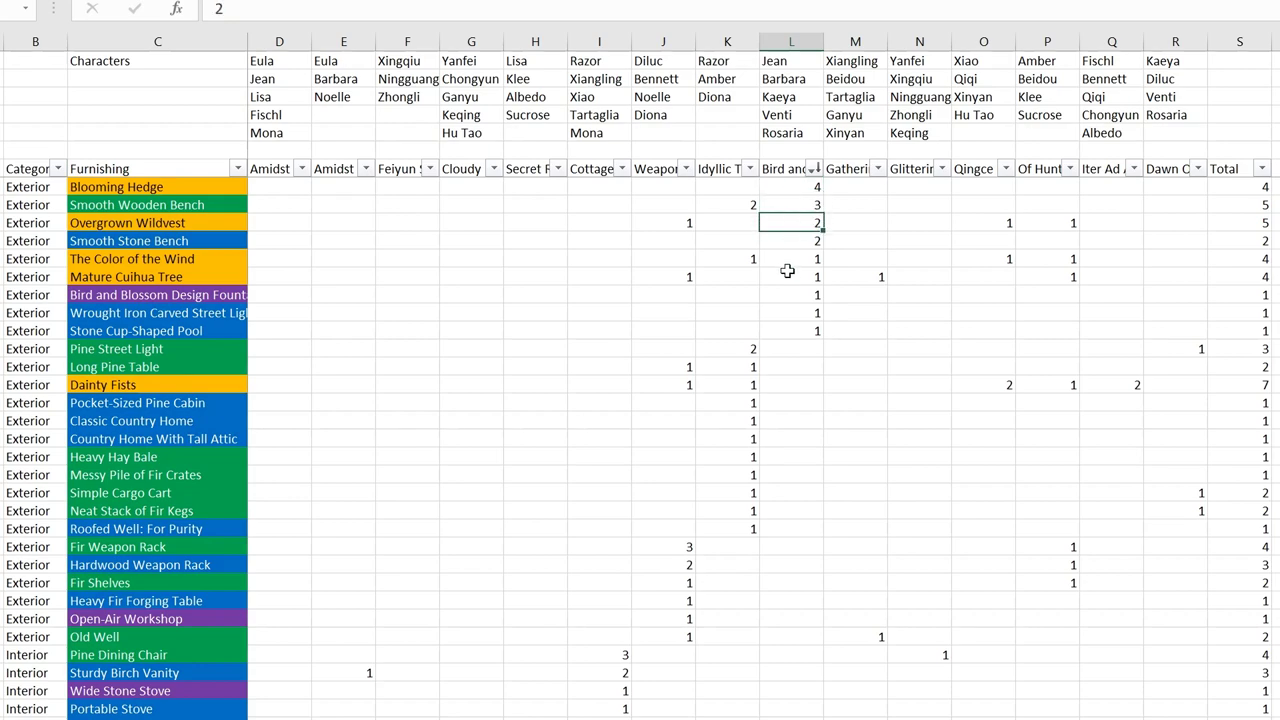
{"action": "left_click", "coordinate": [786, 242]}
- Check the Bird and Blossom Park set name in its header and its Blooming Hedge quantity
{"action": "left_click", "coordinate": [782, 168]}
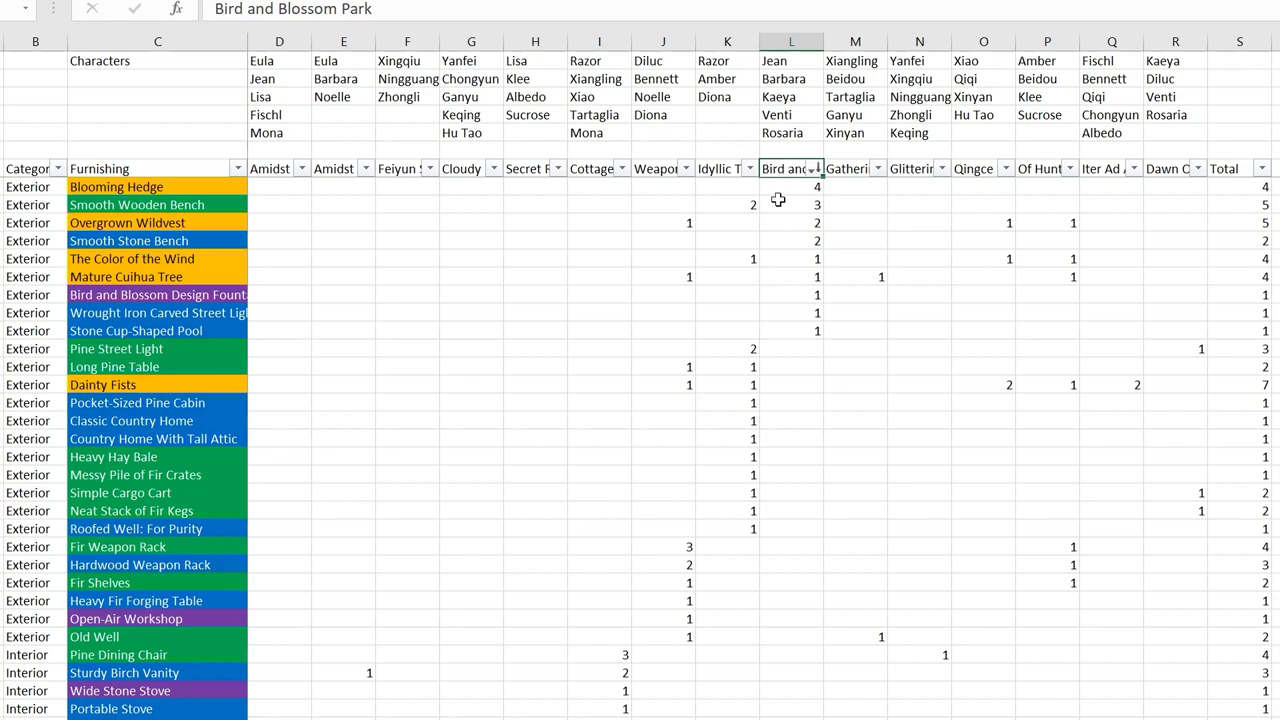
{"action": "left_click", "coordinate": [787, 186]}
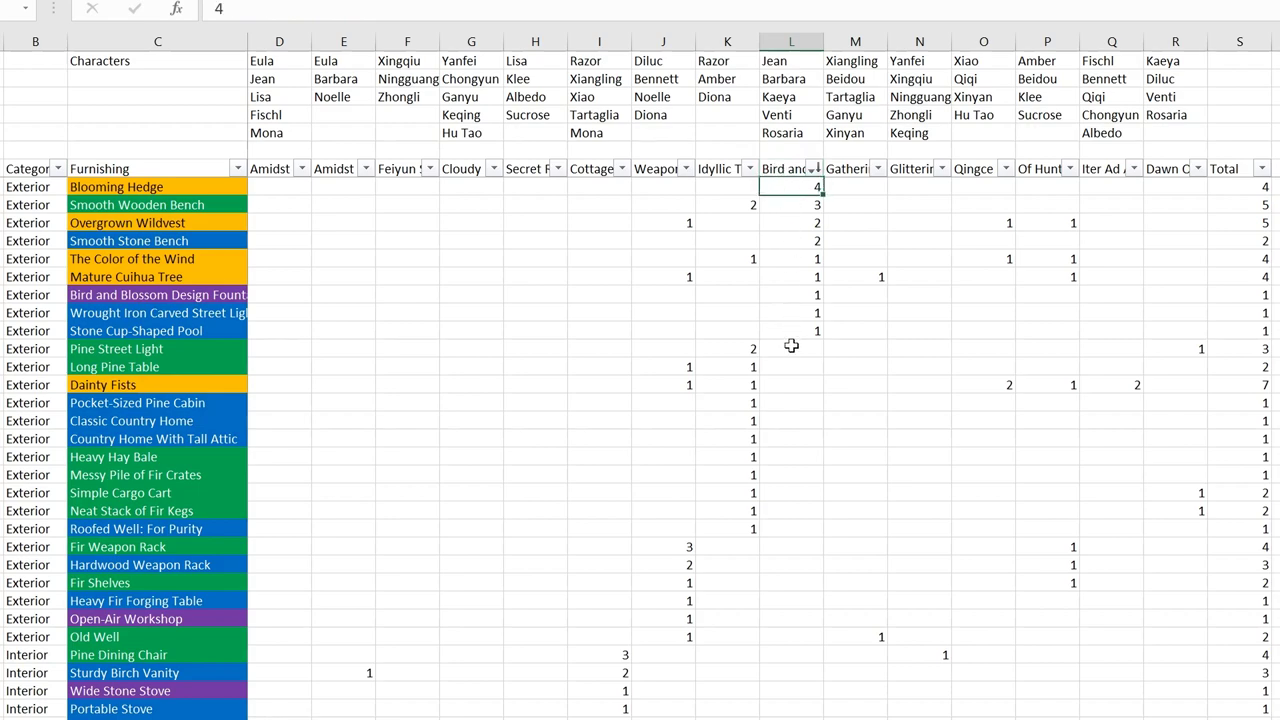
{"action": "left_click", "coordinate": [781, 170]}
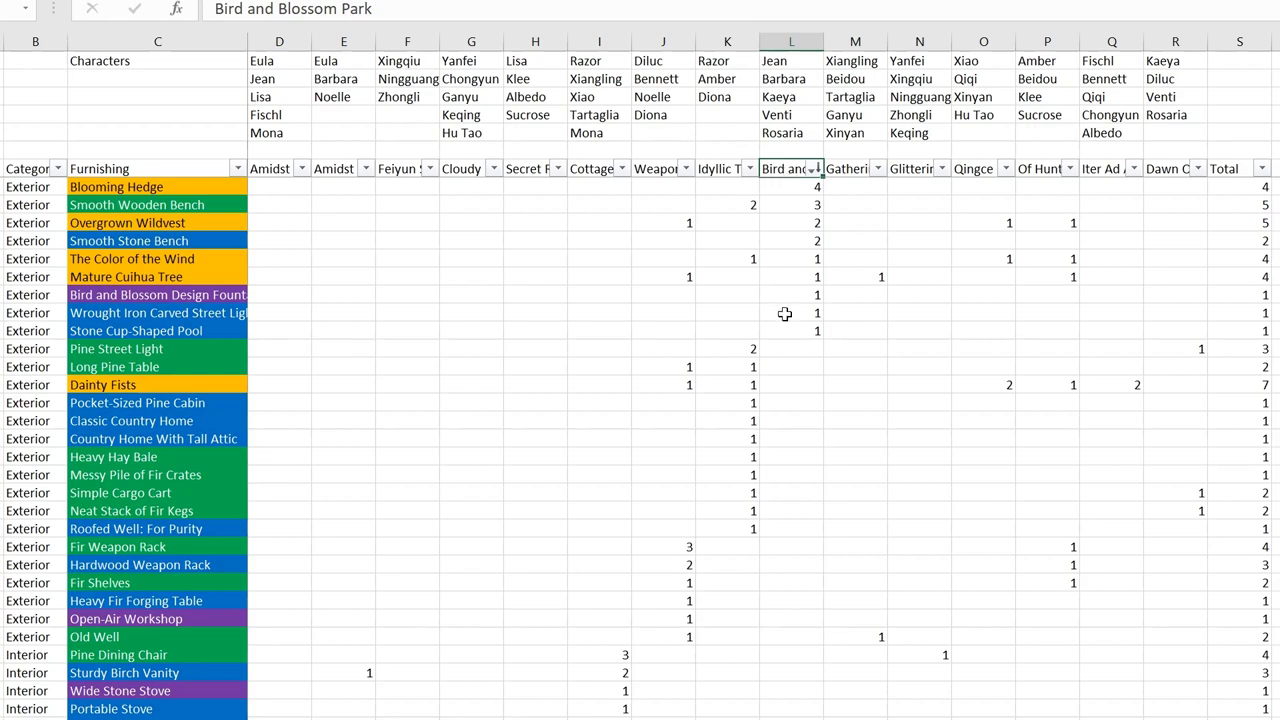
{"action": "key", "text": "Down"}
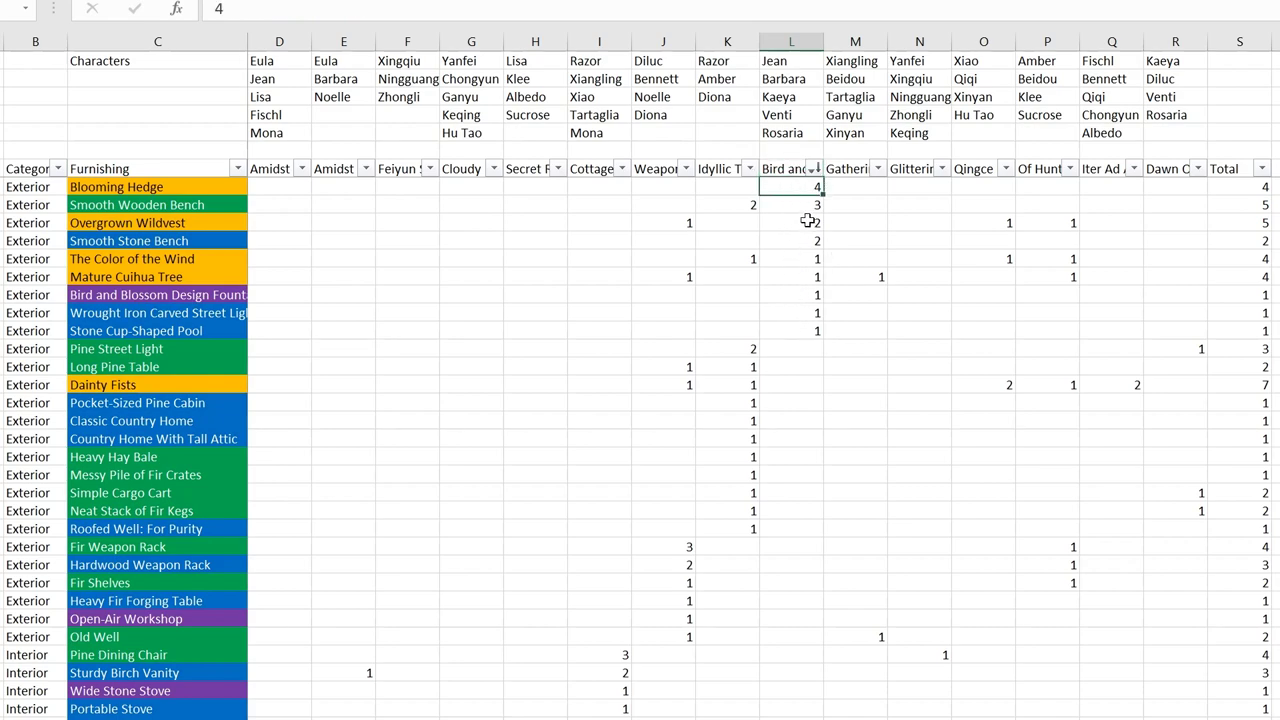
{"action": "left_click", "coordinate": [797, 167]}
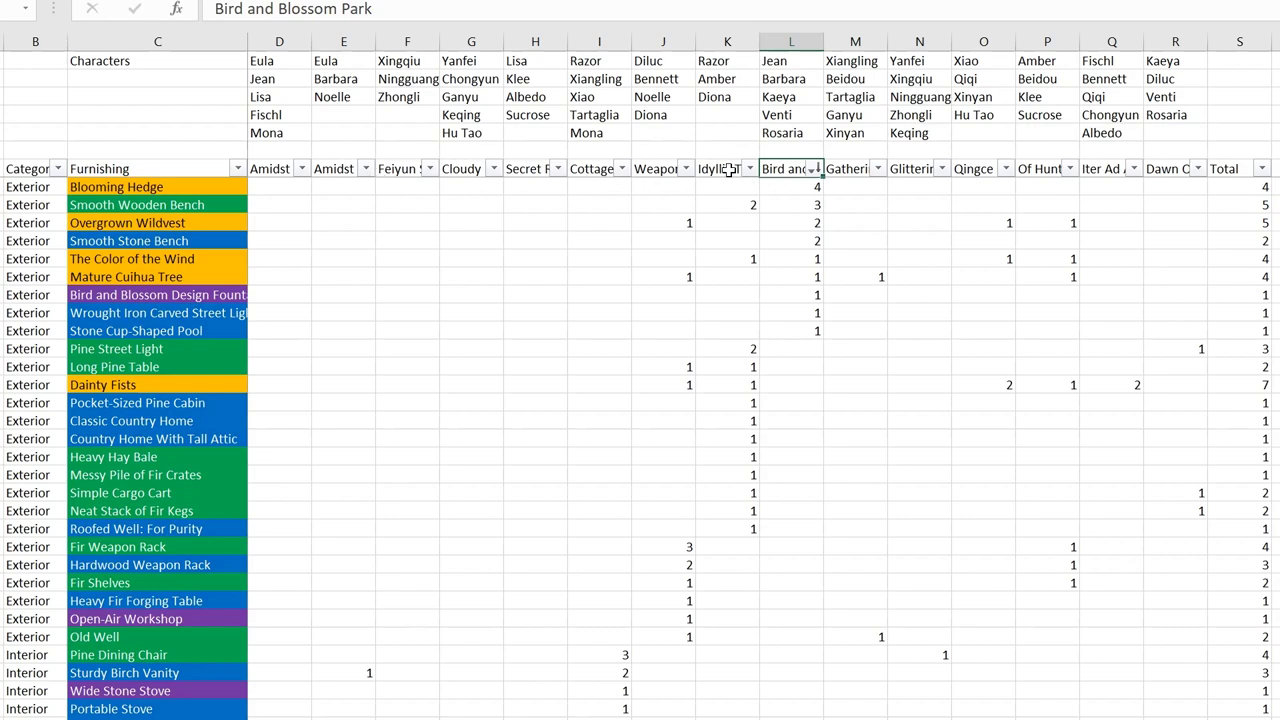
- Sort the furnishings by Gathering of Gourmets from largest to smallest
{"action": "left_click", "coordinate": [848, 170]}
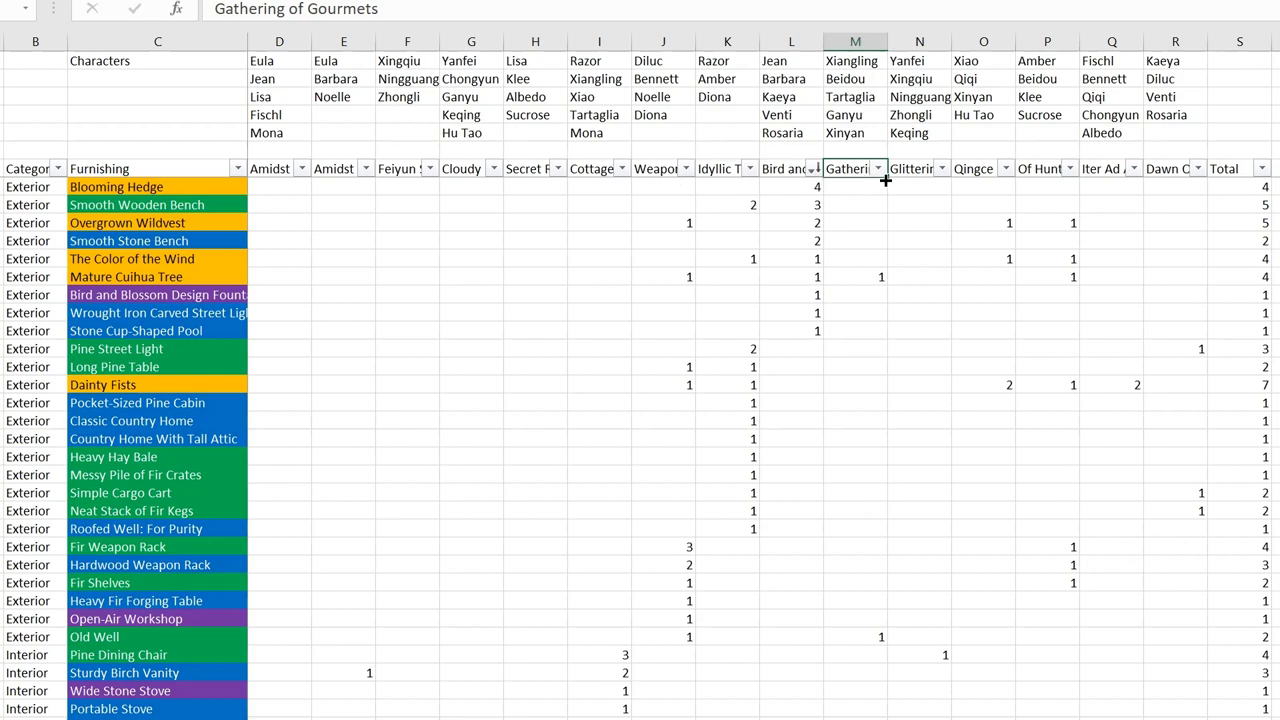
{"action": "left_click", "coordinate": [878, 169]}
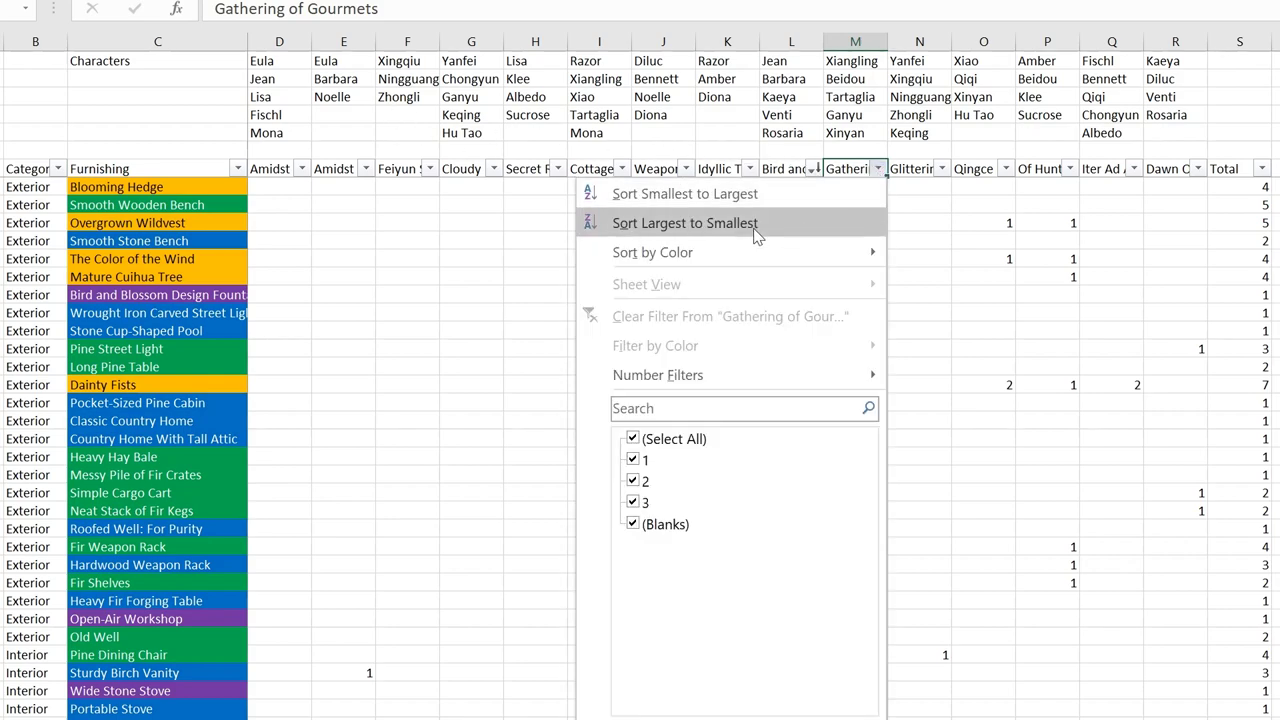
{"action": "left_click", "coordinate": [757, 225]}
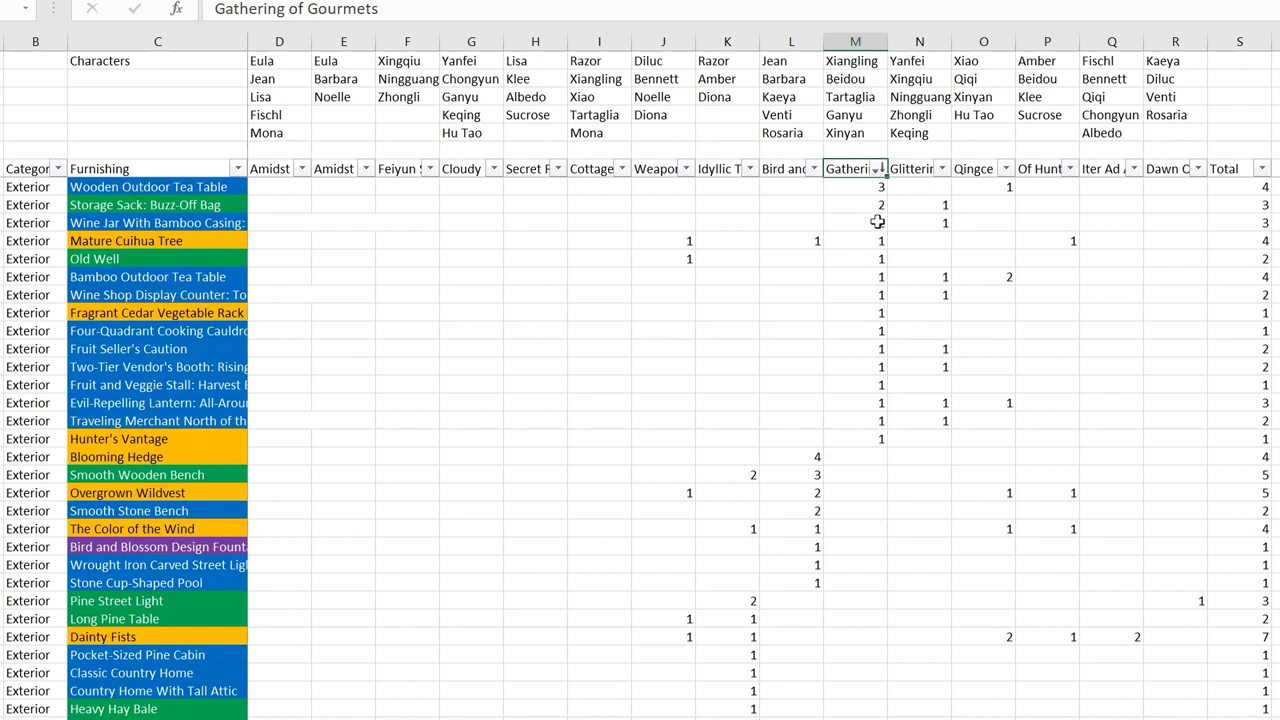
- Select furnishing names between the bamboo wine jar and the Evil-Repelling Lantern to read their full names, including Mature Cuihua Tree
{"action": "left_click", "coordinate": [237, 224]}
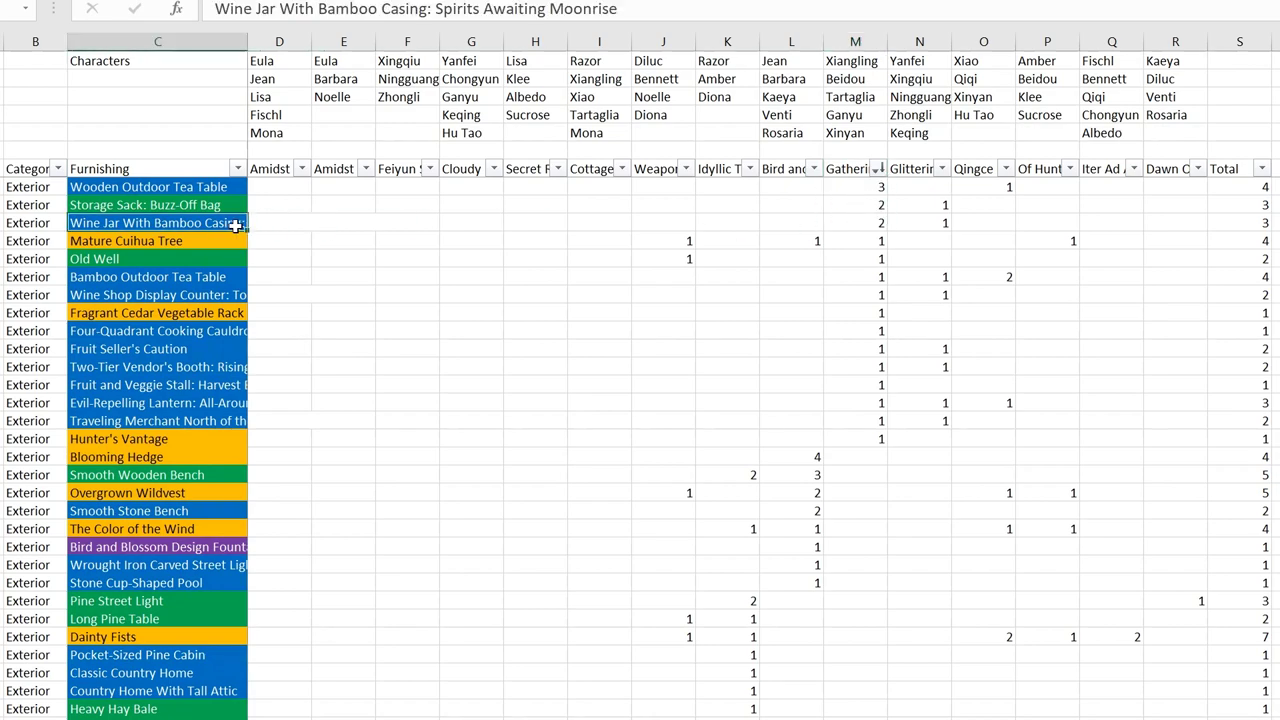
{"action": "left_click", "coordinate": [212, 297]}
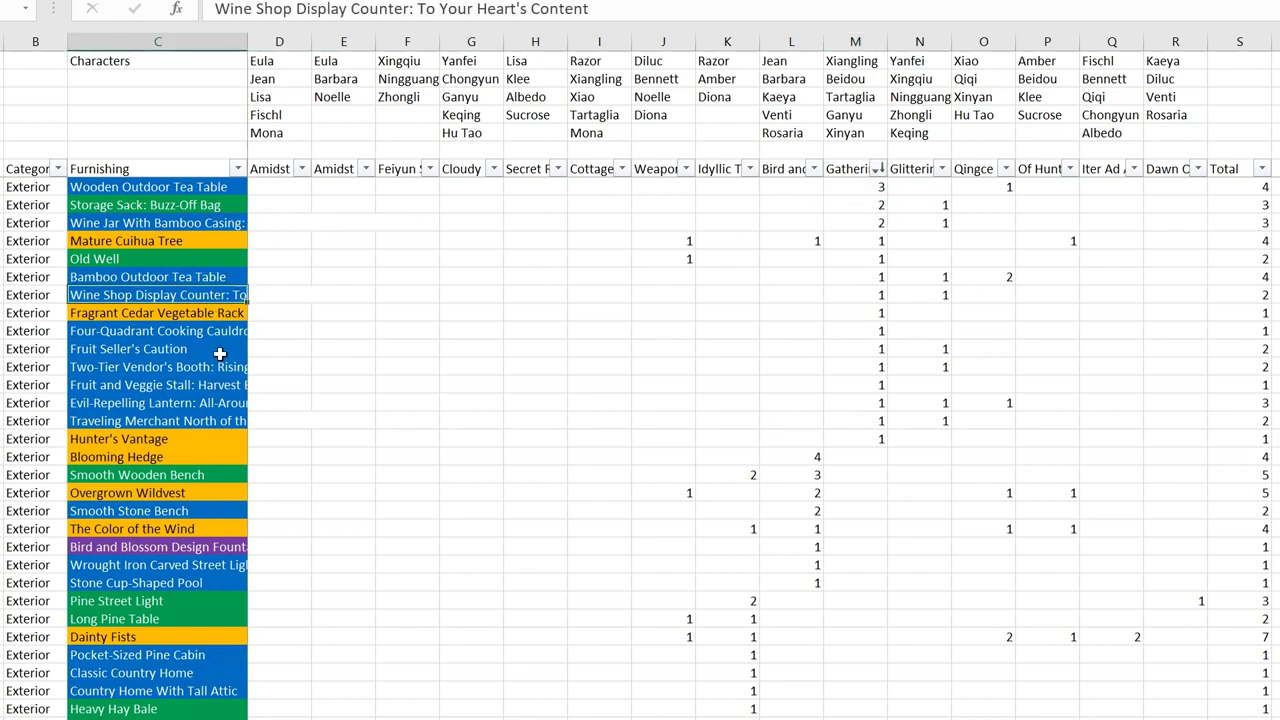
{"action": "left_click", "coordinate": [220, 330]}
{"action": "left_click", "coordinate": [210, 349]}
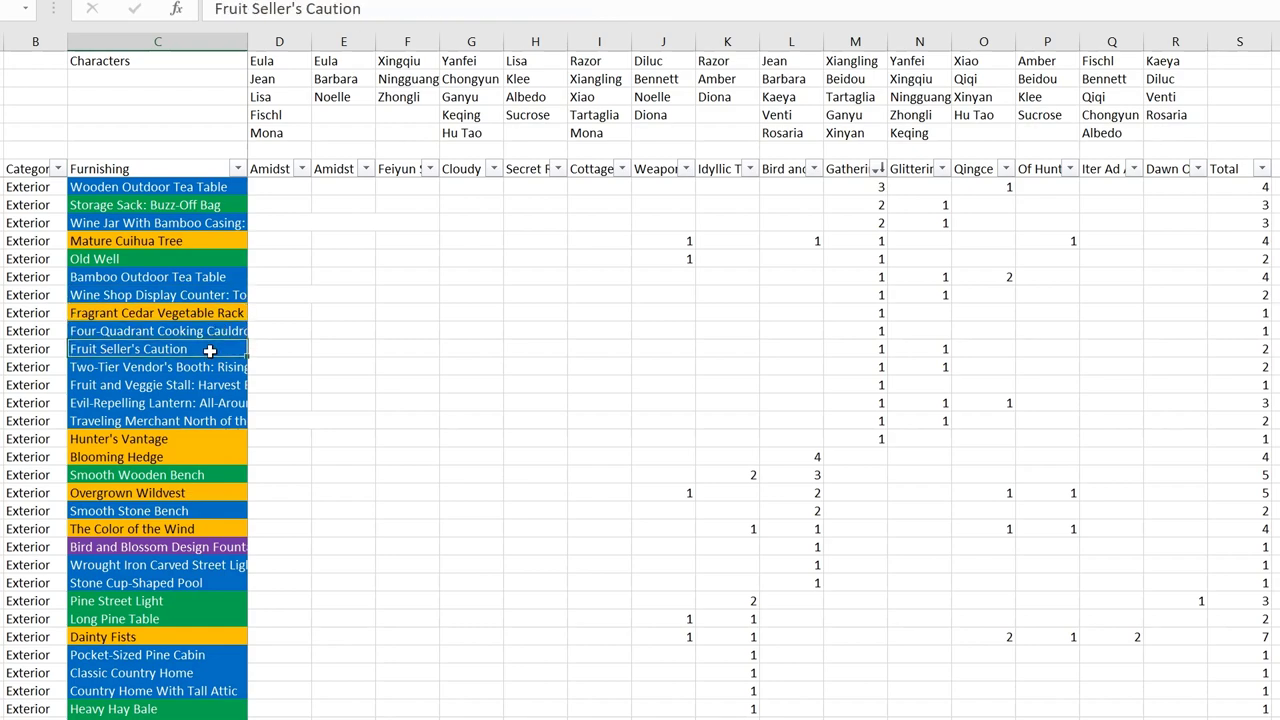
{"action": "left_click", "coordinate": [206, 385]}
{"action": "left_click", "coordinate": [203, 402]}
{"action": "left_click", "coordinate": [182, 236]}
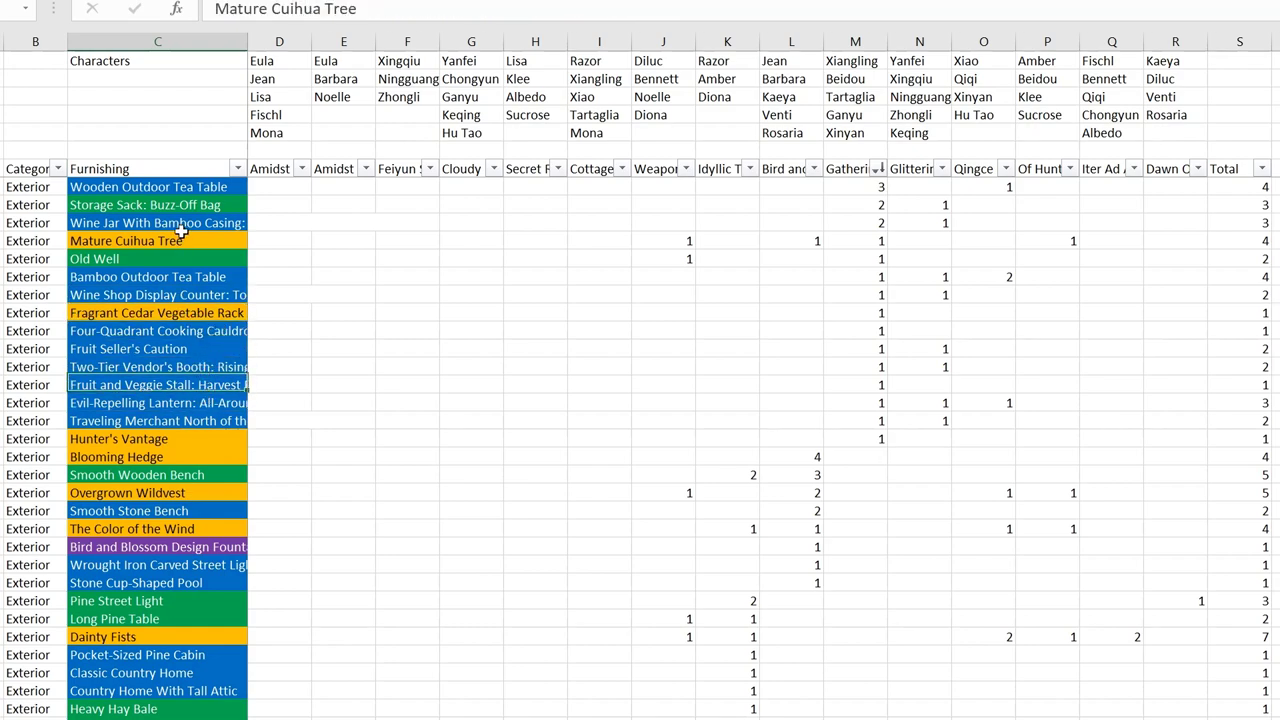
- Select the Gathering of Gourmets companions Beidou and Tartaglia and the set's Storage Sack: Buzz-Off Bag quantity
{"action": "left_click", "coordinate": [858, 202]}
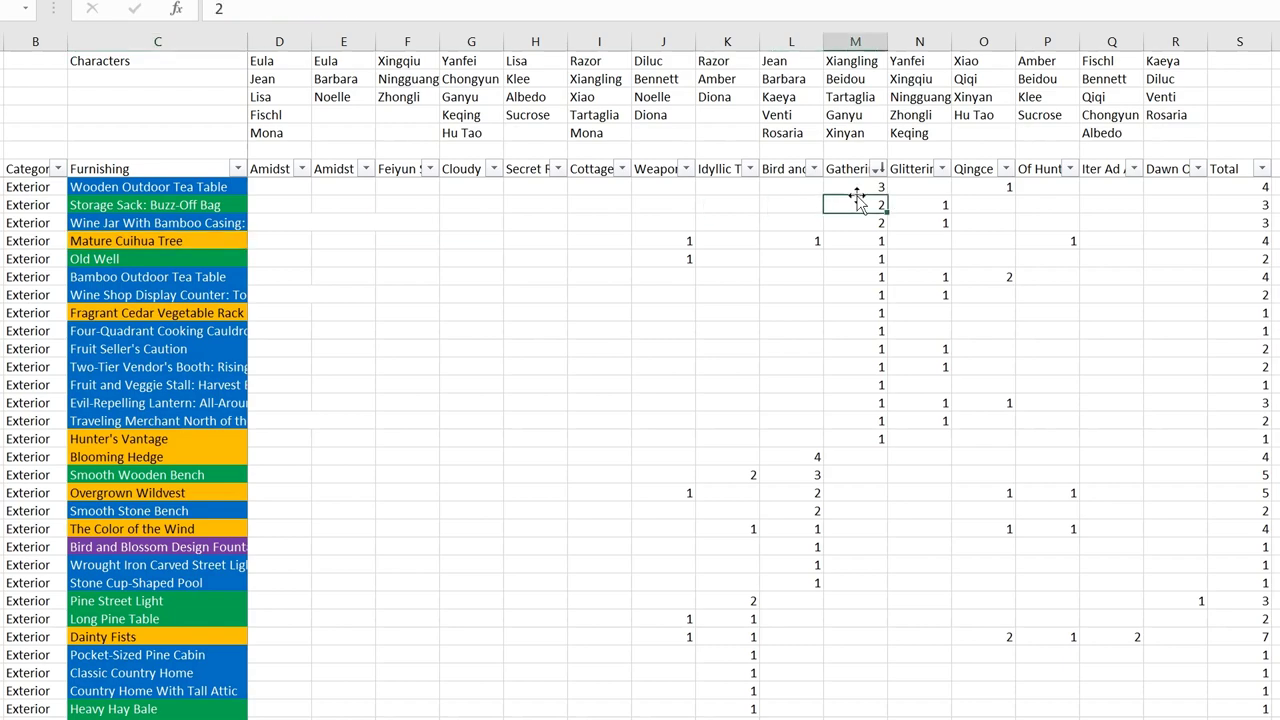
{"action": "left_click", "coordinate": [848, 80]}
{"action": "left_click", "coordinate": [853, 100]}
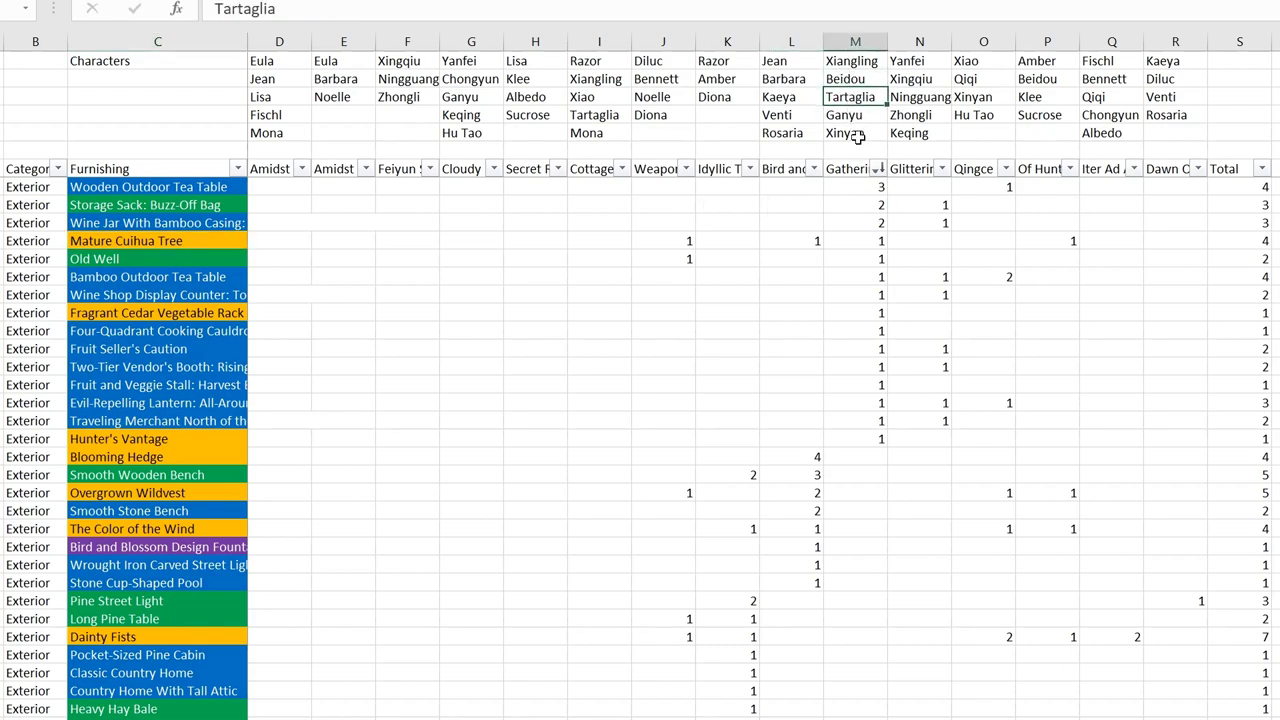
{"action": "left_click", "coordinate": [860, 202]}
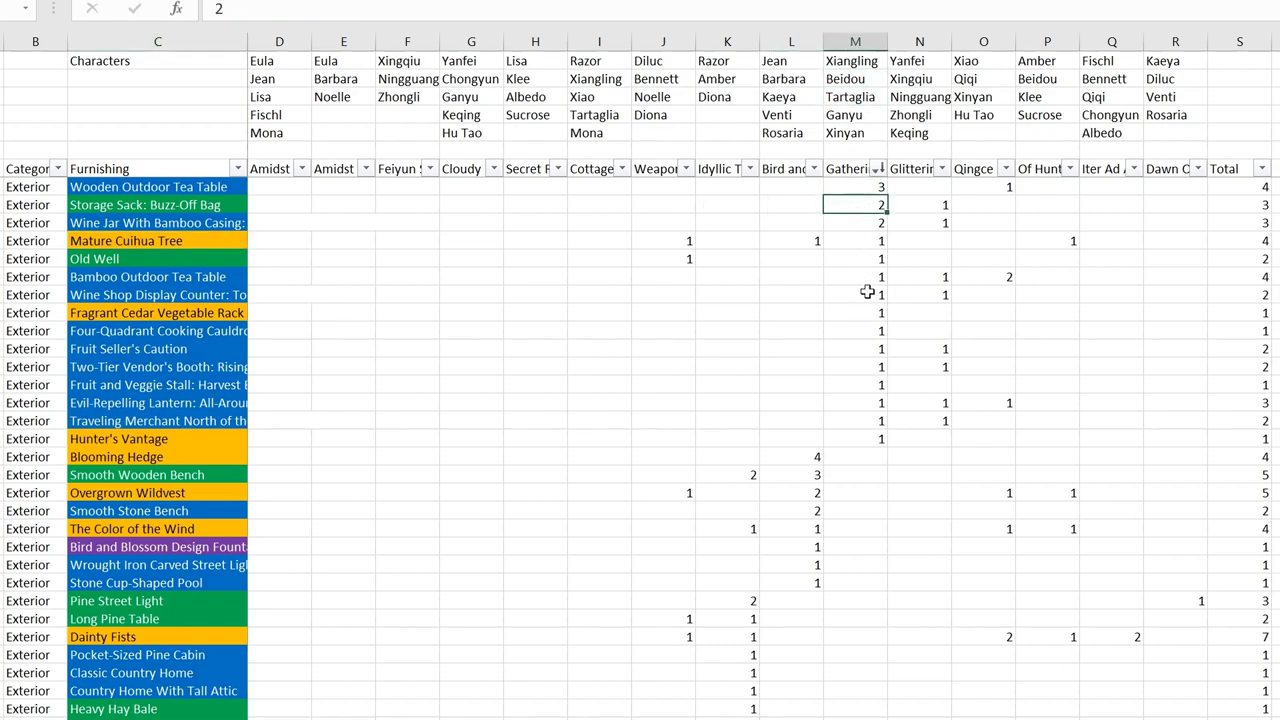
- Select all Gathering of Gourmets quantities from Hunter's Vantage up to Wooden Outdoor Tea Table, then clear the selection
{"action": "left_click", "coordinate": [874, 434]}
{"action": "left_click_drag", "start_coordinate": [874, 434], "coordinate": [866, 188]}
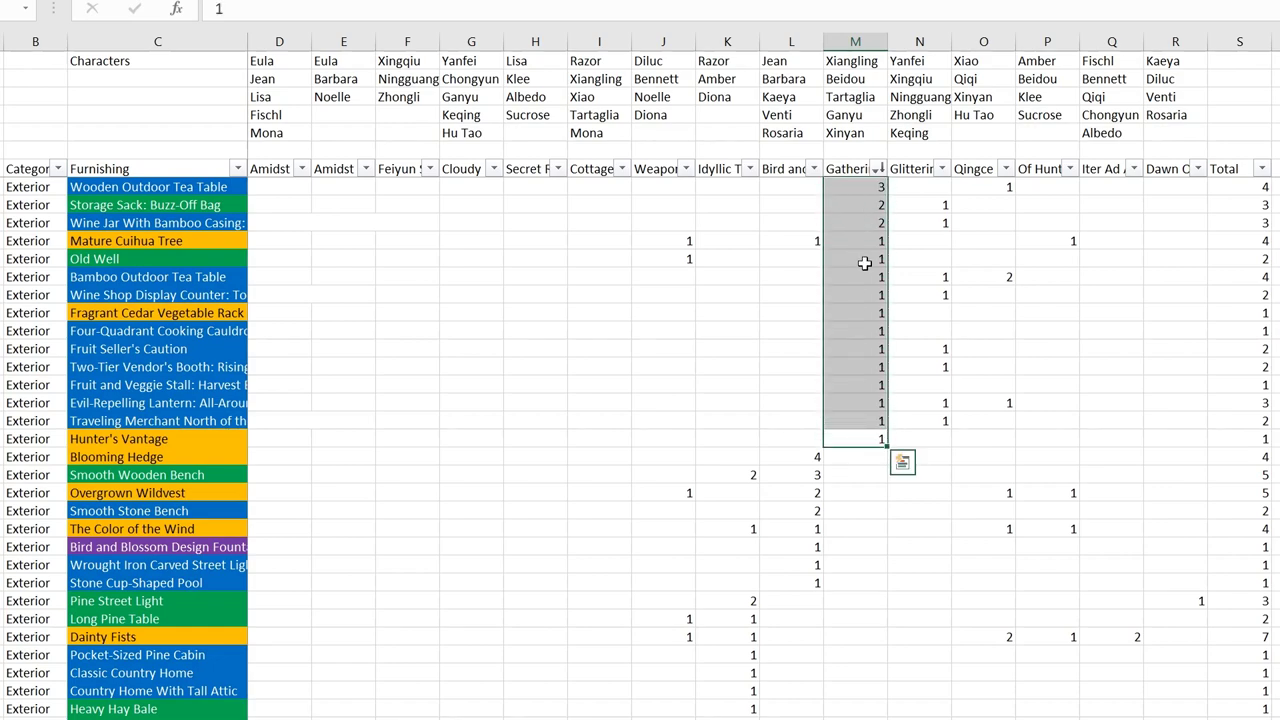
{"action": "left_click", "coordinate": [855, 453]}
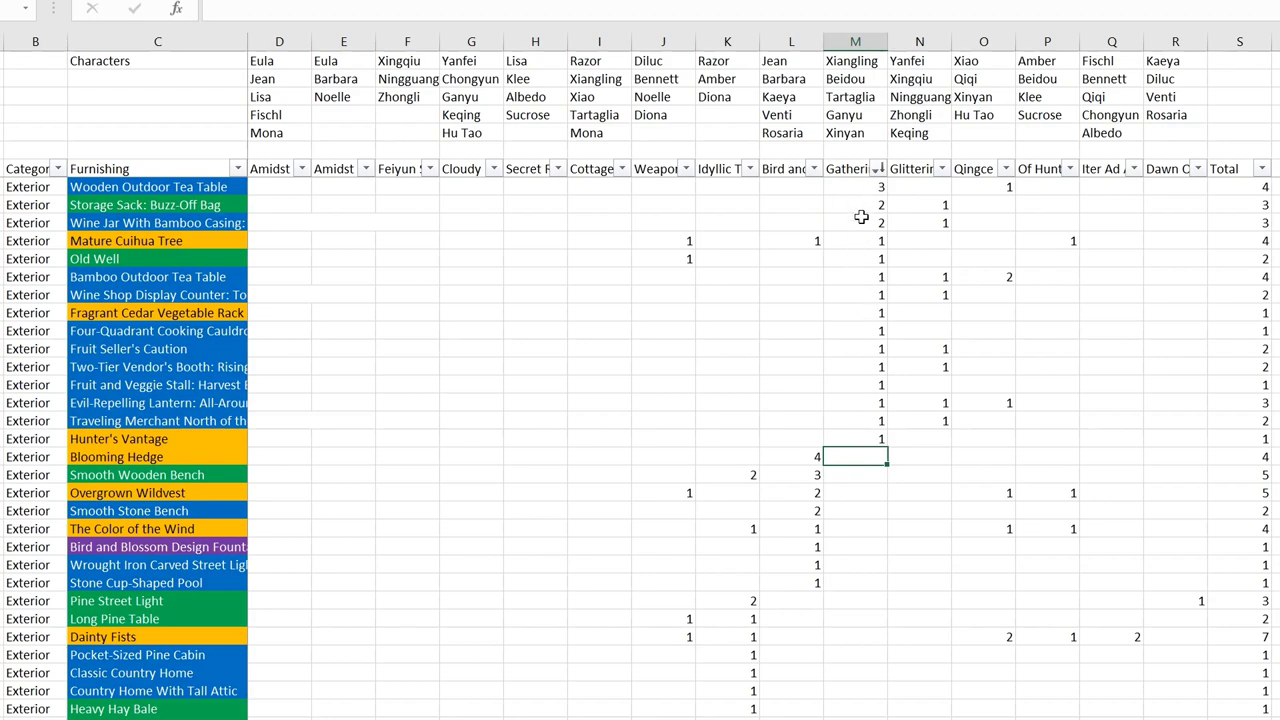
- Select the Gathering of Gourmets quantities between Mature Cuihua Tree and Hunter's Vantage, and the totals from Mature Cuihua Tree to the Traveling Merchant furnishing
{"action": "left_click", "coordinate": [874, 442]}
{"action": "left_click_drag", "start_coordinate": [862, 432], "coordinate": [846, 237]}
{"action": "key", "text": "ctrl+v"}
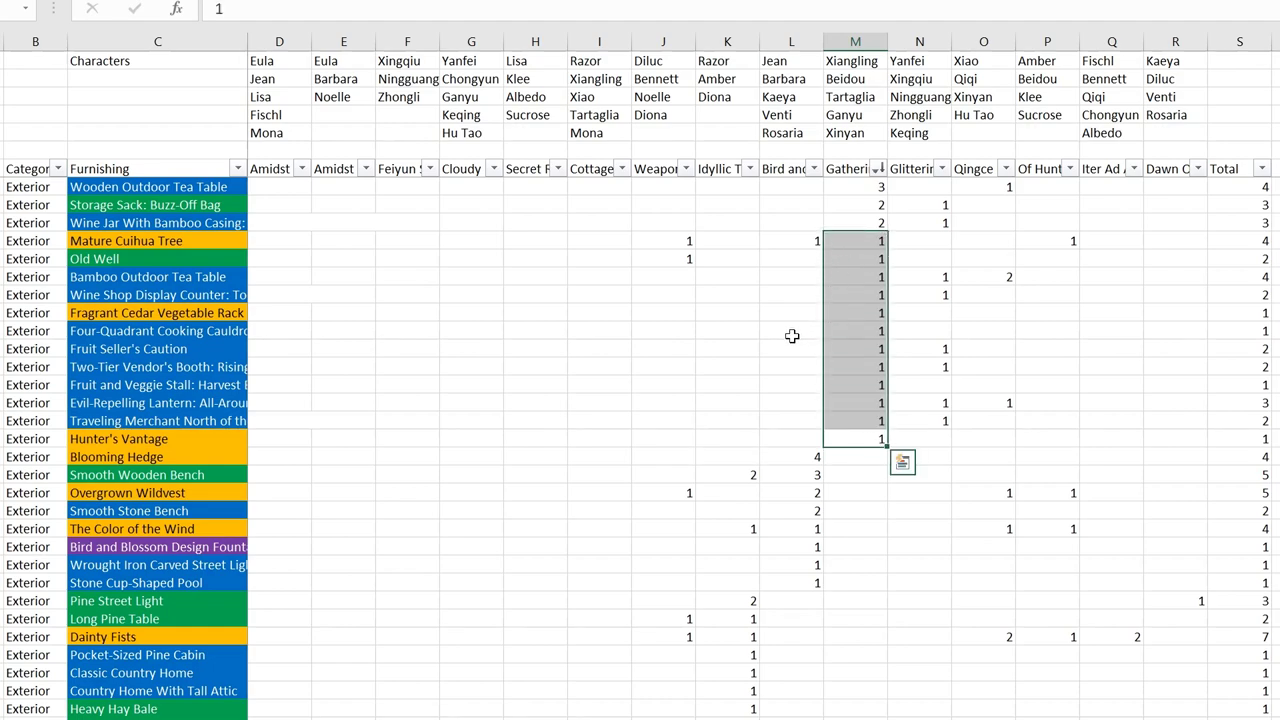
{"action": "left_click", "coordinate": [860, 245]}
{"action": "left_click_drag", "start_coordinate": [1238, 242], "coordinate": [1231, 420]}
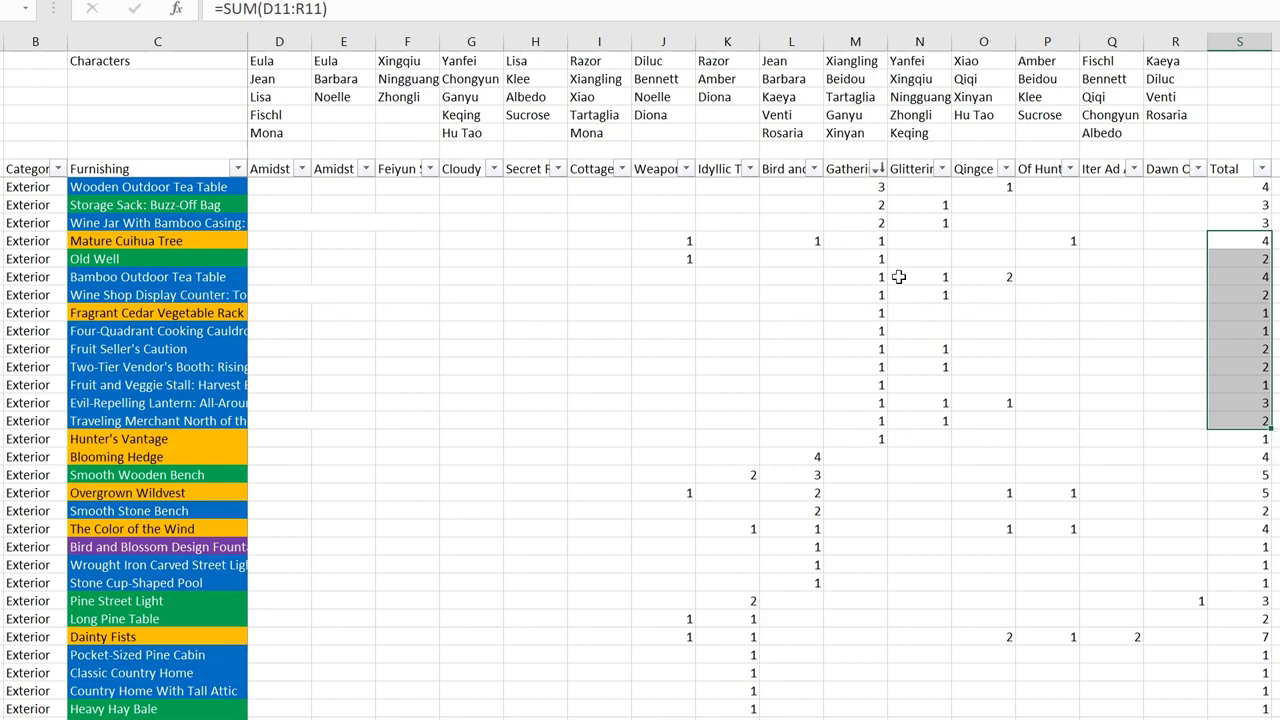
- Select the Bamboo Outdoor Tea Table quantities from Gathering of Gourmets through Qingce Cloud Residence, then the Gathering of Gourmets heading
{"action": "left_click_drag", "start_coordinate": [878, 279], "coordinate": [1000, 277]}
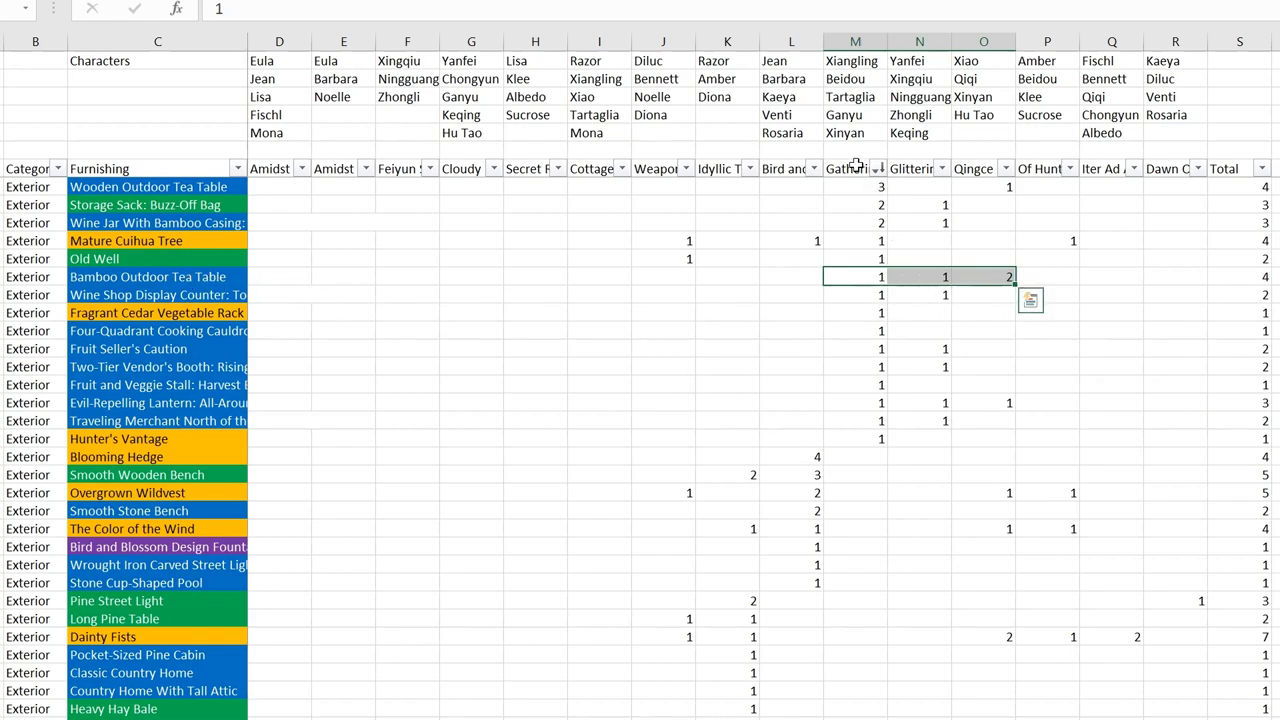
{"action": "key", "text": "shift+Left"}
{"action": "left_click", "coordinate": [864, 283]}
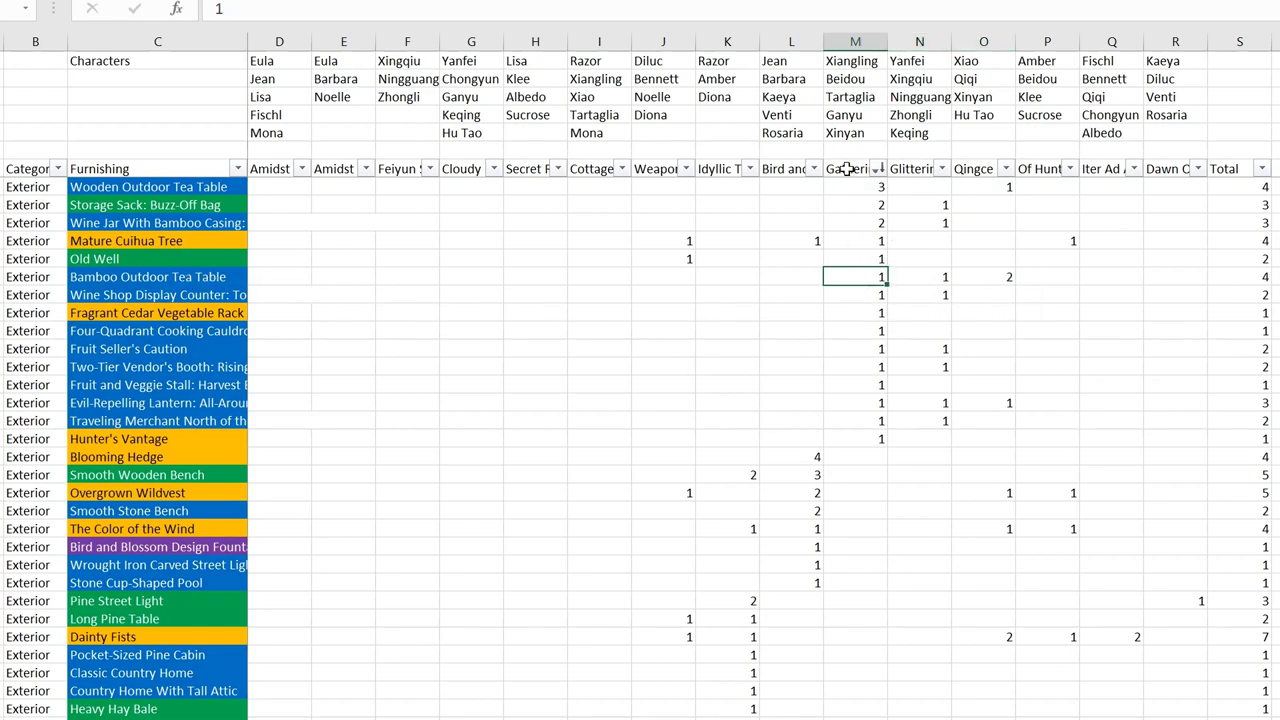
{"action": "left_click", "coordinate": [848, 172]}
- Sort the furnishings by Glittering Street from largest to smallest and select the set's Storage Sack: Buzz-Off Bag quantity
{"action": "left_click", "coordinate": [916, 168]}
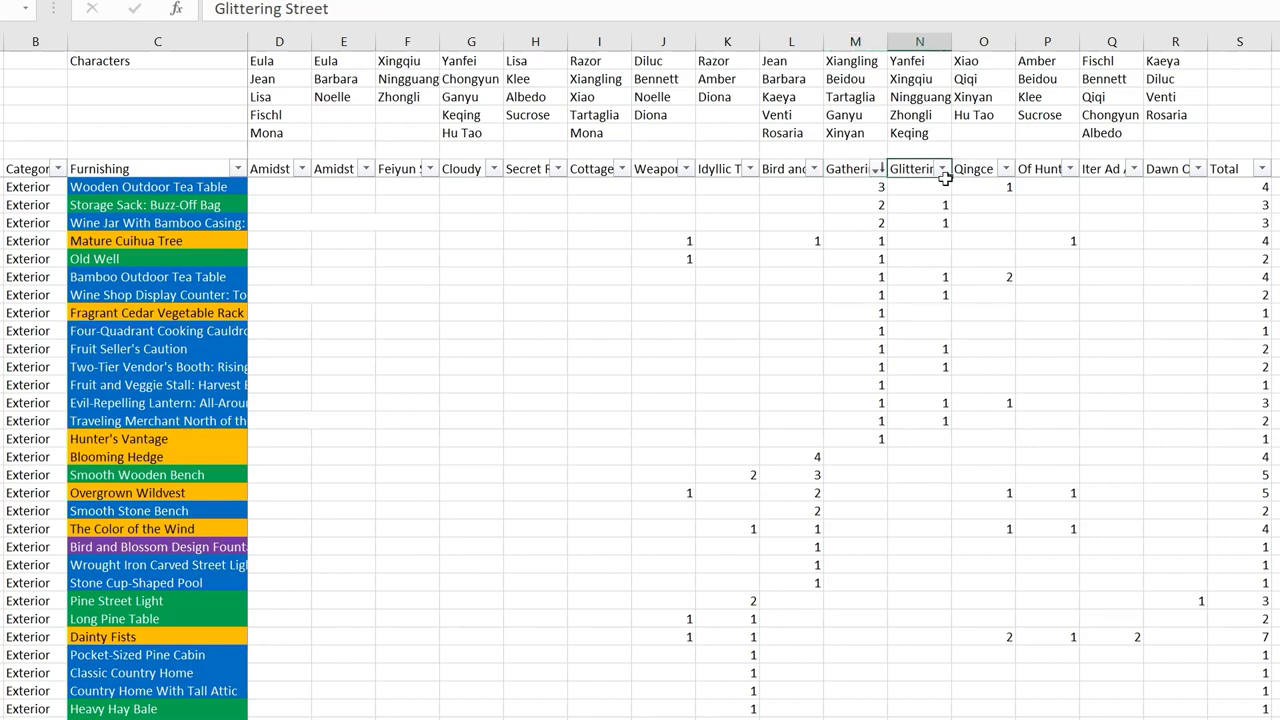
{"action": "left_click", "coordinate": [942, 169]}
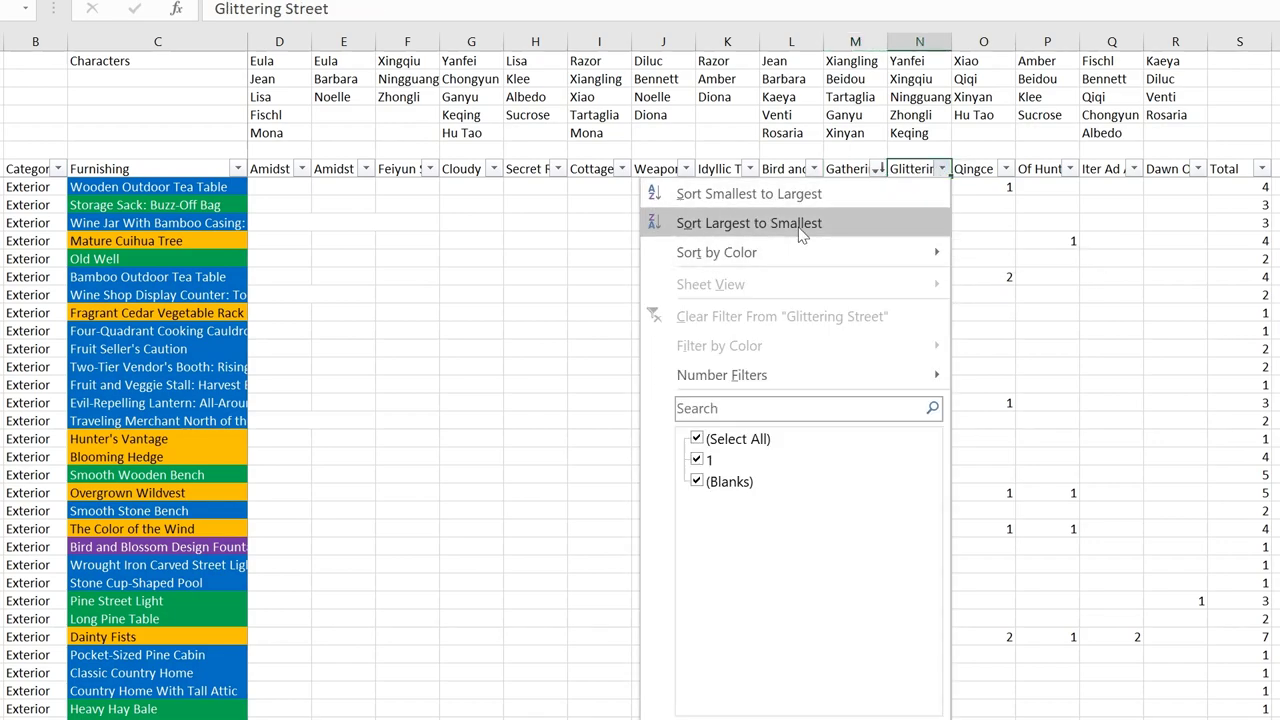
{"action": "left_click", "coordinate": [800, 232]}
{"action": "left_click", "coordinate": [940, 192]}
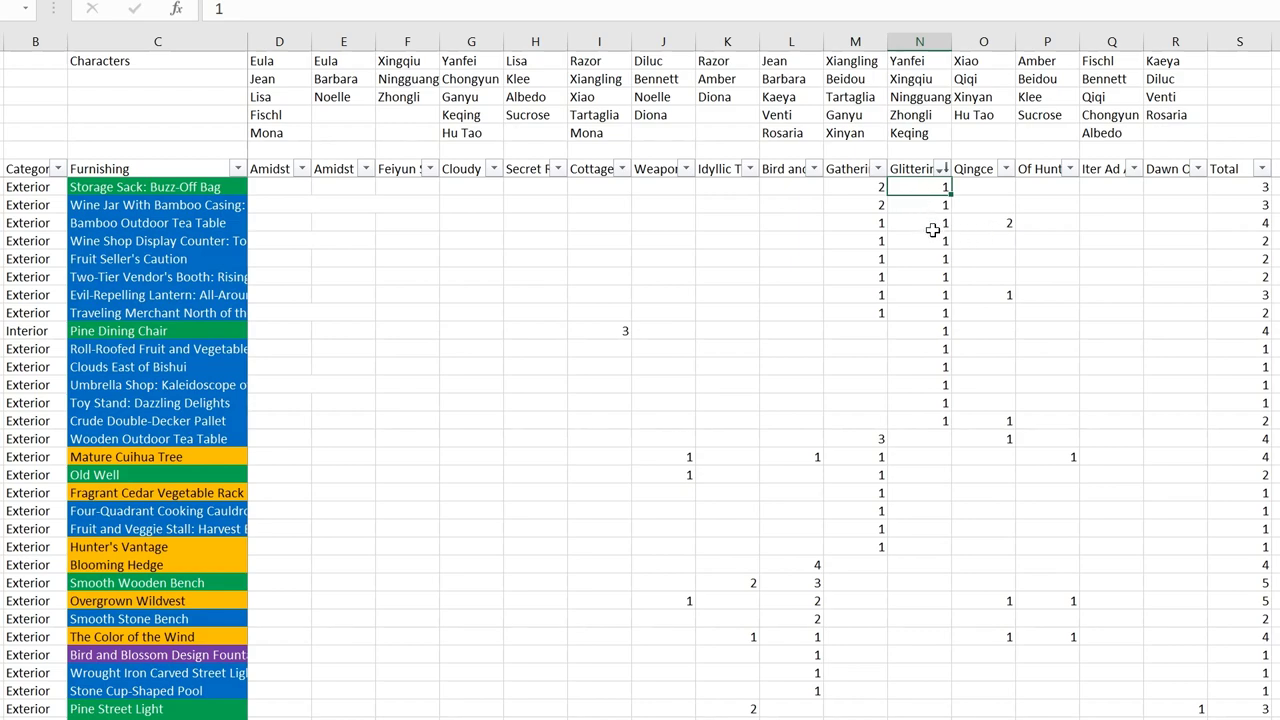
- Select all Glittering Street quantities from Crude Double-Decker Pallet up to Storage Sack: Buzz-Off Bag, then check the neighbouring Qingce Cloud Residence cells
{"action": "left_click_drag", "start_coordinate": [932, 423], "coordinate": [921, 186]}
{"action": "left_click", "coordinate": [986, 238]}
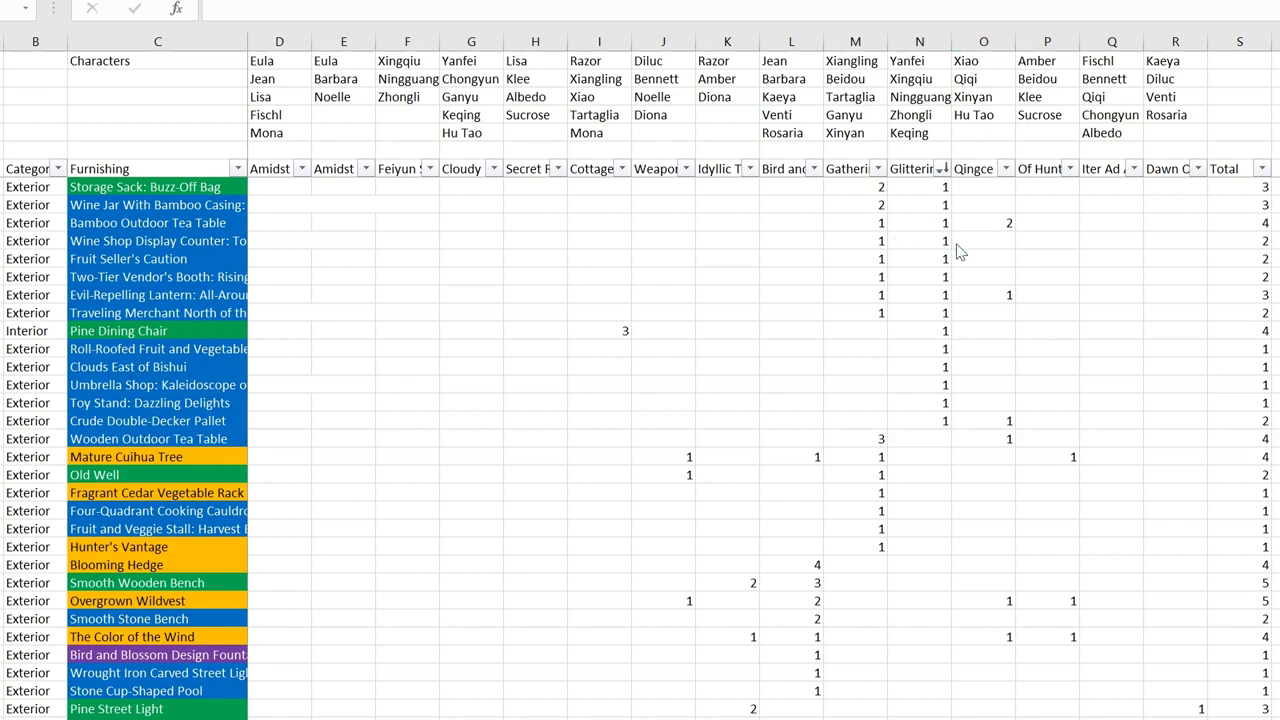
{"action": "left_click", "coordinate": [968, 240]}
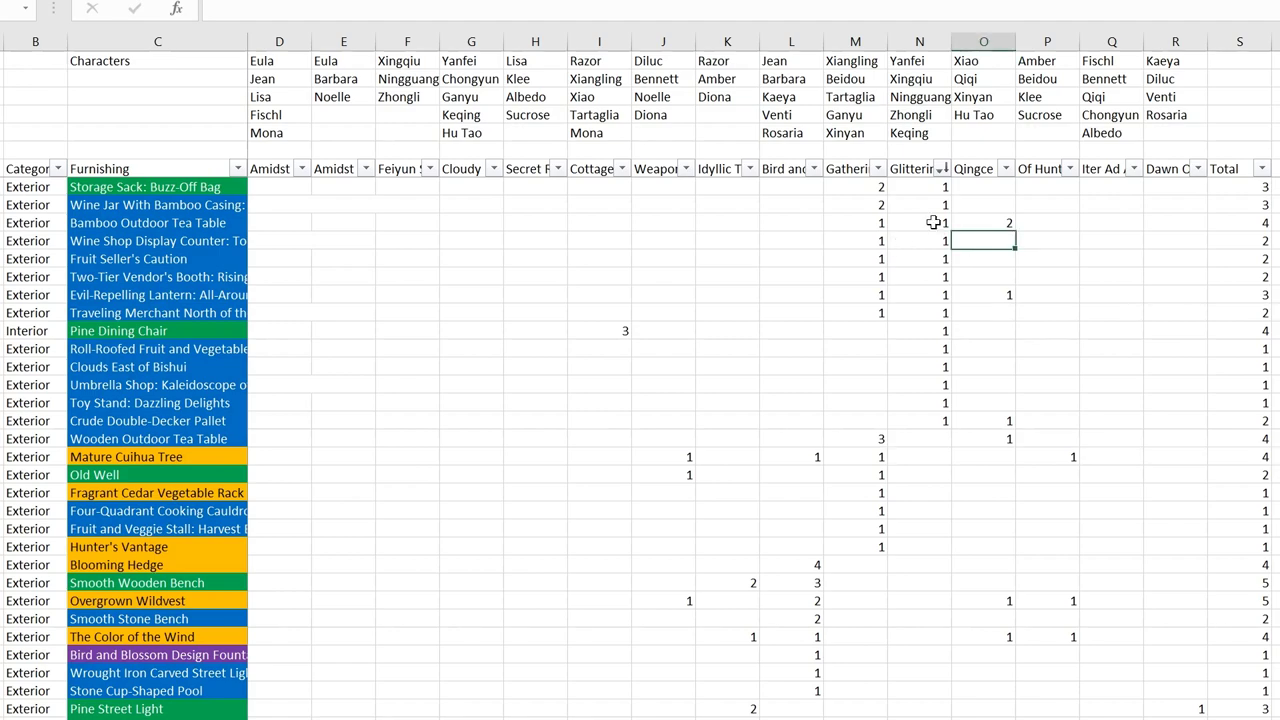
{"action": "left_click", "coordinate": [928, 290], "text": "shift"}
{"action": "left_click", "coordinate": [923, 232], "text": "shift"}
{"action": "left_click", "coordinate": [934, 255], "text": "shift"}
{"action": "left_click", "coordinate": [980, 246]}
{"action": "left_click", "coordinate": [980, 269], "text": "shift"}
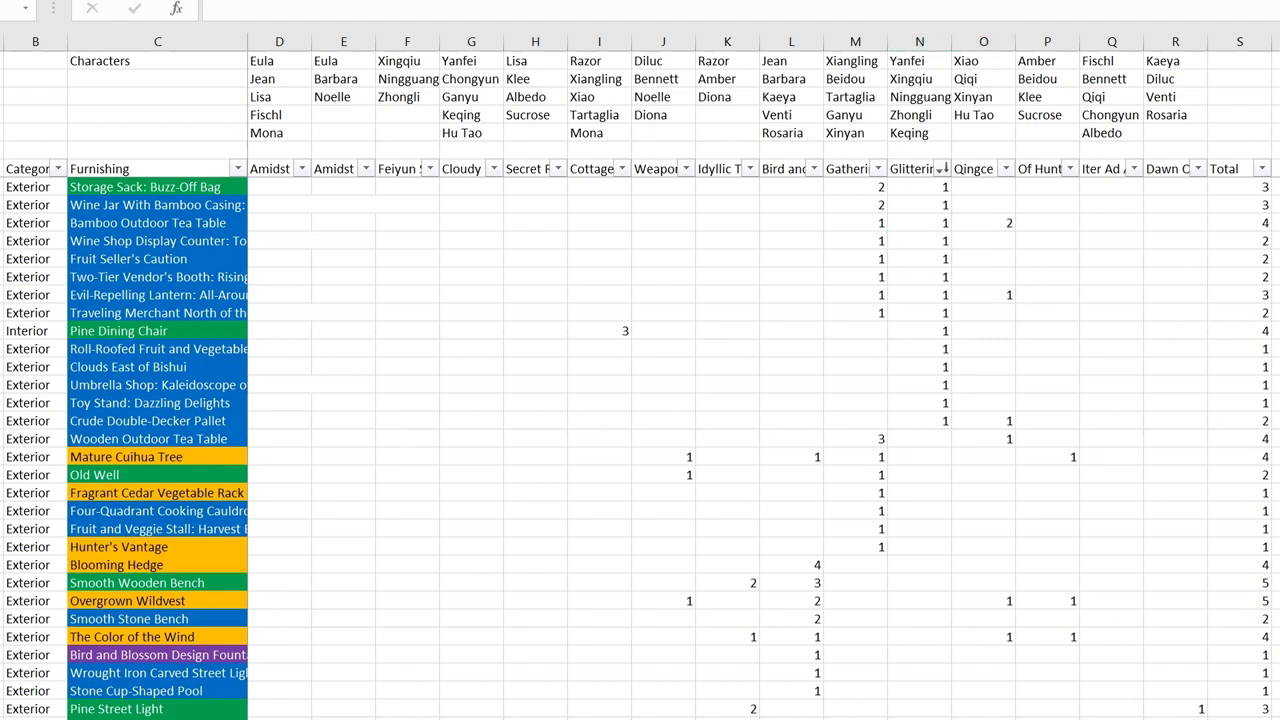
{"action": "left_click", "coordinate": [968, 246]}
{"action": "left_click", "coordinate": [975, 292]}
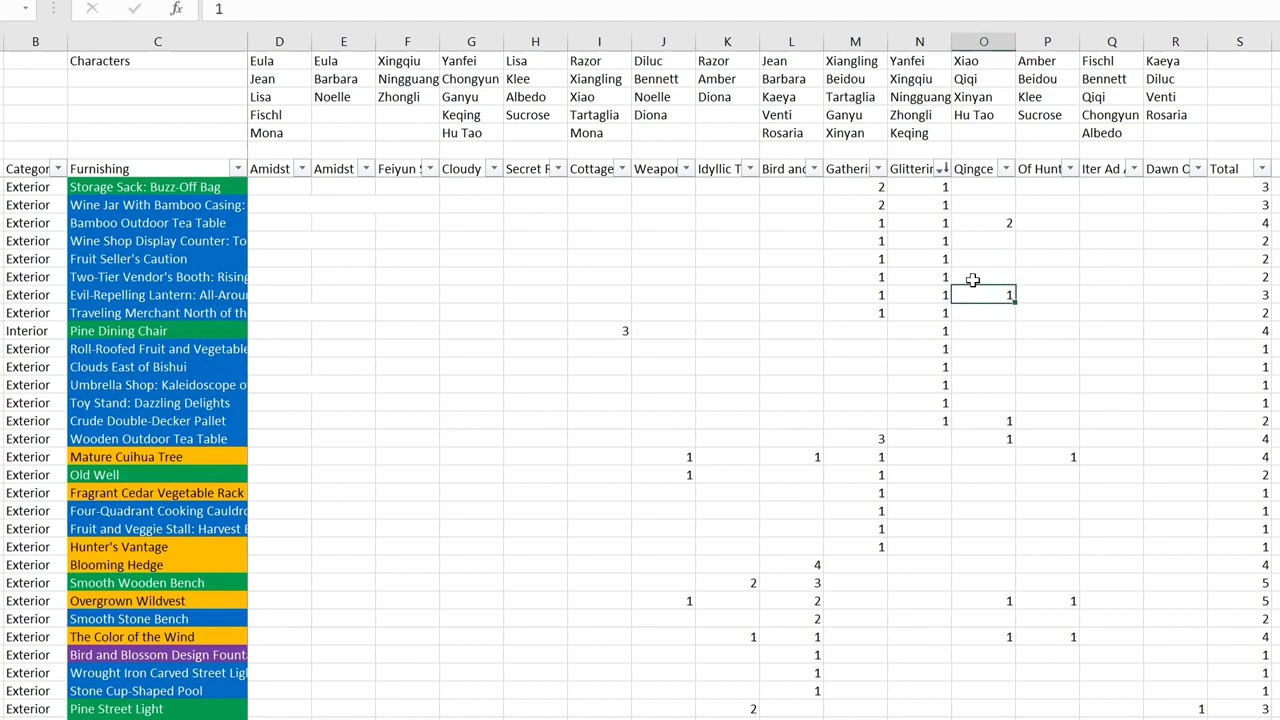
- Select the Glittering Street heading and its companions from Yanfei to Keqing, then clear the selection
{"action": "left_click", "coordinate": [914, 172]}
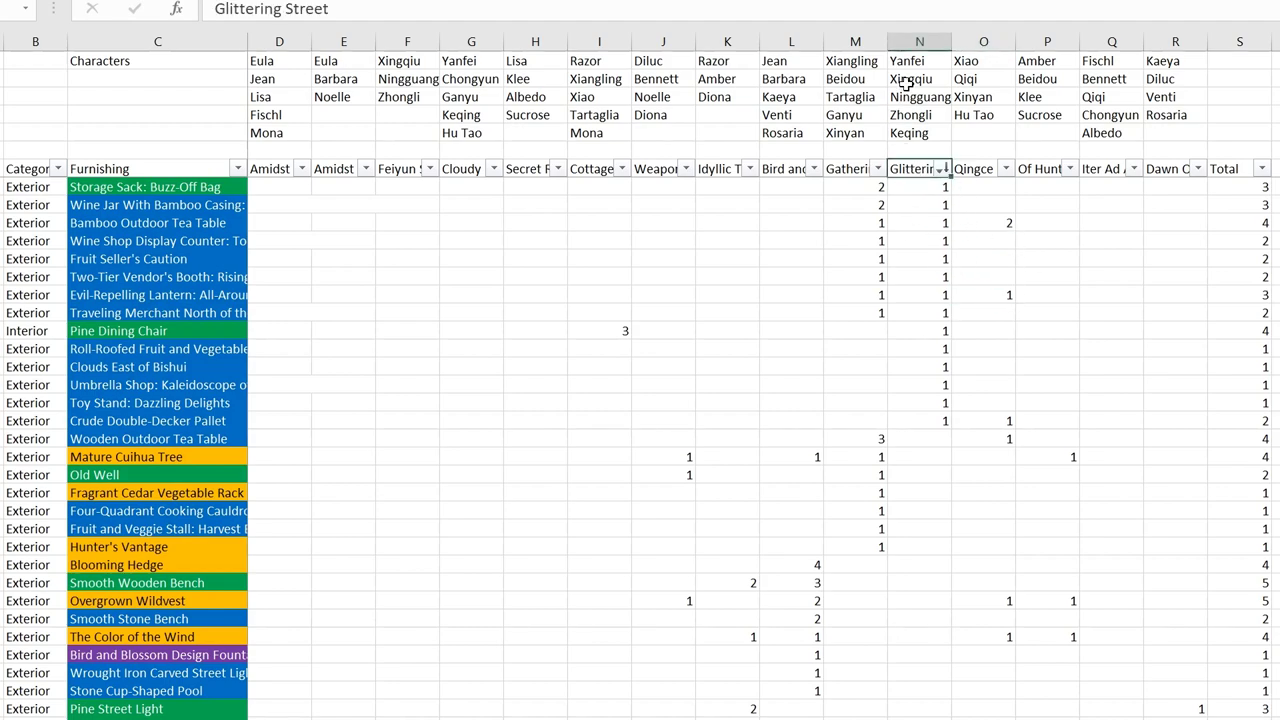
{"action": "left_click_drag", "start_coordinate": [908, 64], "coordinate": [912, 132]}
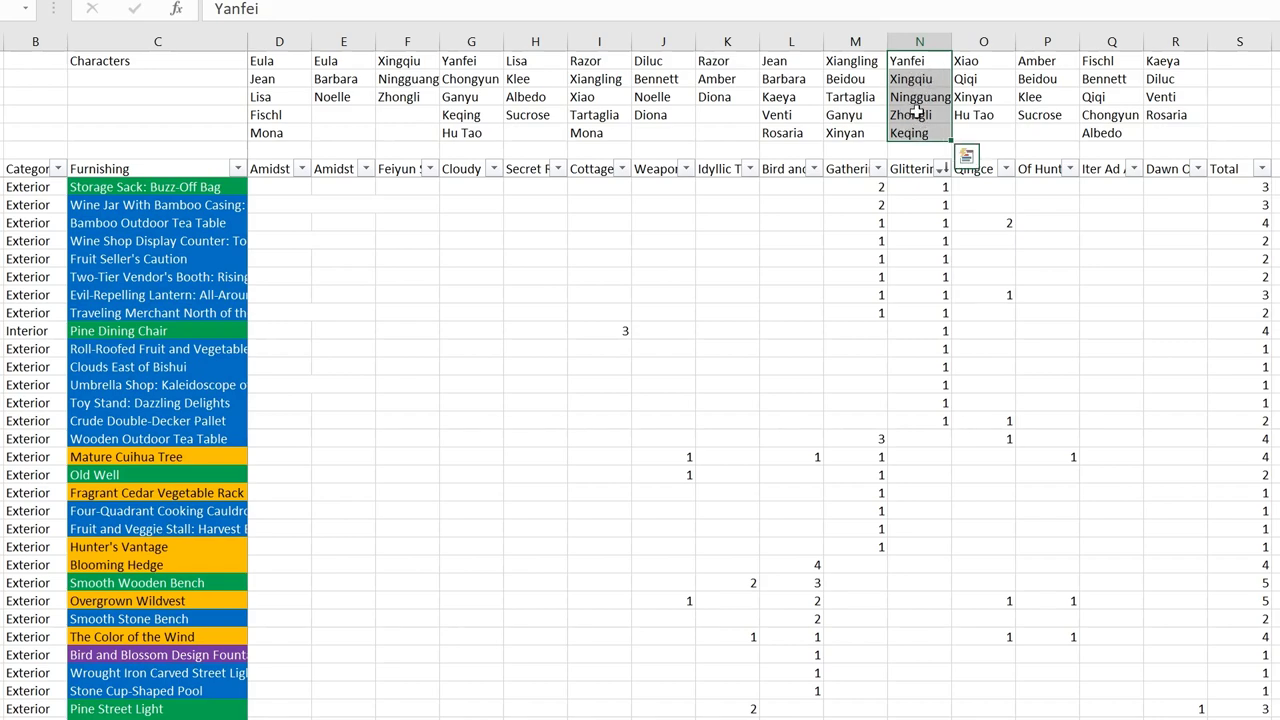
{"action": "left_click", "coordinate": [914, 275]}
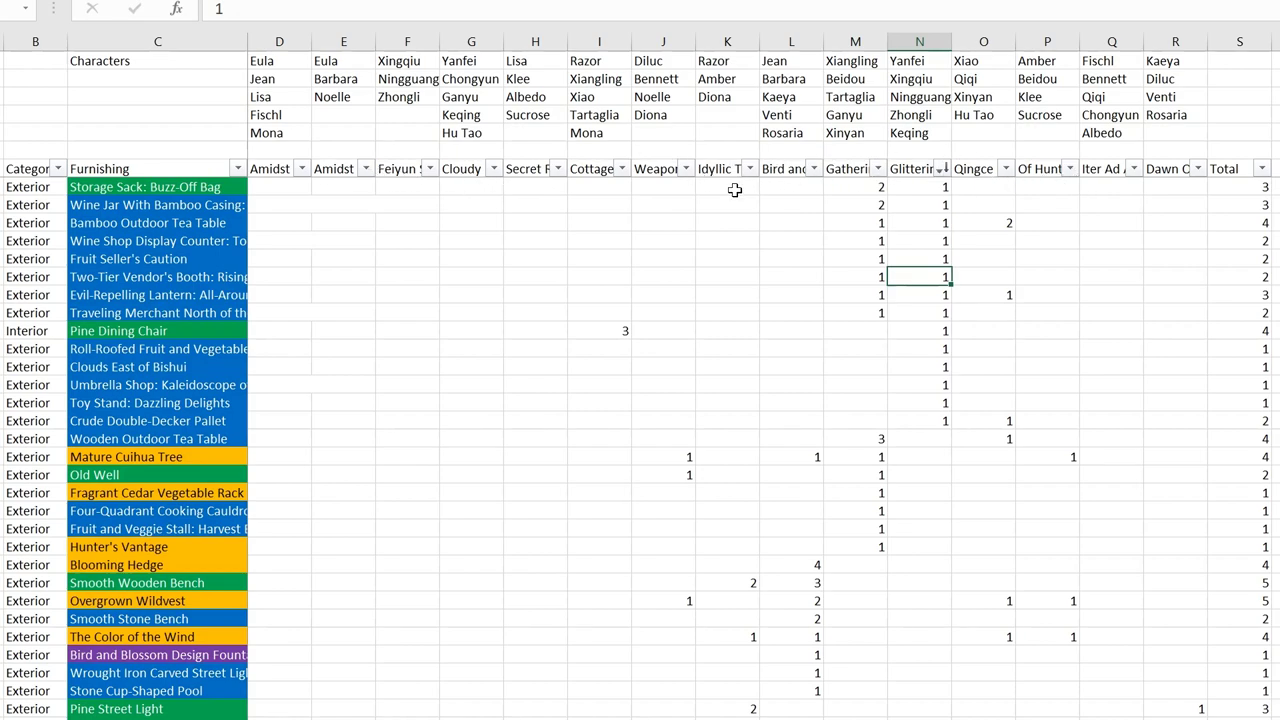
- Select the Qingce Cloud Residence heading to read its full name, then its companions Qiqi and Hu Tao
{"action": "left_click", "coordinate": [963, 170]}
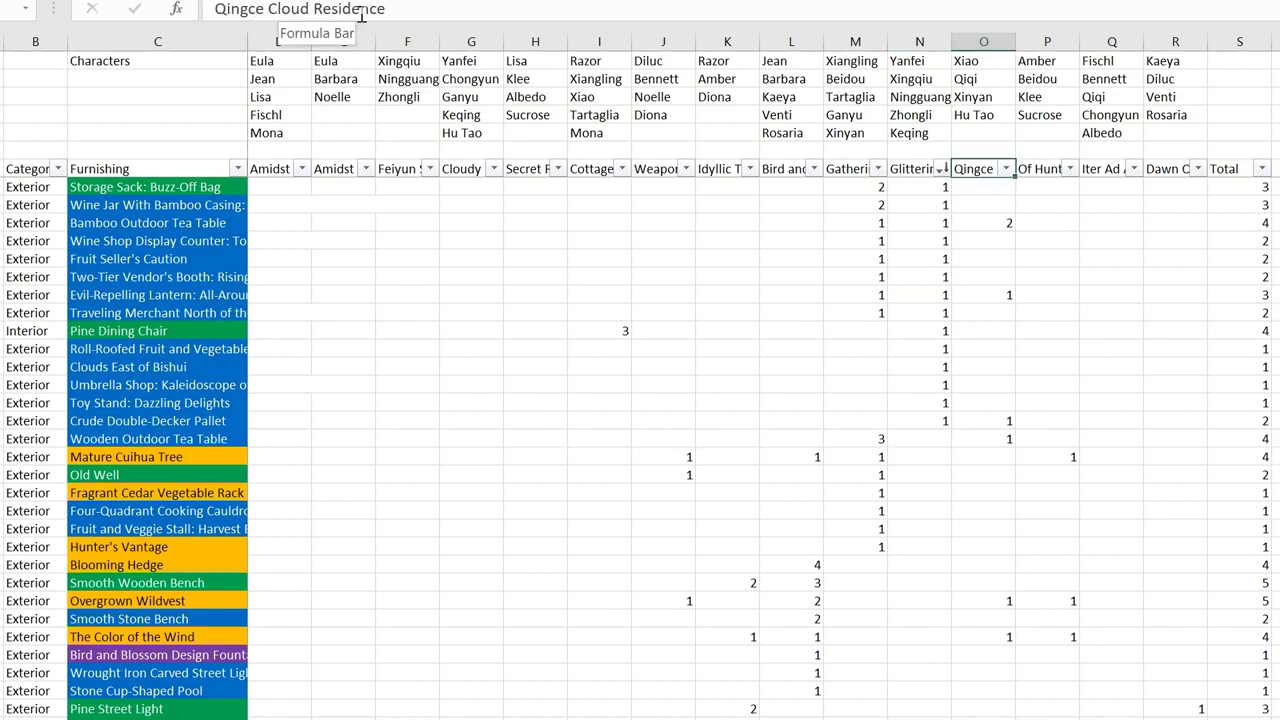
{"action": "left_click", "coordinate": [993, 84]}
{"action": "left_click", "coordinate": [985, 115]}
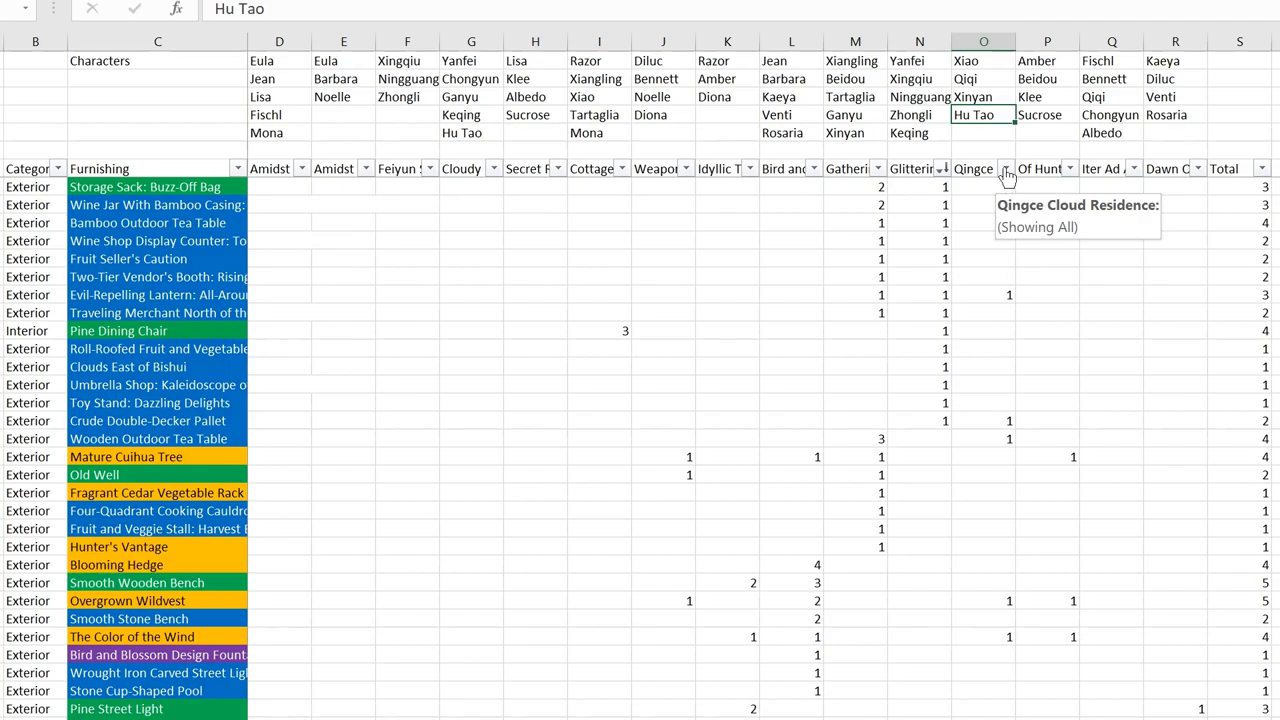
- Sort the furnishings by Qingce Cloud Residence from largest to smallest and select the set's Sturdy Pine Fence quantity
{"action": "left_click", "coordinate": [1005, 170]}
{"action": "key", "text": "Escape"}
{"action": "left_click", "coordinate": [962, 188]}
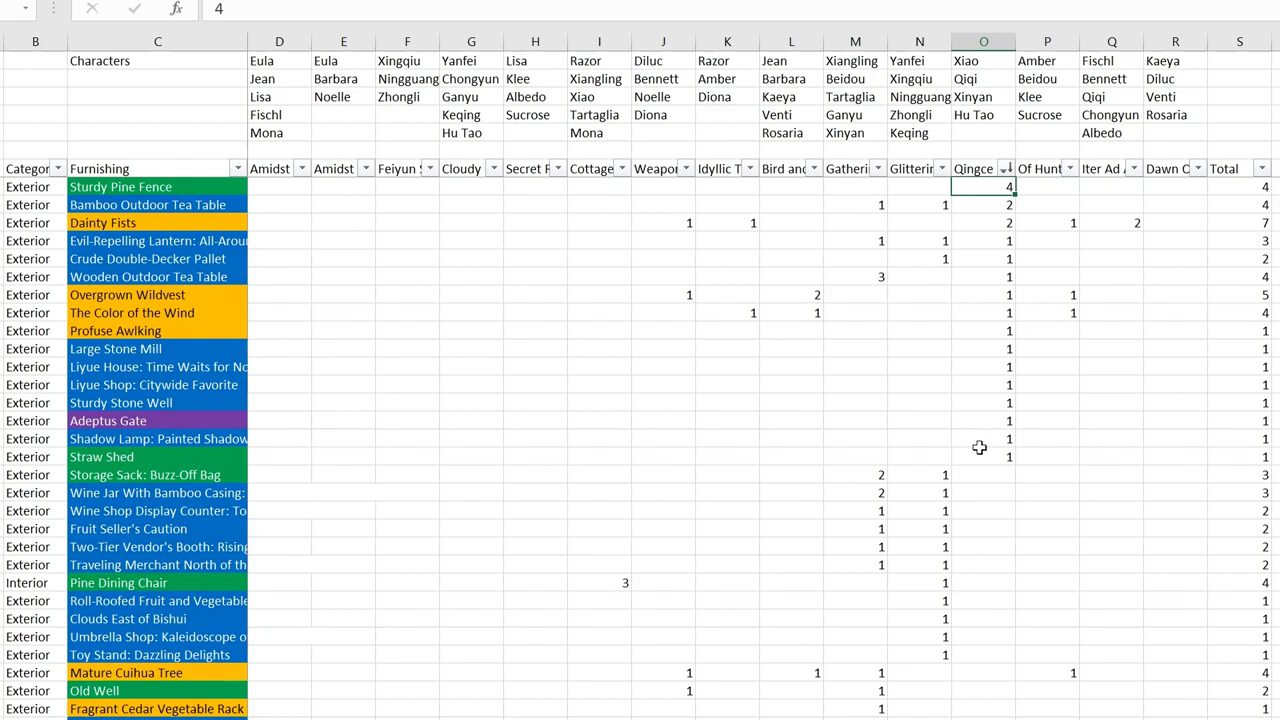
- Examine the Qingce Cloud Residence quantities from Straw Shed up to Sturdy Pine Fence, including Bamboo Outdoor Tea Table, Dainty Fists and Overgrown Wildvest
{"action": "left_click_drag", "start_coordinate": [980, 457], "coordinate": [966, 184]}
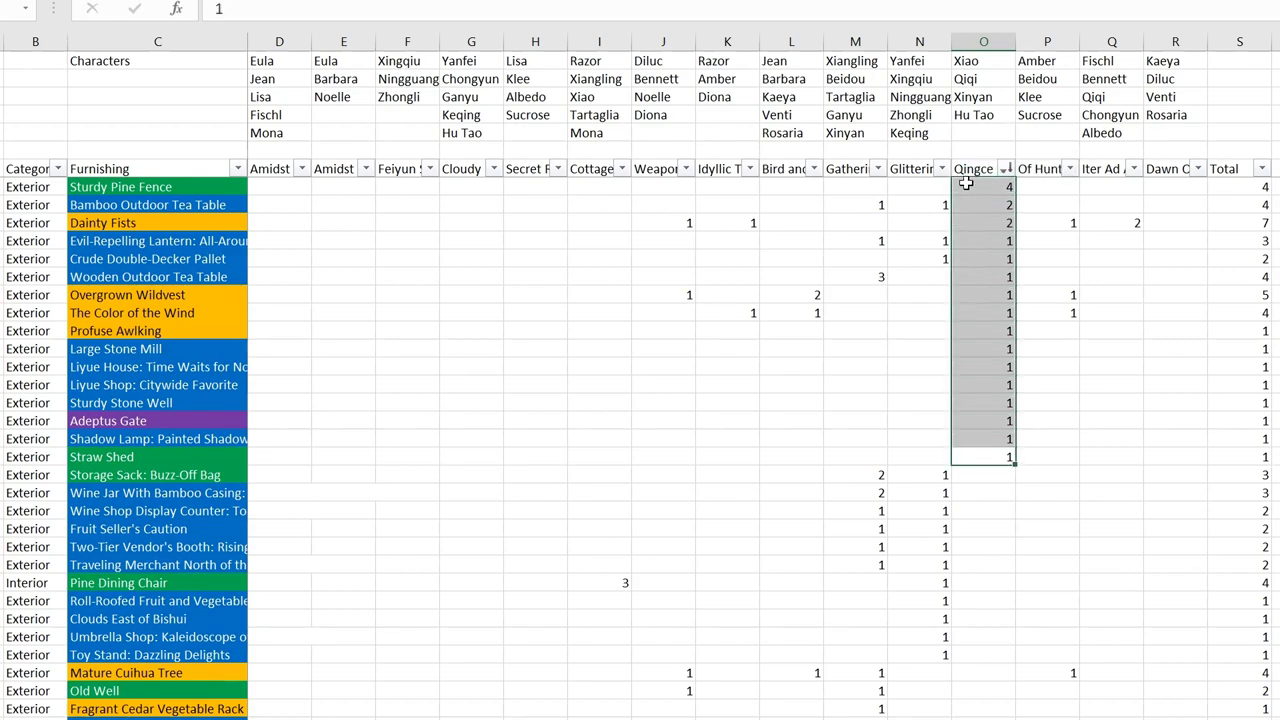
{"action": "left_click", "coordinate": [870, 341]}
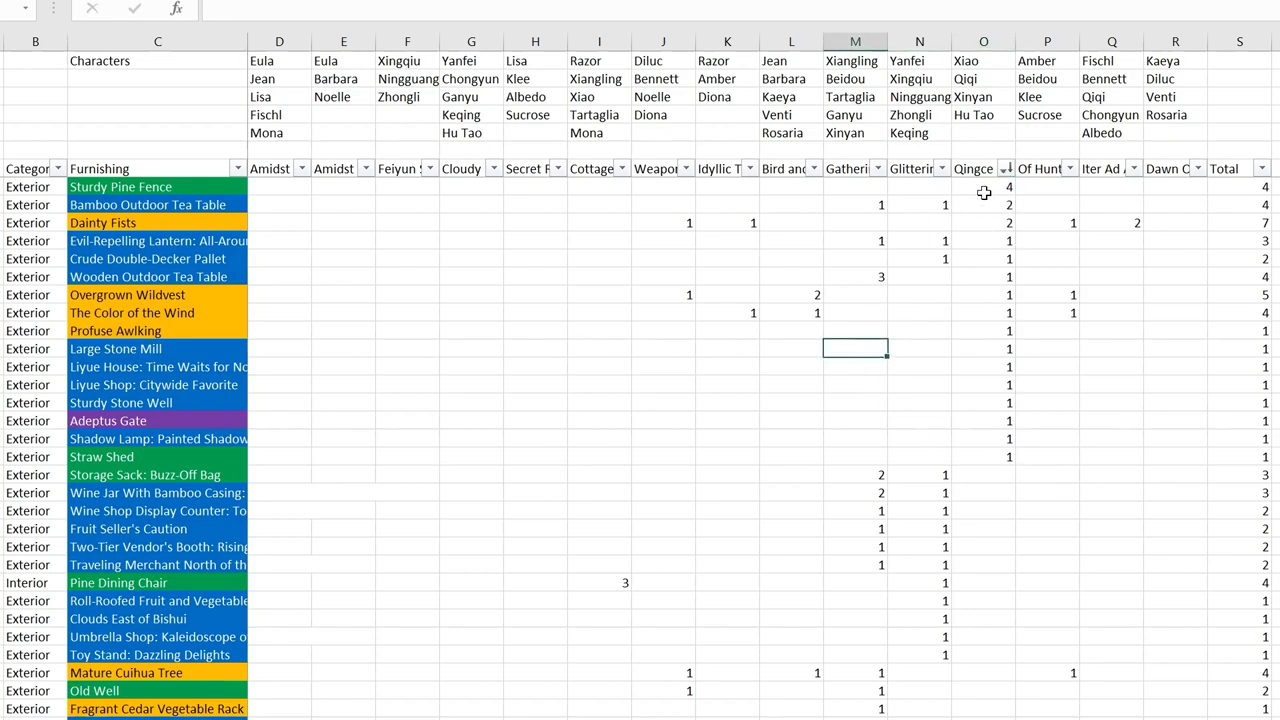
{"action": "left_click", "coordinate": [980, 189]}
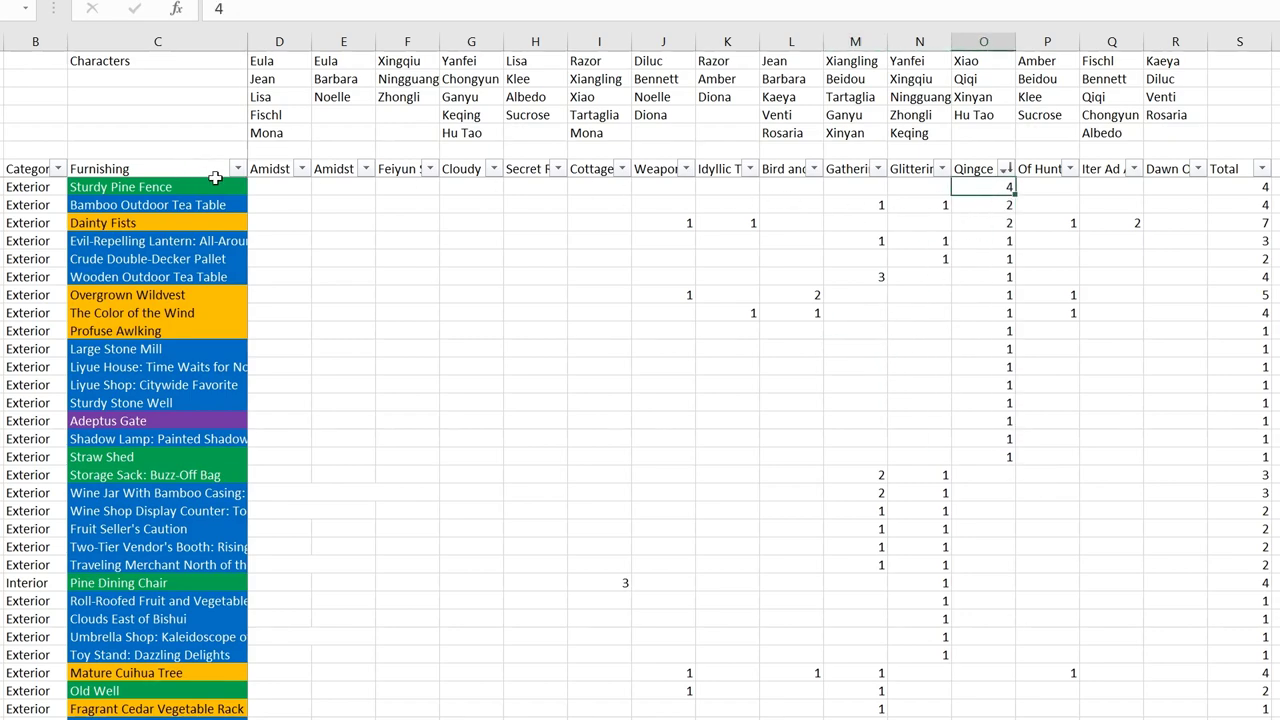
{"action": "left_click", "coordinate": [988, 205]}
{"action": "left_click", "coordinate": [978, 224]}
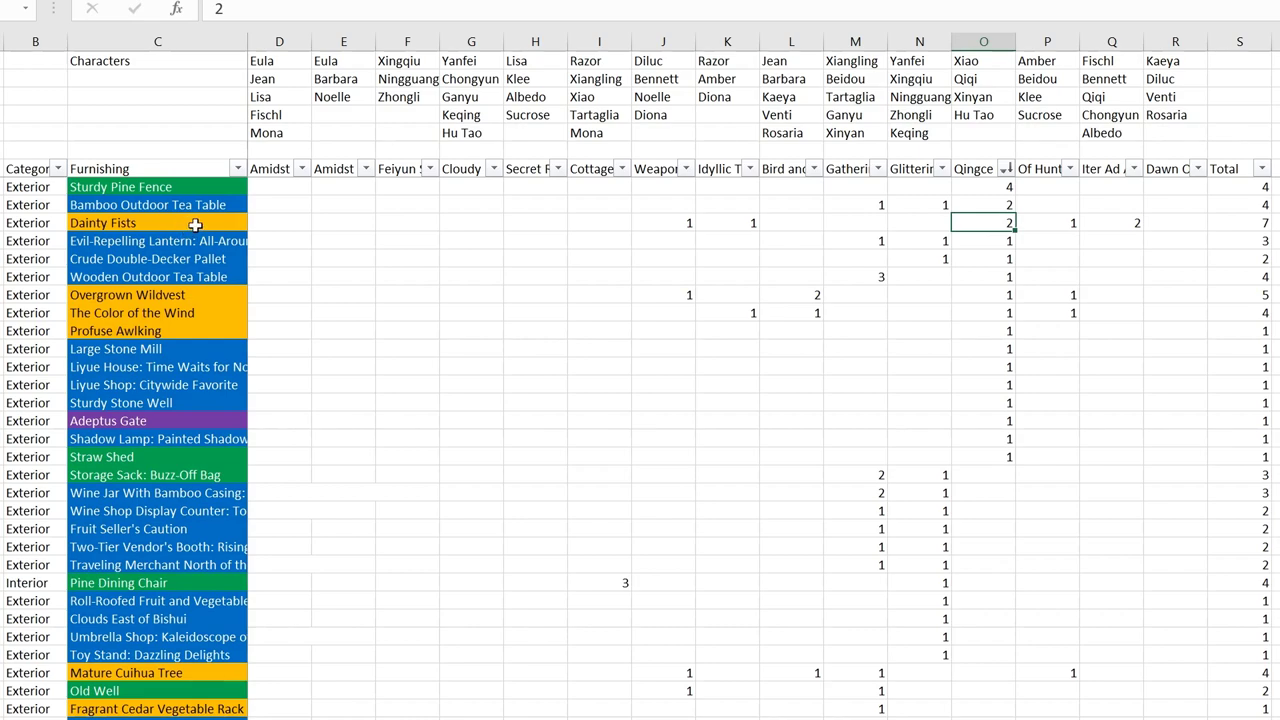
{"action": "left_click", "coordinate": [986, 290]}
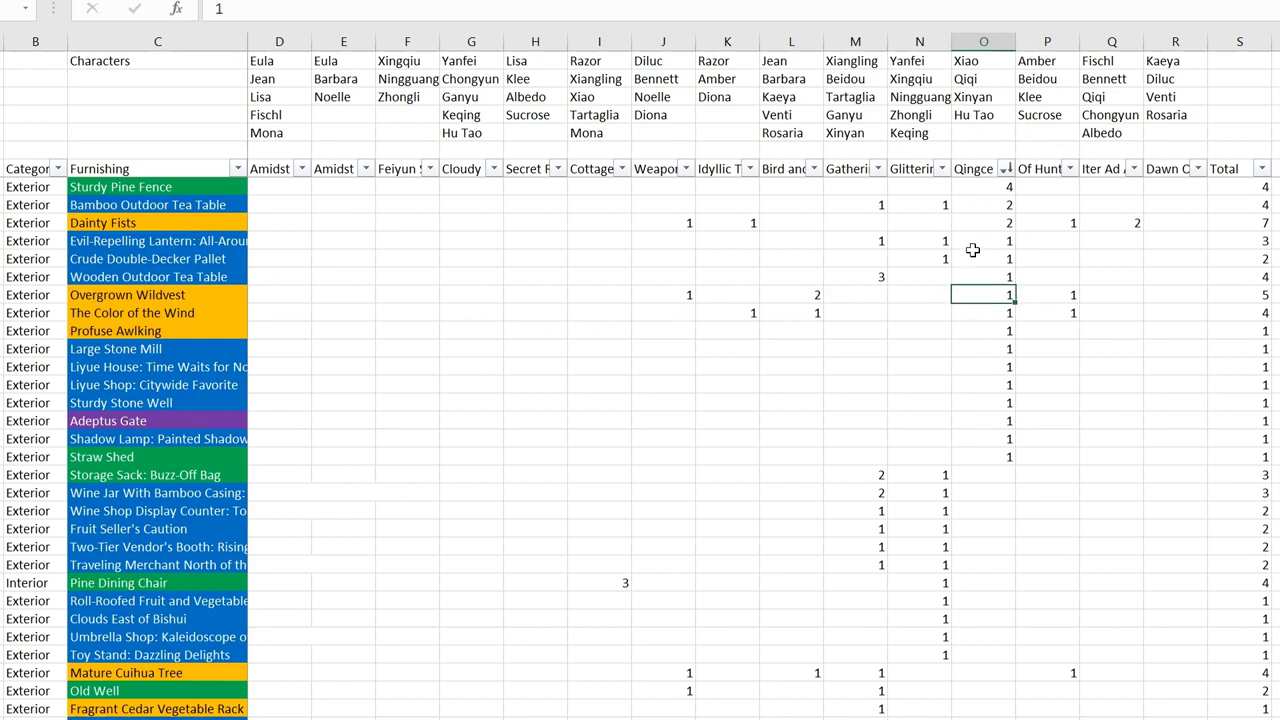
{"action": "left_click", "coordinate": [975, 170]}
- Sort the furnishings by Of Hunting and Dancing from largest to smallest
{"action": "left_click", "coordinate": [1055, 165]}
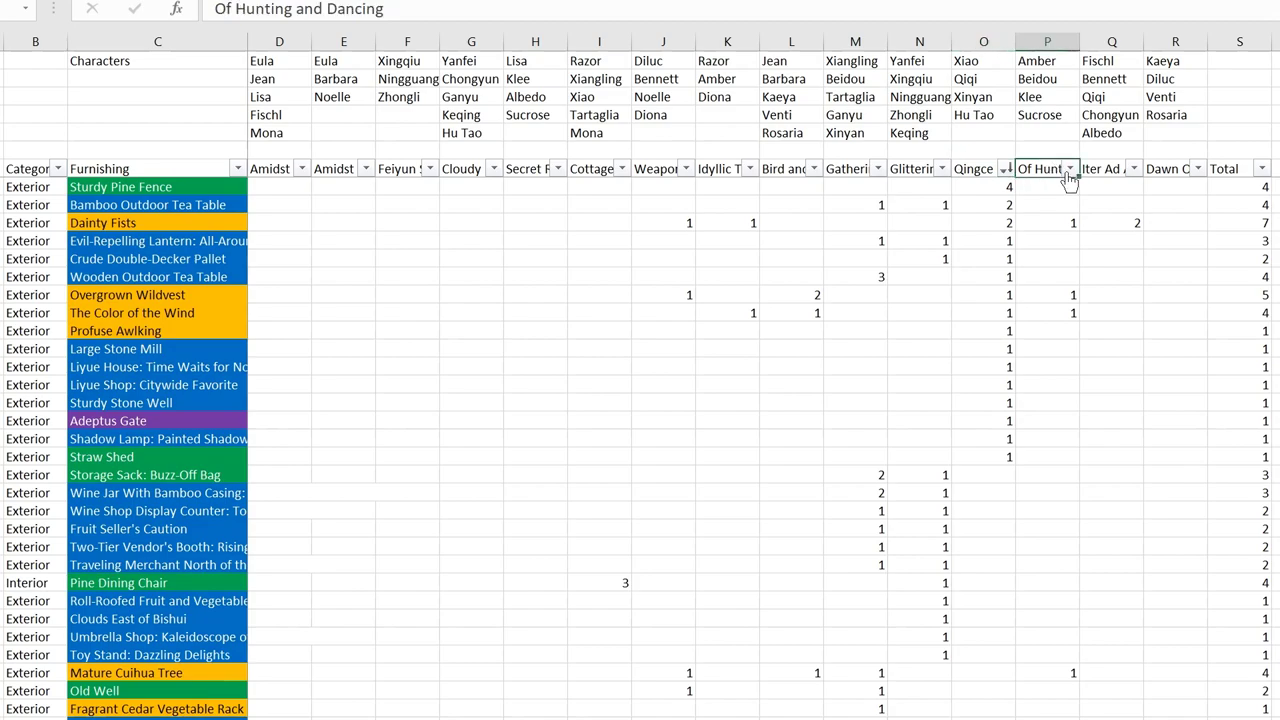
{"action": "left_click", "coordinate": [1070, 169]}
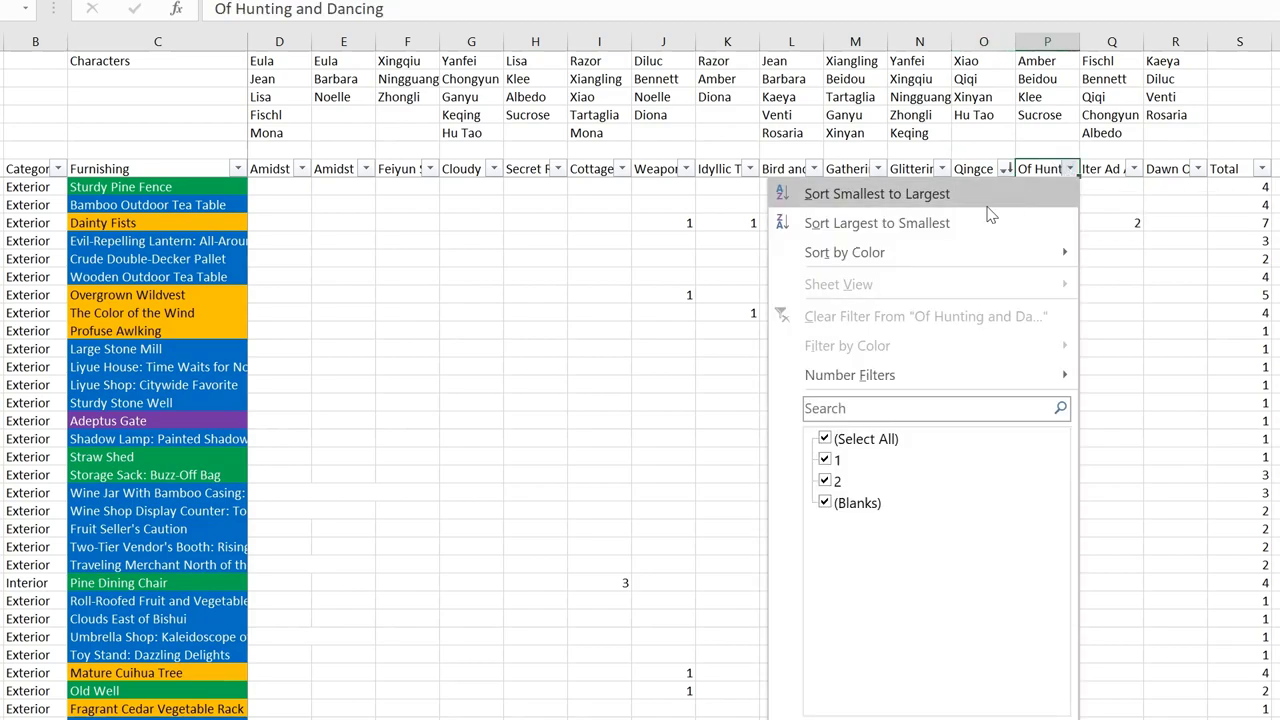
{"action": "left_click", "coordinate": [955, 223]}
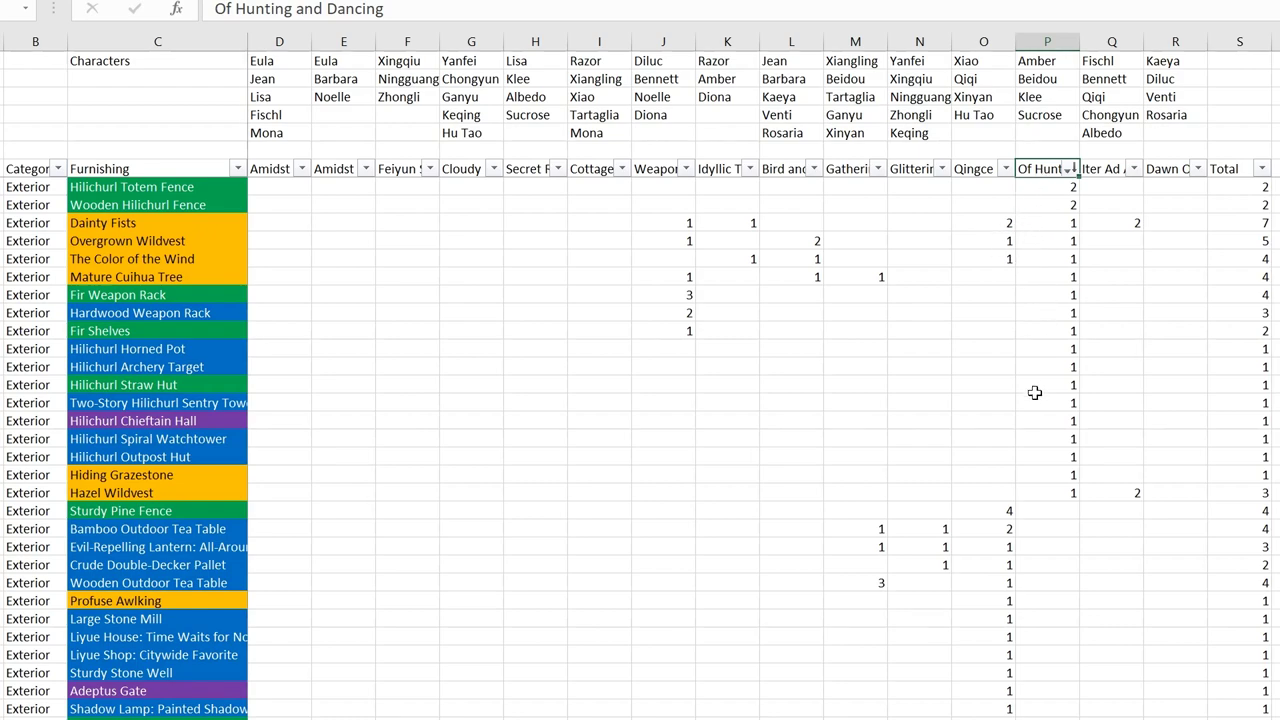
- Select the furnishing names from Hilichurl Outpost Hut up to Hilichurl Horned Pot, then the two Hilichurl fences, and clear the selection
{"action": "left_click_drag", "start_coordinate": [224, 460], "coordinate": [220, 348]}
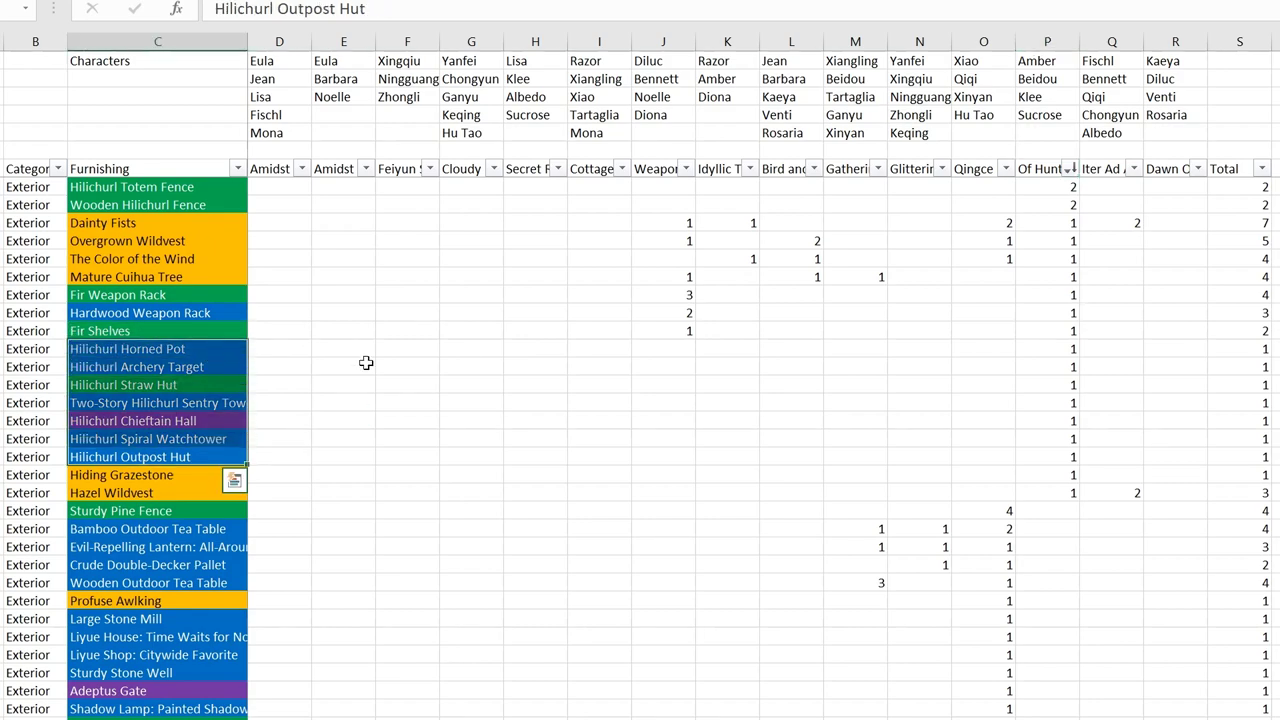
{"action": "left_click_drag", "start_coordinate": [215, 187], "coordinate": [210, 207]}
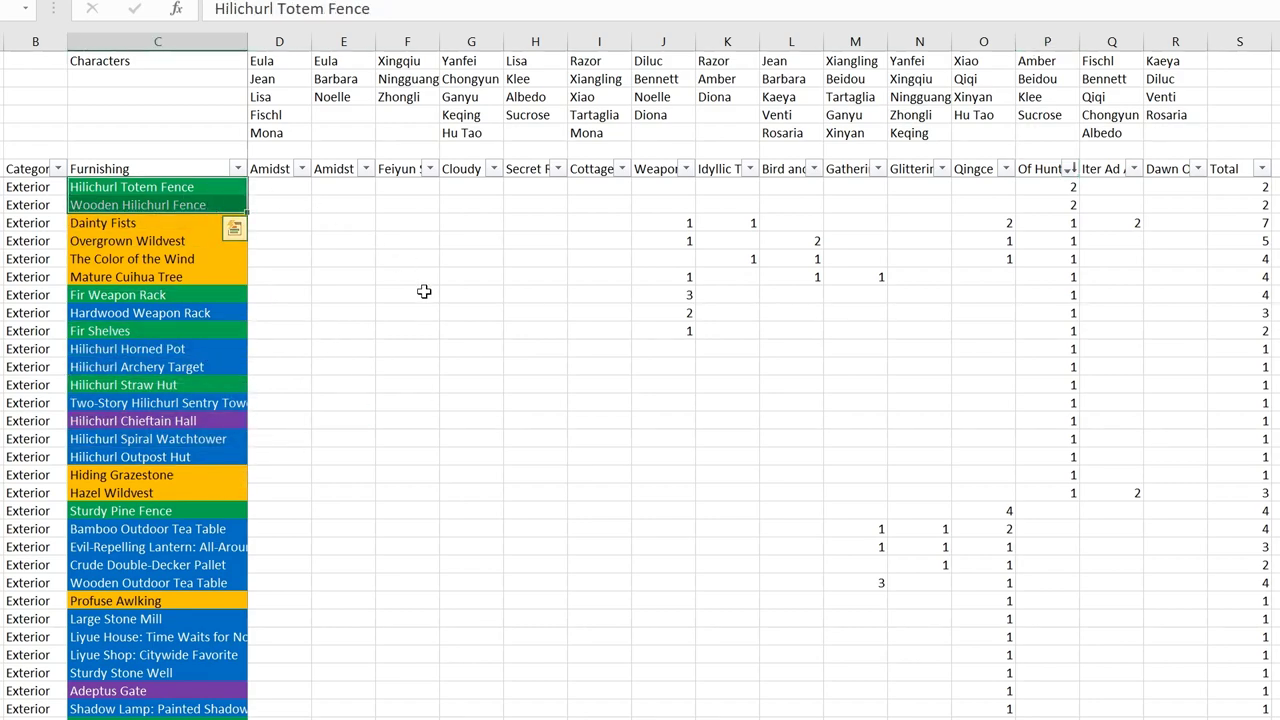
{"action": "left_click", "coordinate": [390, 272]}
- Select the Of Hunting and Dancing quantities from Dainty Fists to Hazel Wildvest, and the totals from Hilichurl Horned Pot to Hiding Grazestone
{"action": "left_click", "coordinate": [1037, 186]}
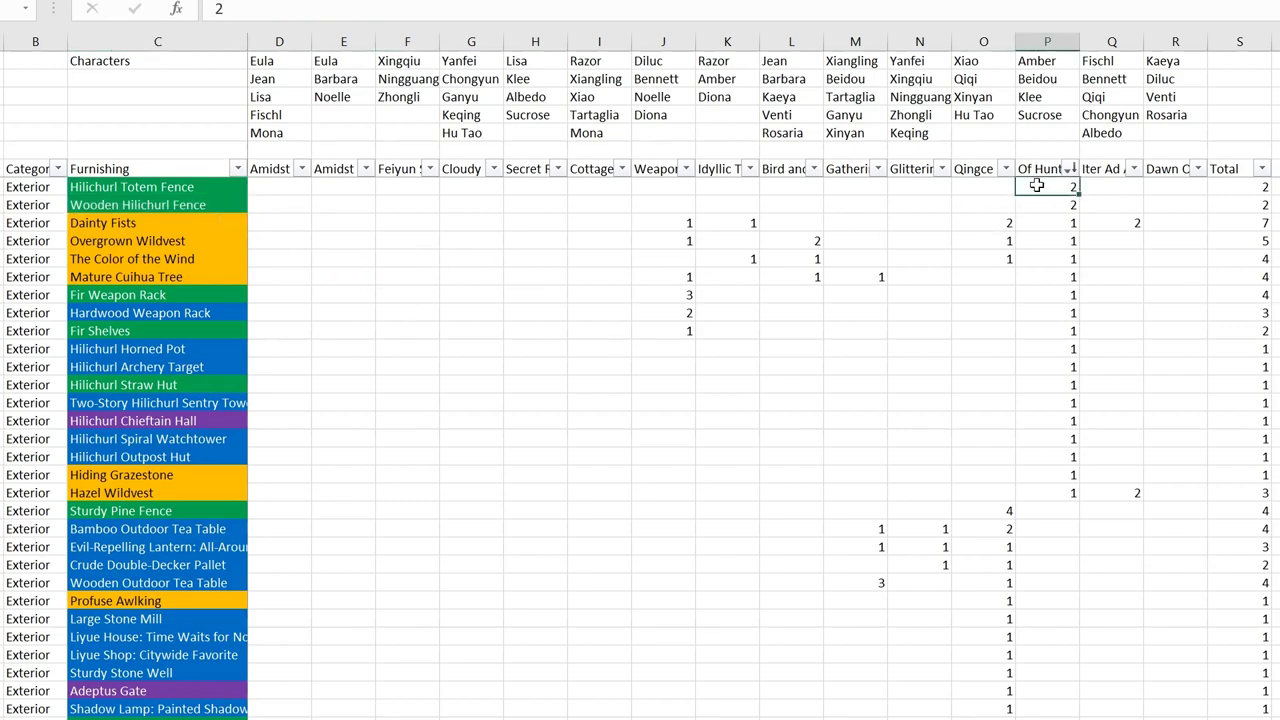
{"action": "left_click_drag", "start_coordinate": [1040, 223], "coordinate": [1055, 490]}
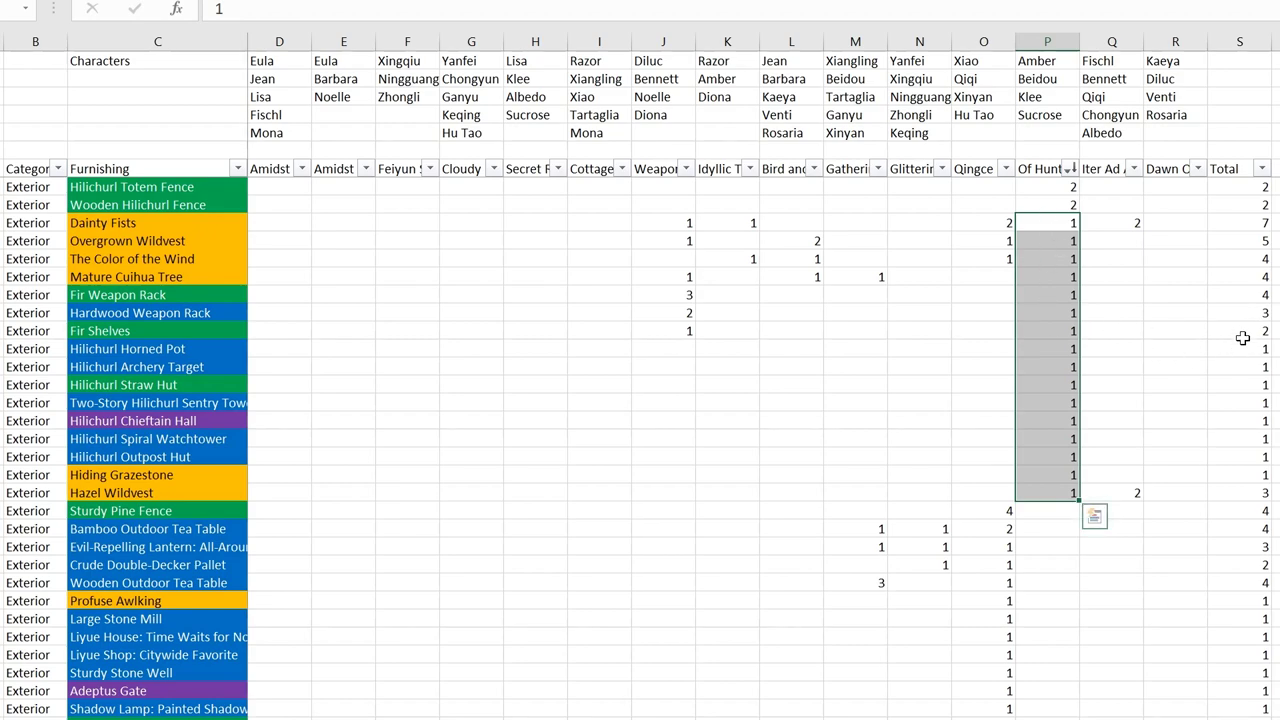
{"action": "left_click_drag", "start_coordinate": [1237, 348], "coordinate": [1229, 472]}
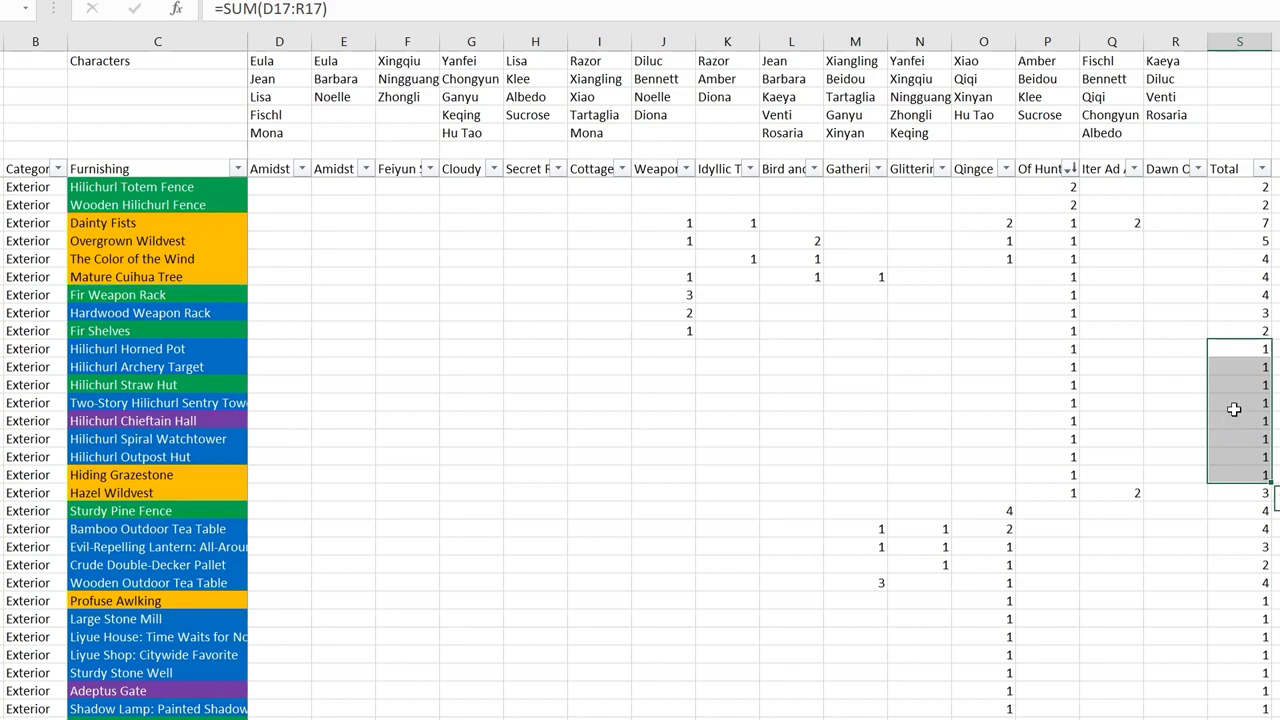
{"action": "left_click", "coordinate": [1032, 169]}
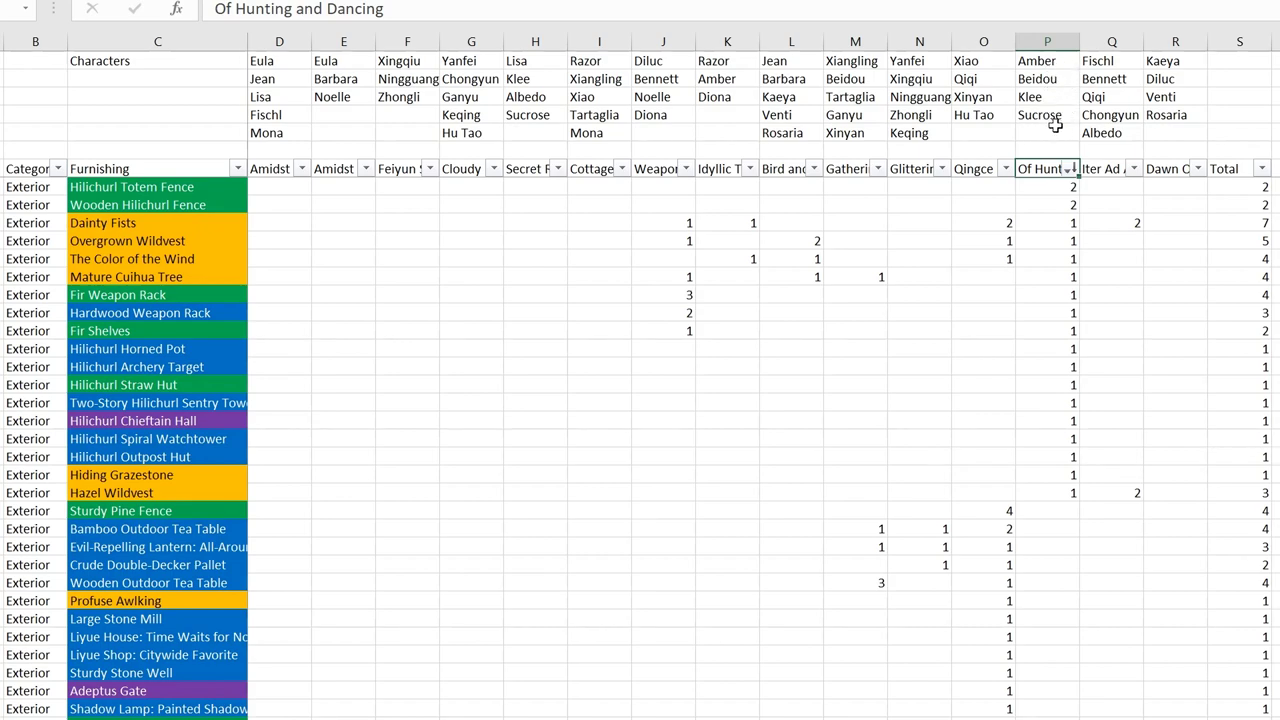
- Sort the furnishings by Iter Ad Astra Abyssosque from largest to smallest
{"action": "left_click", "coordinate": [1104, 166]}
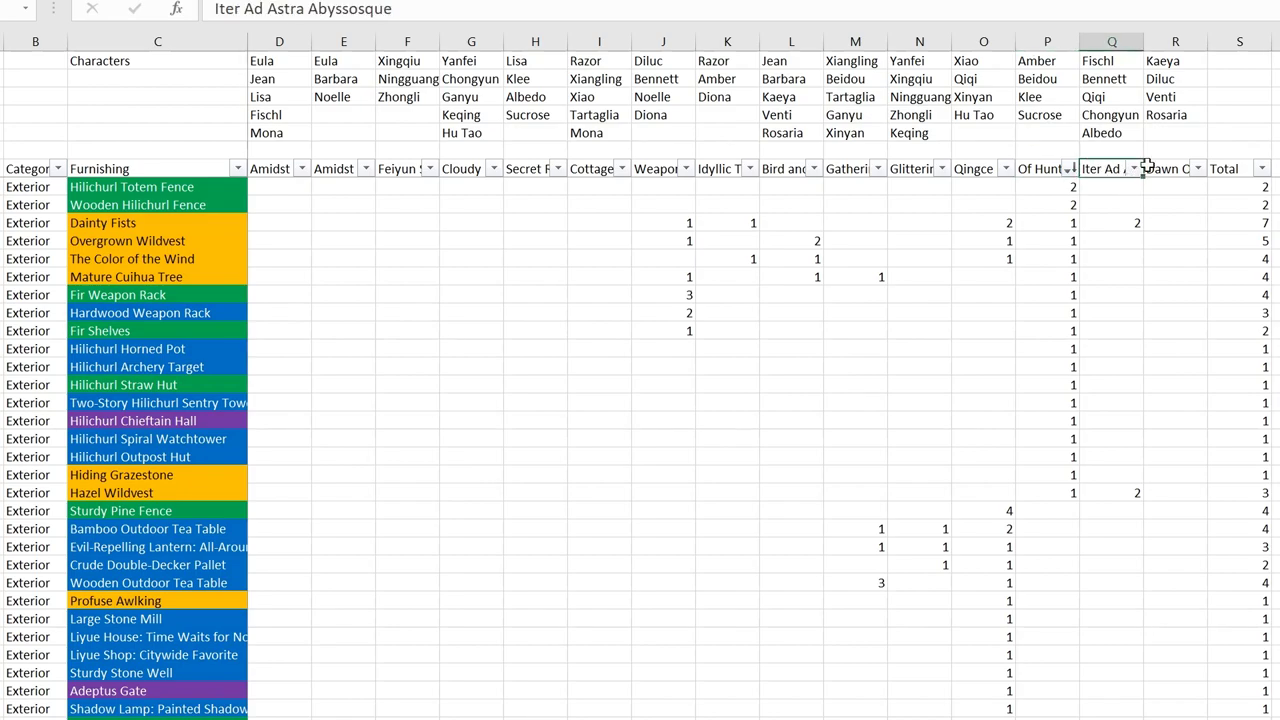
{"action": "left_click", "coordinate": [1134, 168]}
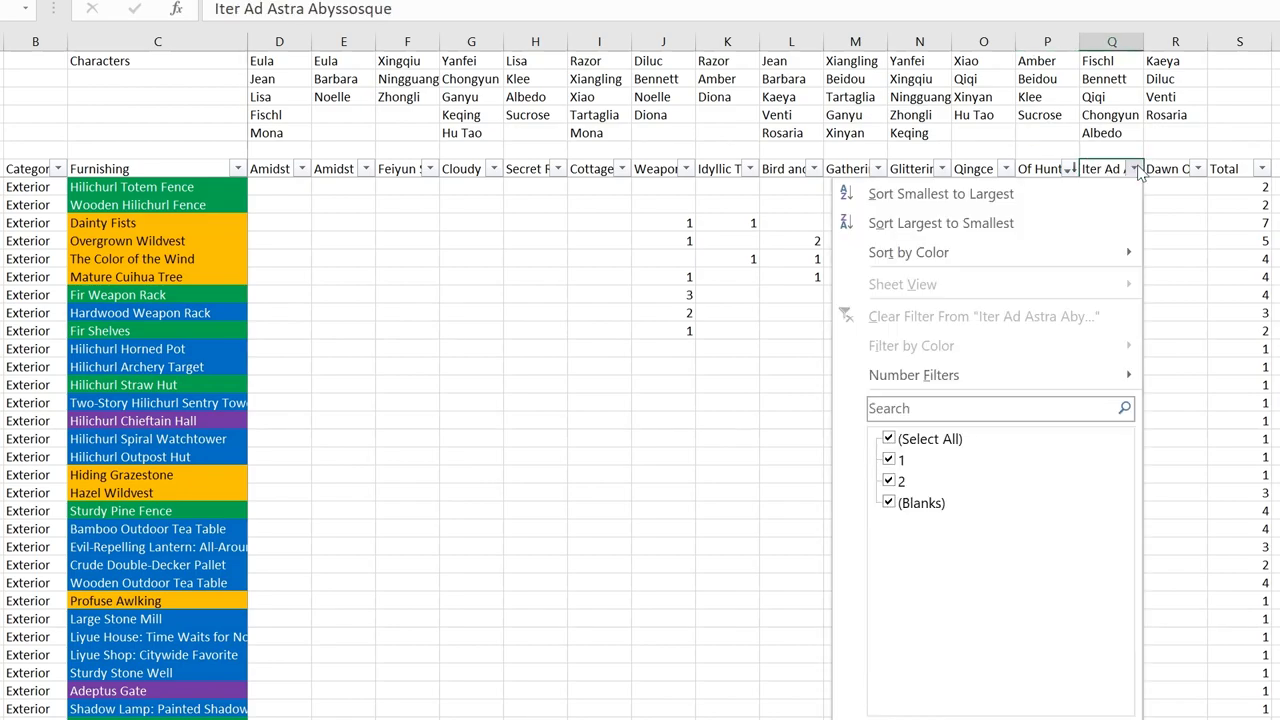
{"action": "left_click", "coordinate": [980, 226]}
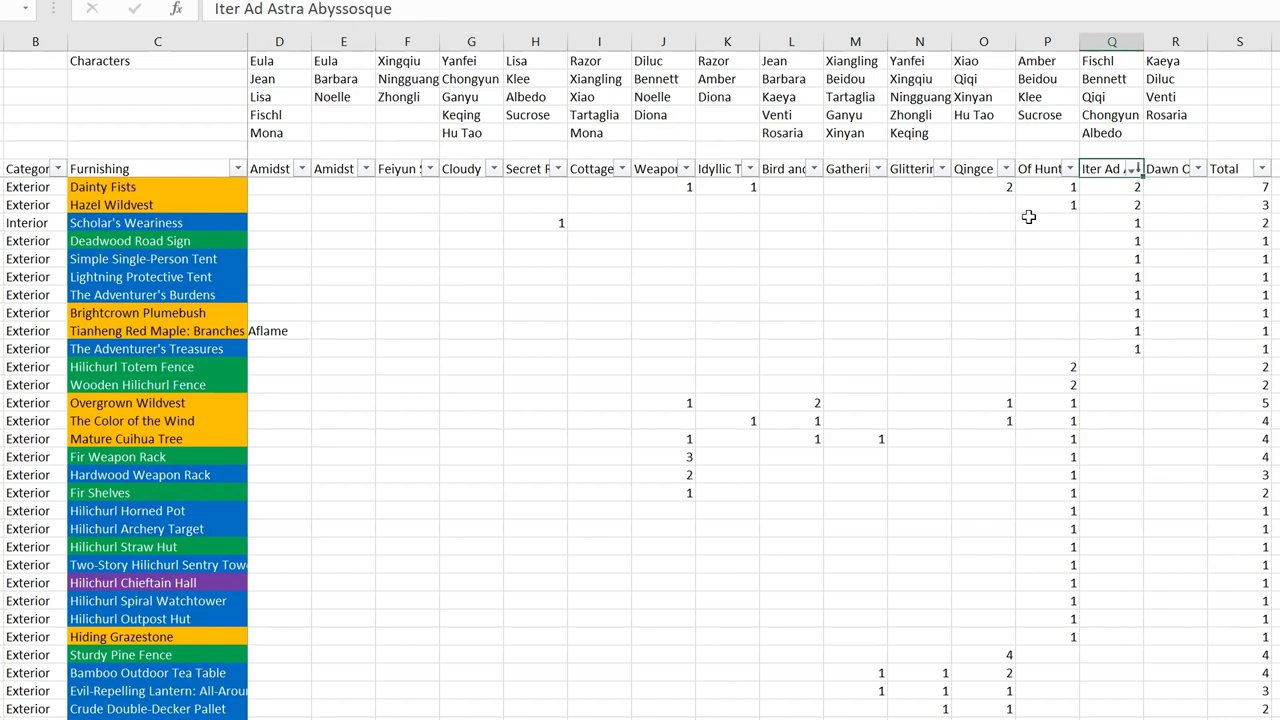
- Select the Iter Ad Astra Abyssosque quantities for Dainty Fists and Scholar's Weariness through The Adventurer's Treasures, and the totals from Simple Single-Person Tent to Tianheng Red Maple
{"action": "left_click", "coordinate": [1101, 187]}
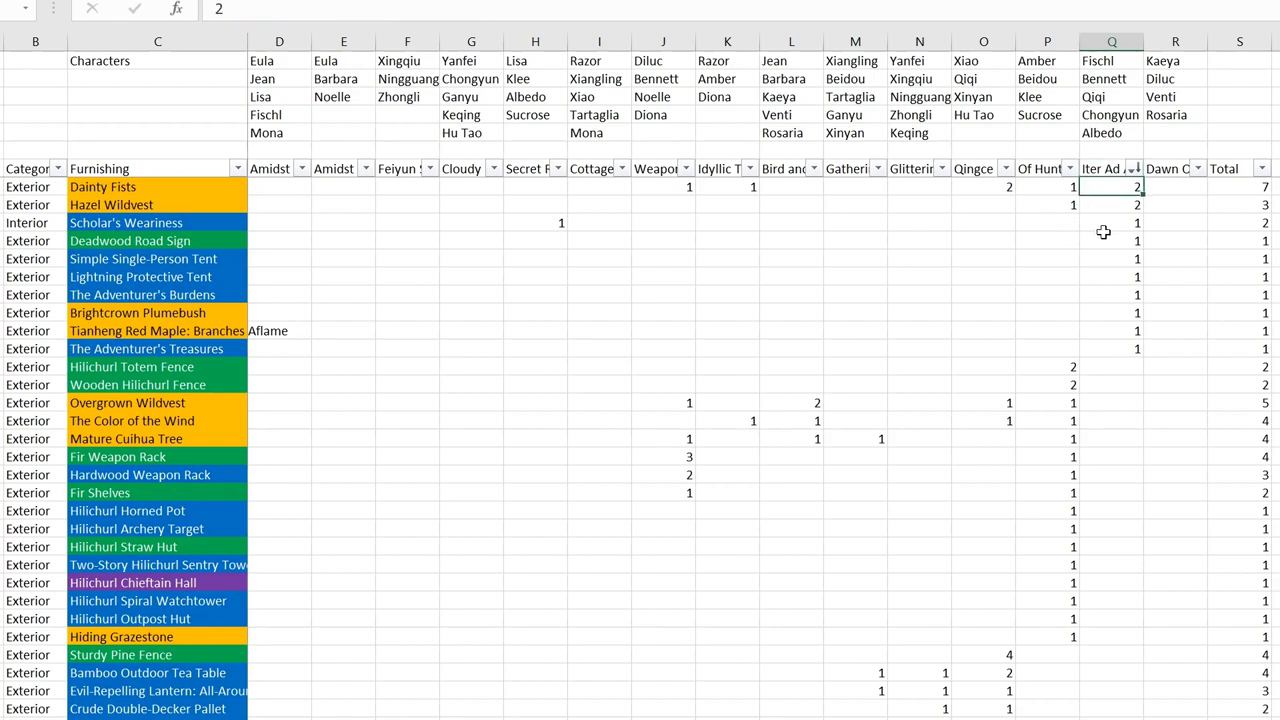
{"action": "left_click_drag", "start_coordinate": [1108, 346], "coordinate": [1109, 223]}
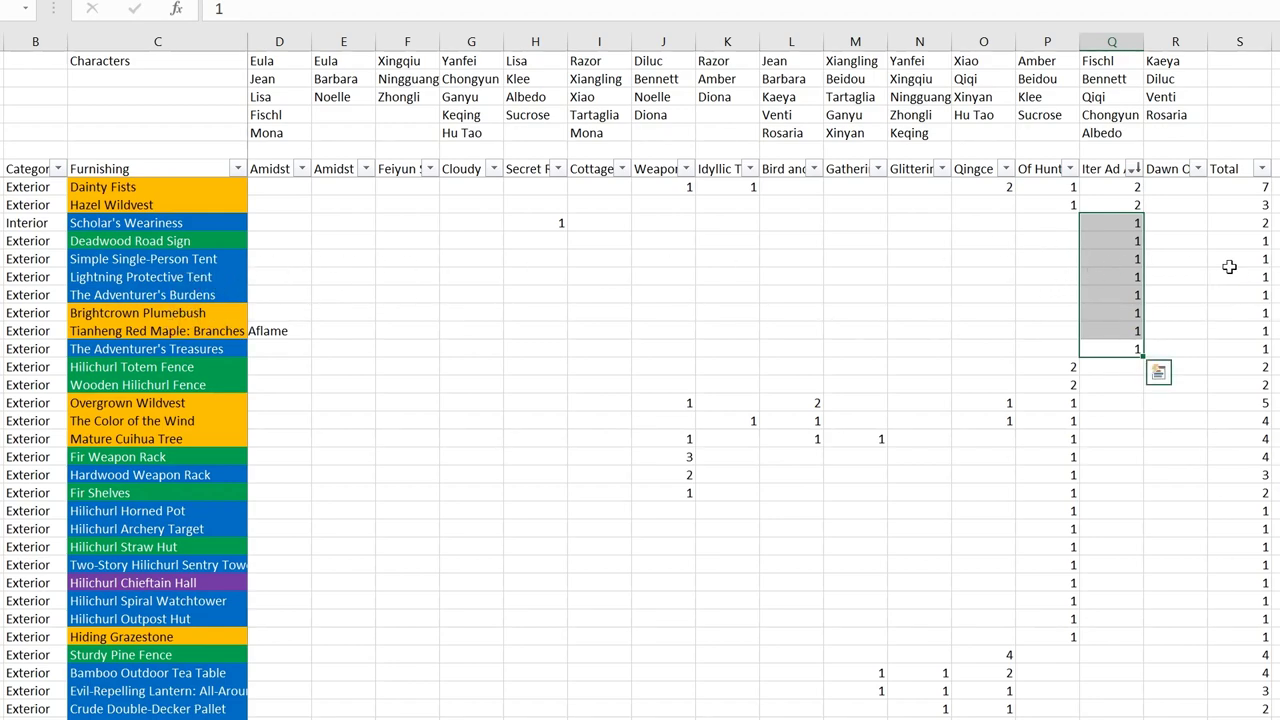
{"action": "left_click_drag", "start_coordinate": [1240, 256], "coordinate": [1234, 331]}
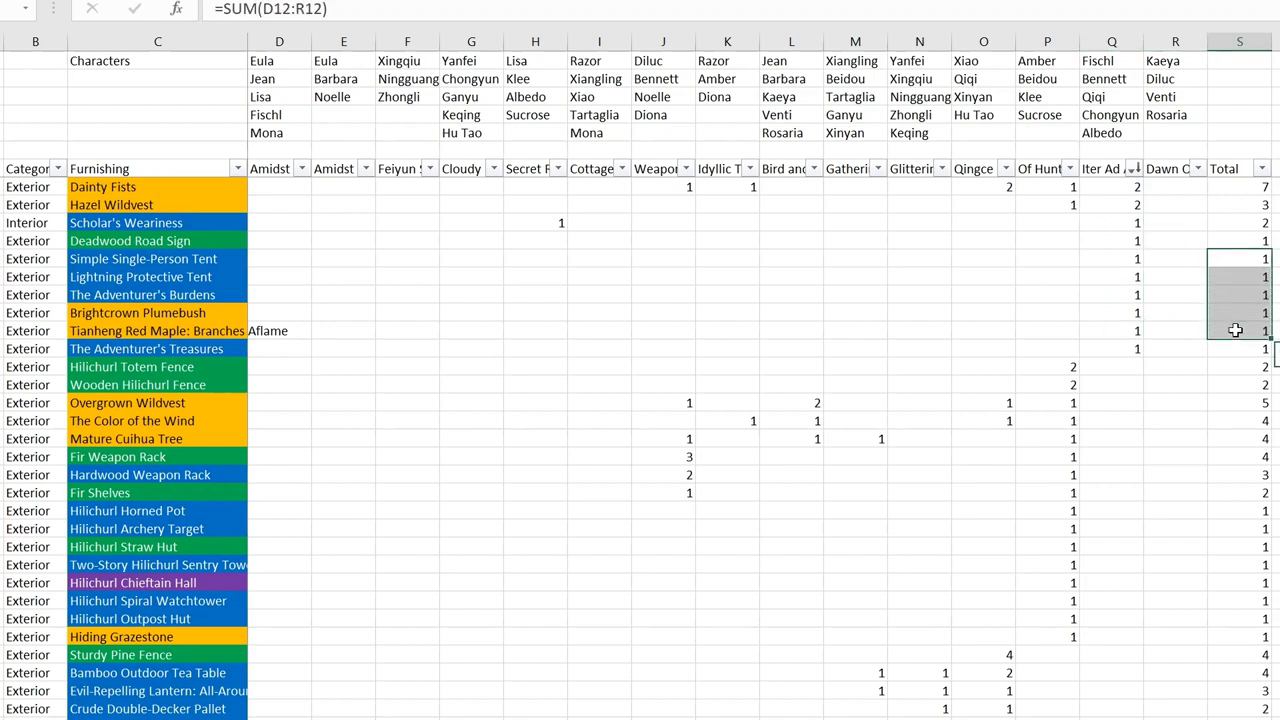
- Select the Iter Ad Astra Abyssosque quantities of Hazel Wildvest and Dainty Fists, and then the set's heading
{"action": "left_click", "coordinate": [1103, 206]}
{"action": "left_click", "coordinate": [1118, 188]}
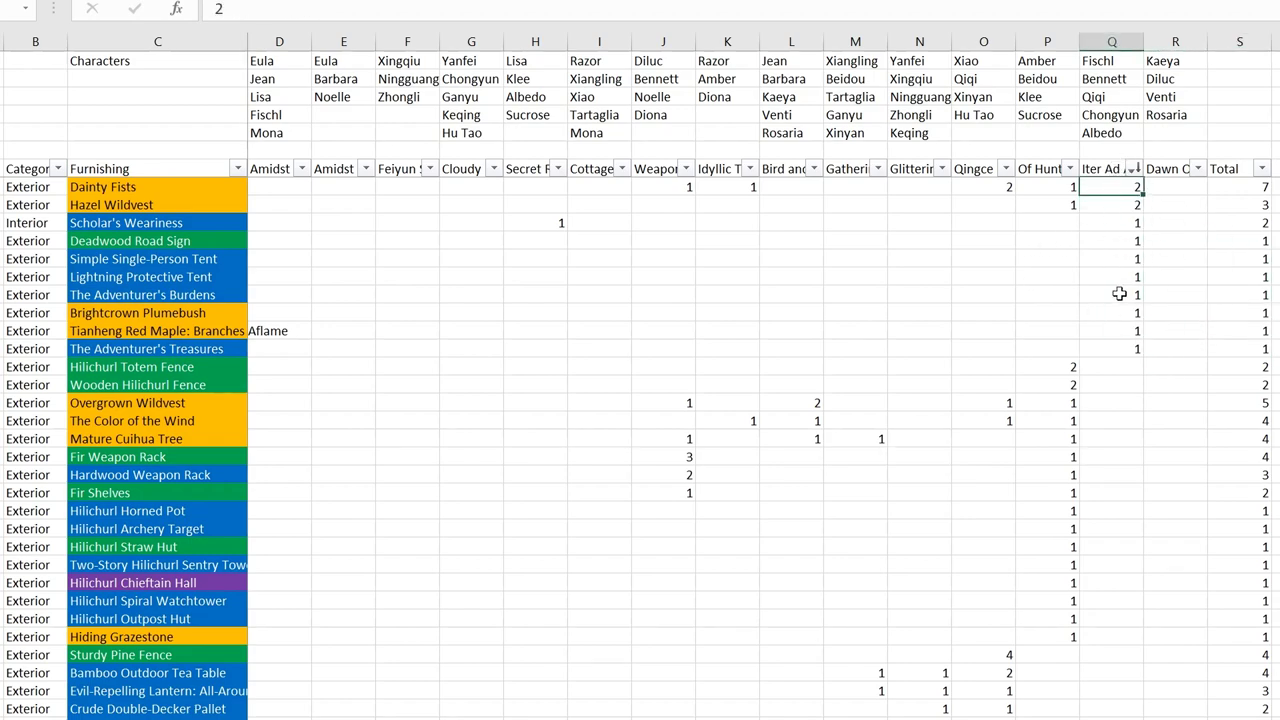
{"action": "left_click", "coordinate": [1110, 168]}
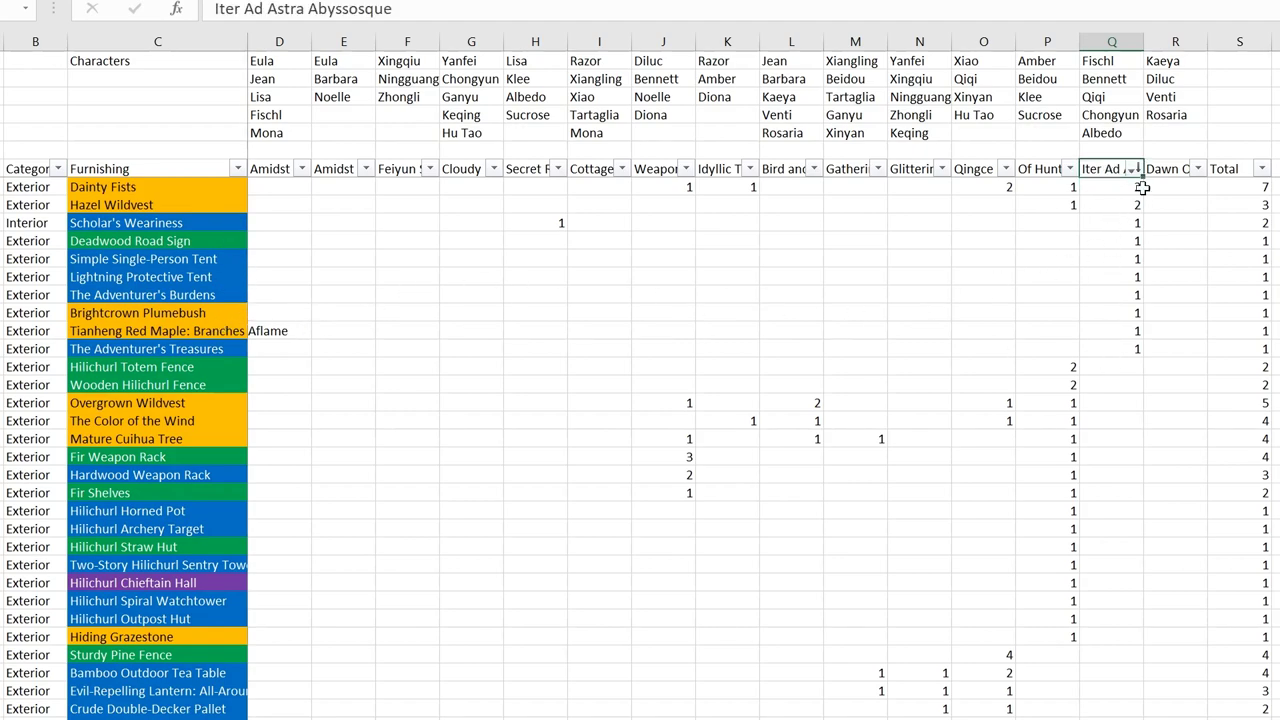
- Sort the furnishings by Dawn Orchard from largest to smallest
{"action": "left_click", "coordinate": [1183, 167]}
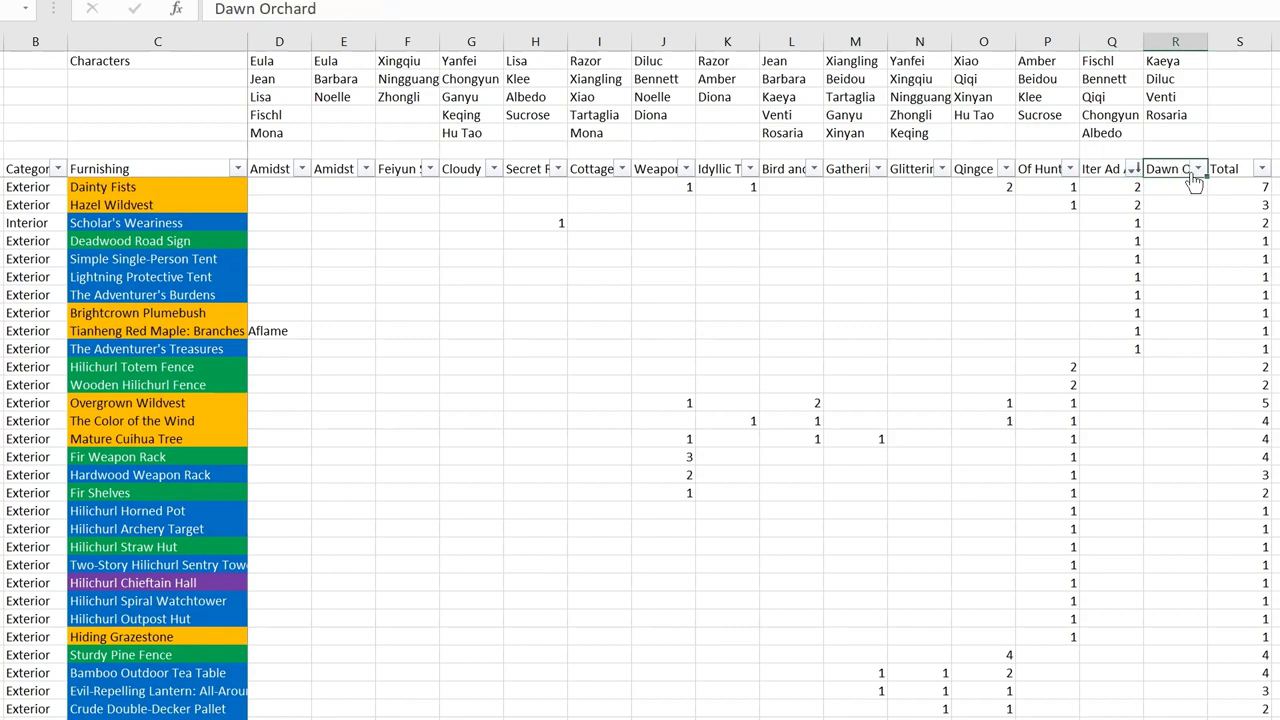
{"action": "left_click", "coordinate": [1197, 168]}
{"action": "left_click", "coordinate": [1143, 223]}
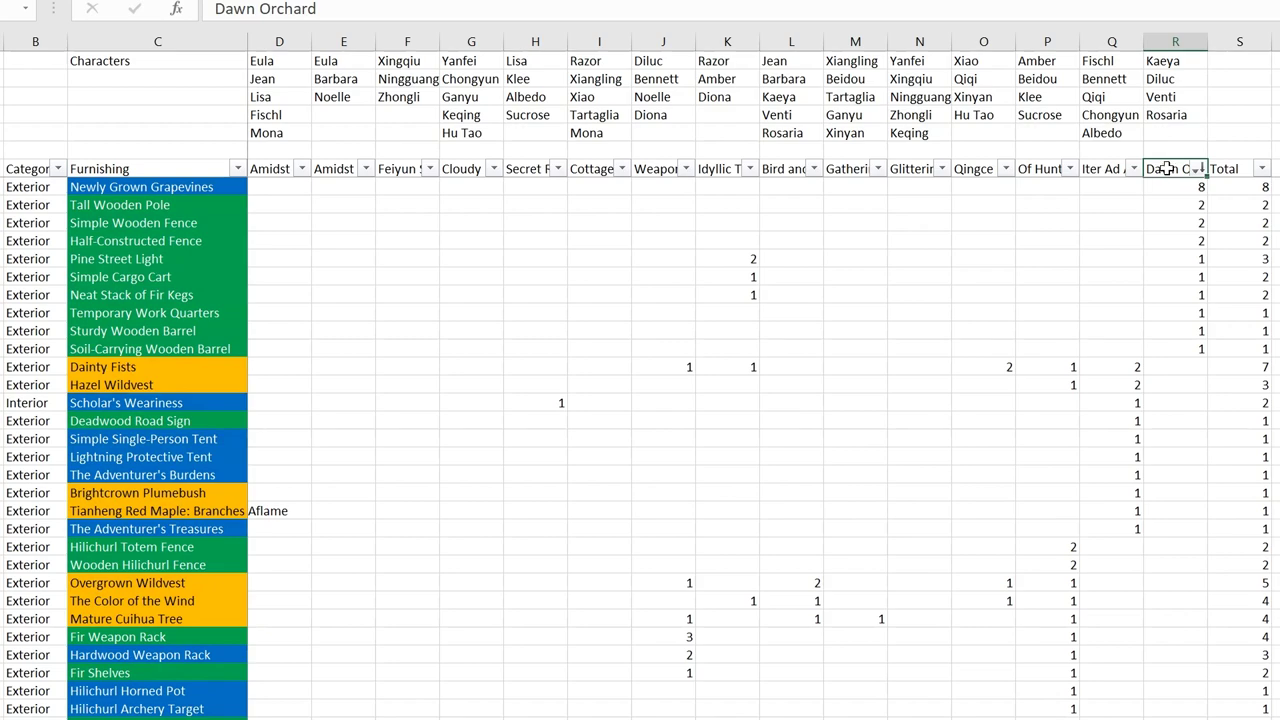
- Select the Dawn Orchard companions from Kaeya to Rosaria, the empty cell below them, and the set's heading
{"action": "left_click_drag", "start_coordinate": [1157, 62], "coordinate": [1165, 115]}
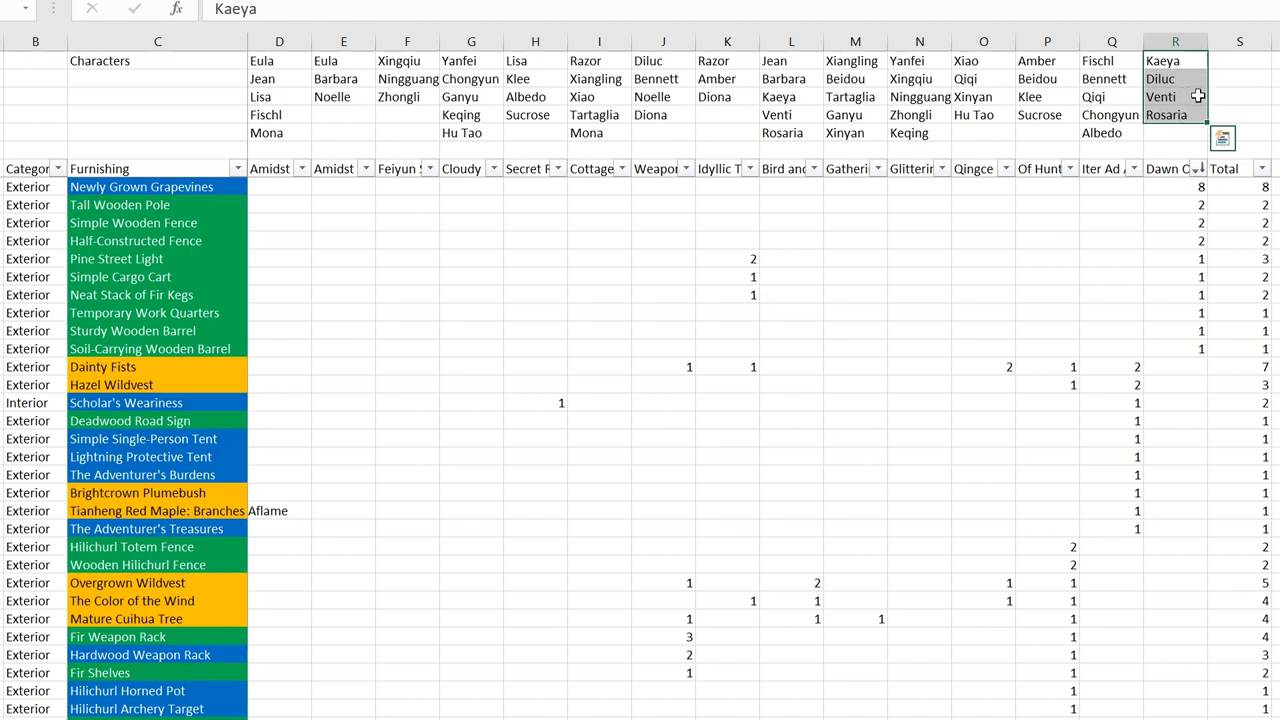
{"action": "left_click", "coordinate": [1164, 133]}
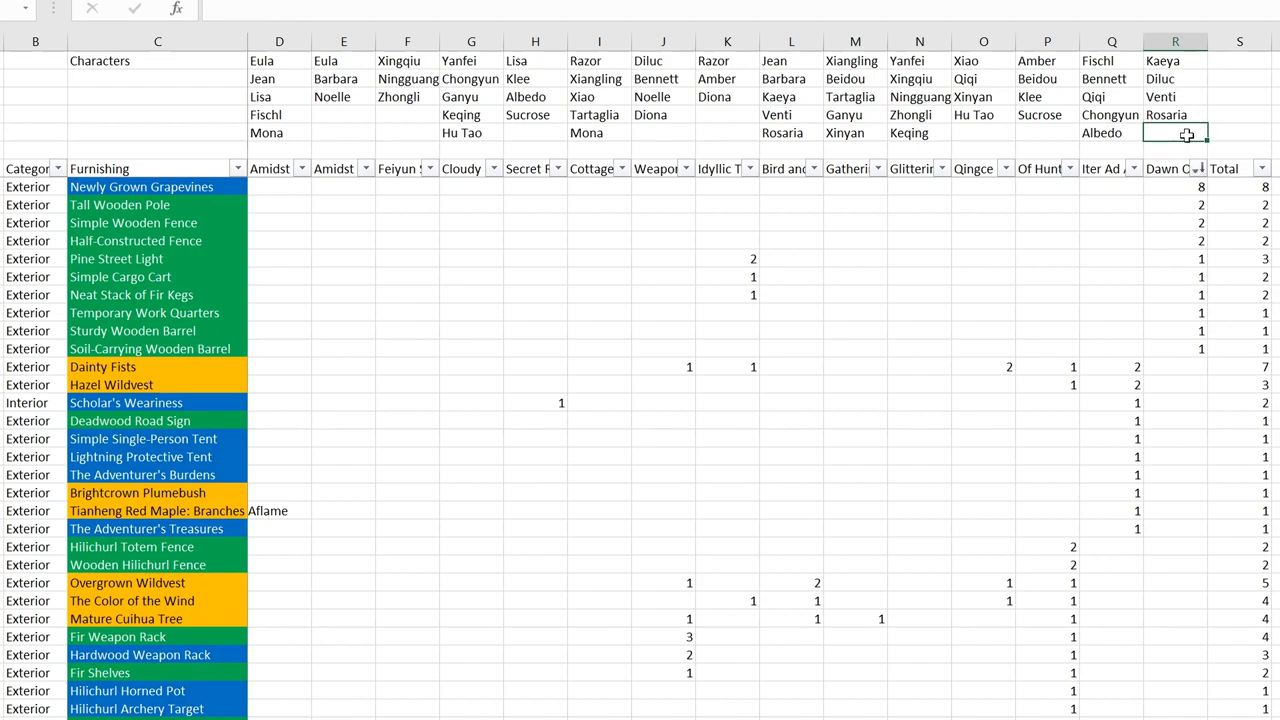
{"action": "left_click", "coordinate": [1170, 168]}
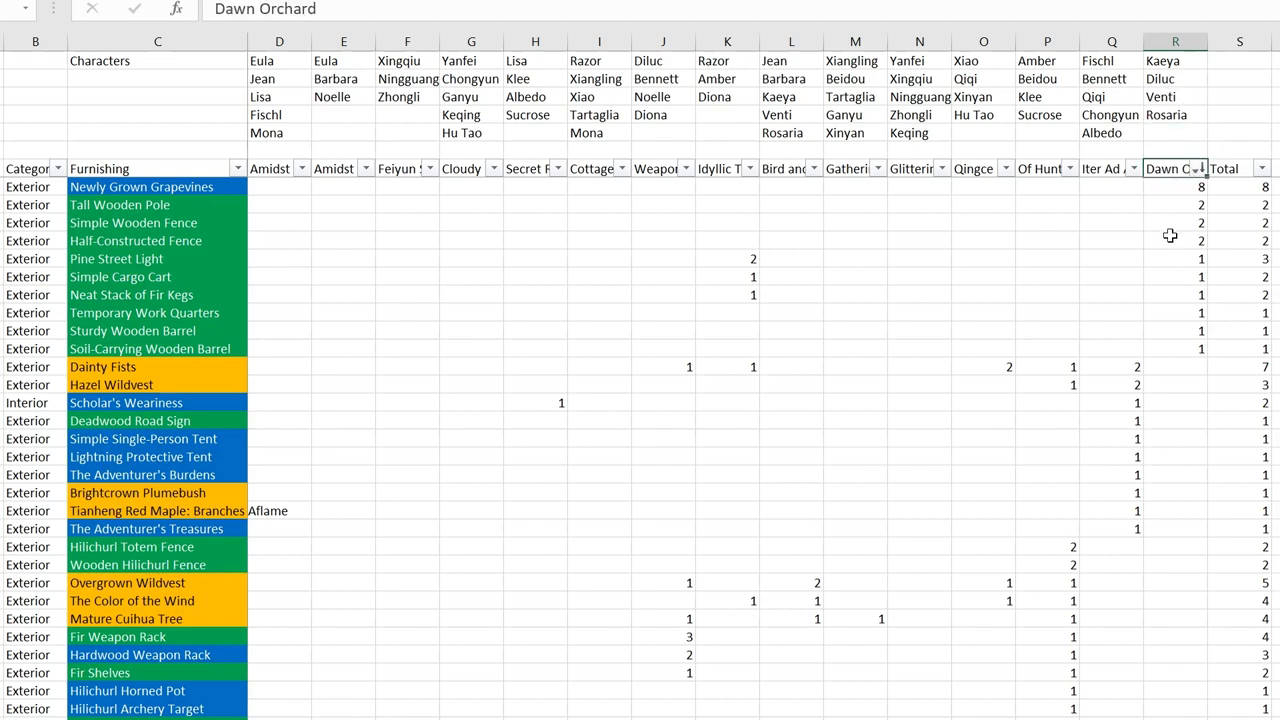
- Select the Dawn Orchard quantity and the furnishing name of Newly Grown Grapevines, twice in turn
{"action": "left_click", "coordinate": [1157, 187]}
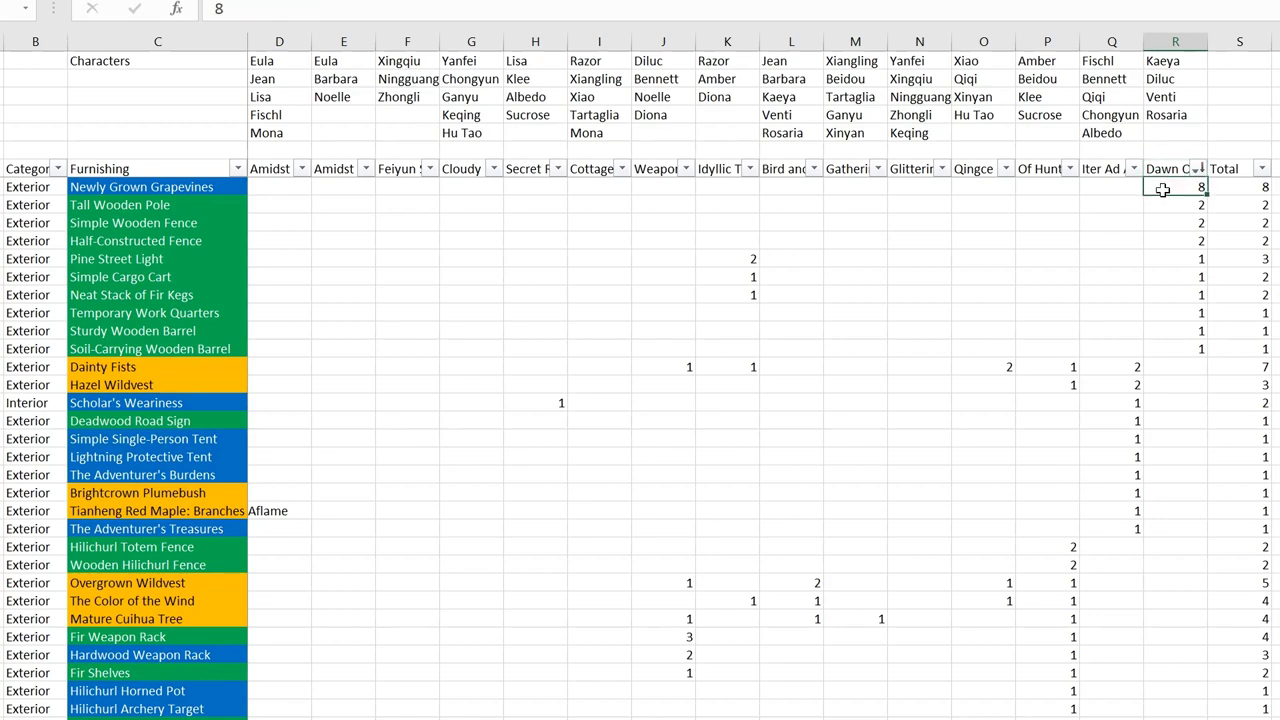
{"action": "left_click", "coordinate": [183, 192]}
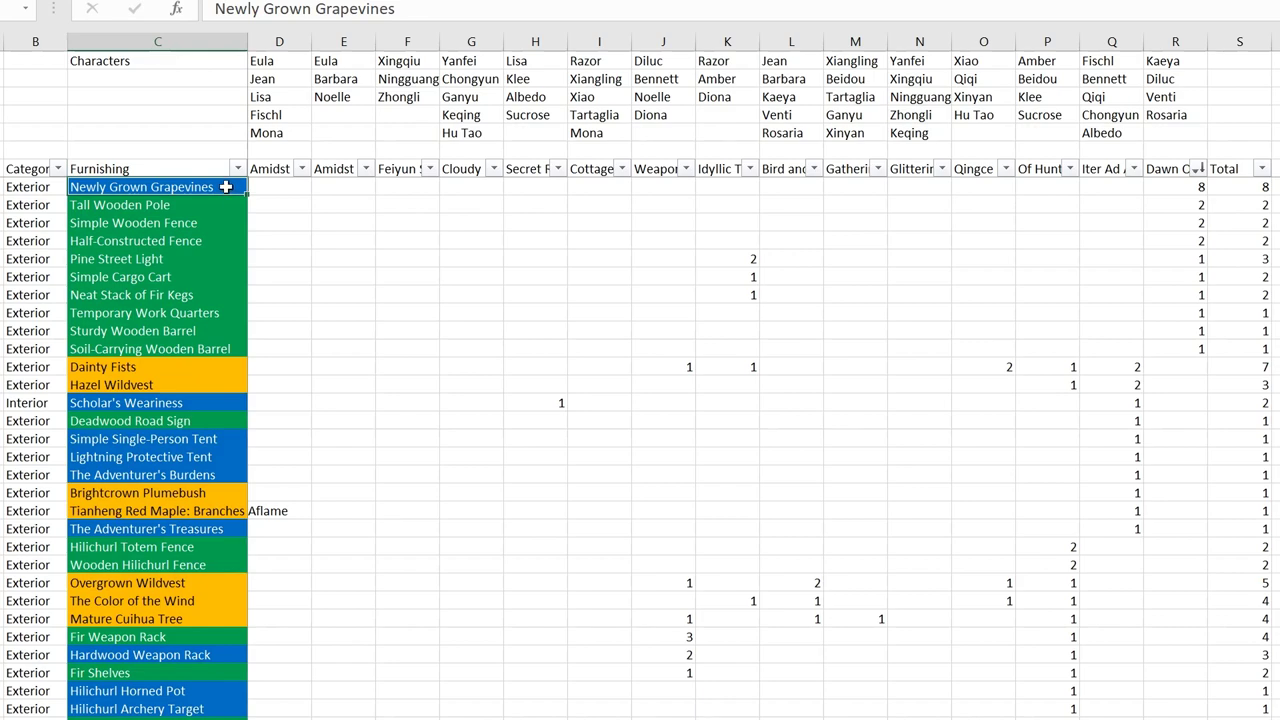
{"action": "left_click", "coordinate": [1170, 186]}
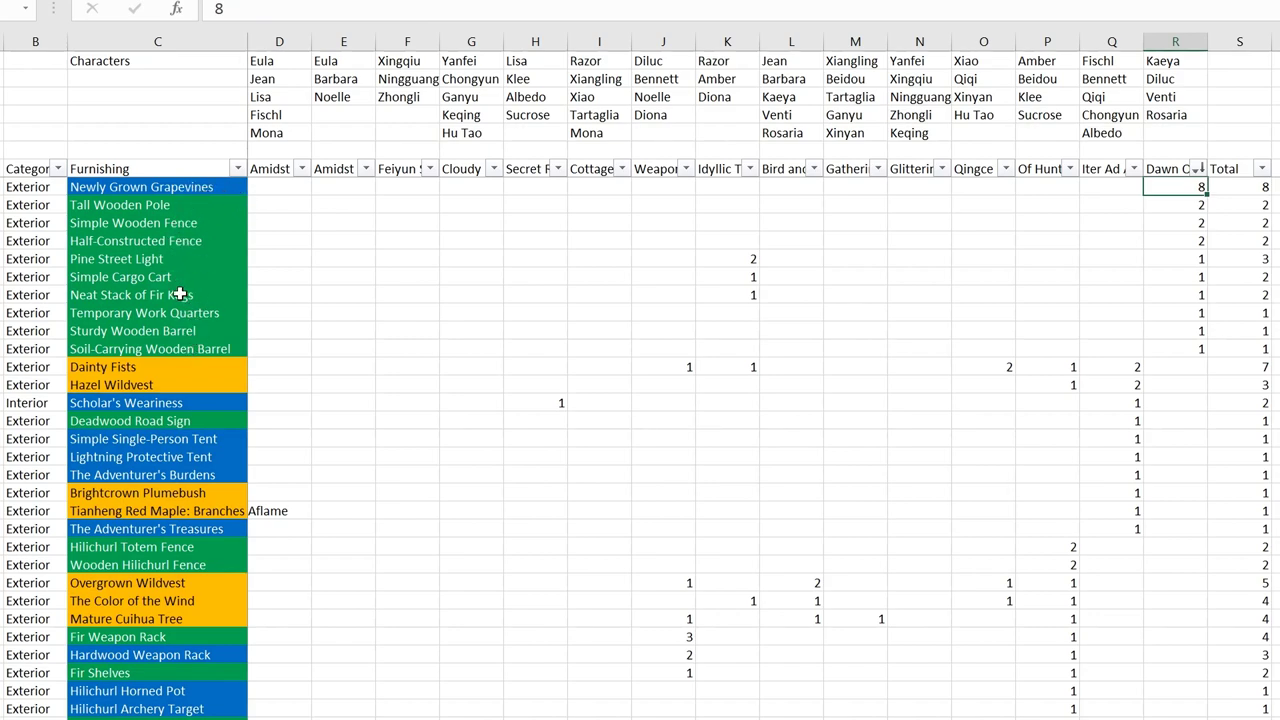
{"action": "left_click", "coordinate": [200, 187]}
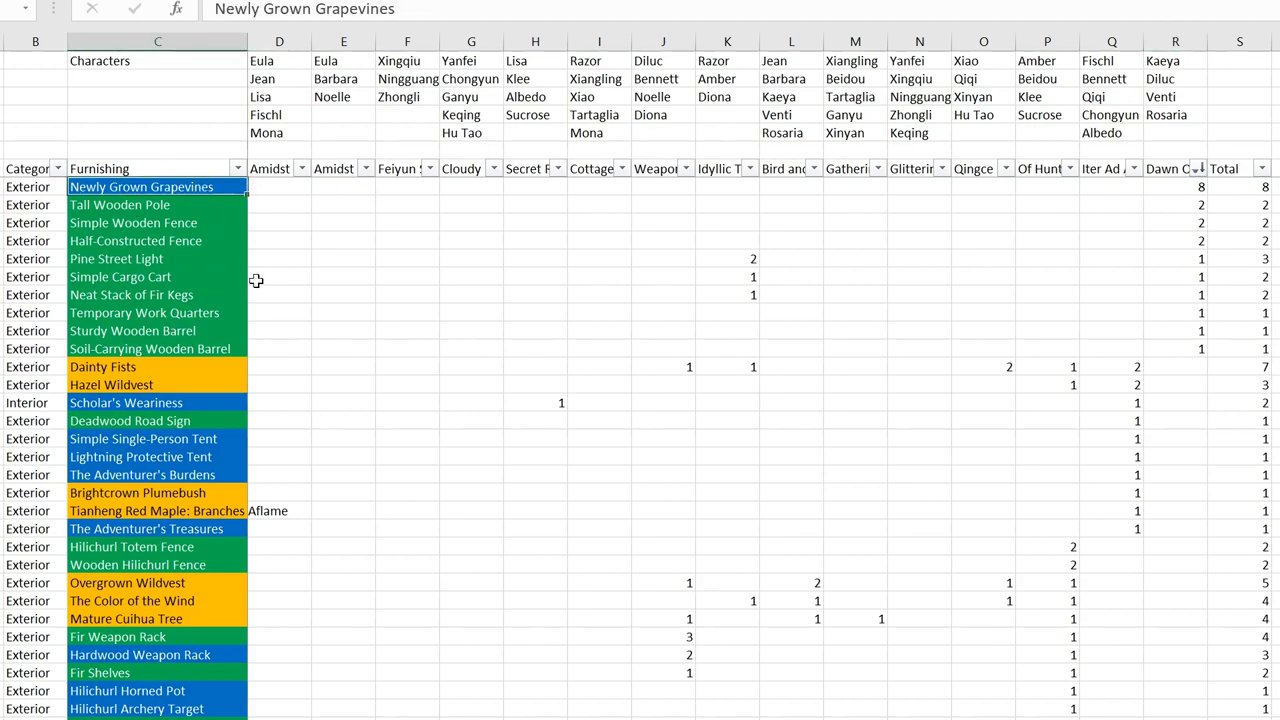
- Select the furnishing names from Tall Wooden Pole to Half-Constructed Fence together, then each of the three individually
{"action": "left_click", "coordinate": [182, 216]}
{"action": "left_click", "coordinate": [196, 259]}
{"action": "left_click_drag", "start_coordinate": [168, 207], "coordinate": [164, 237]}
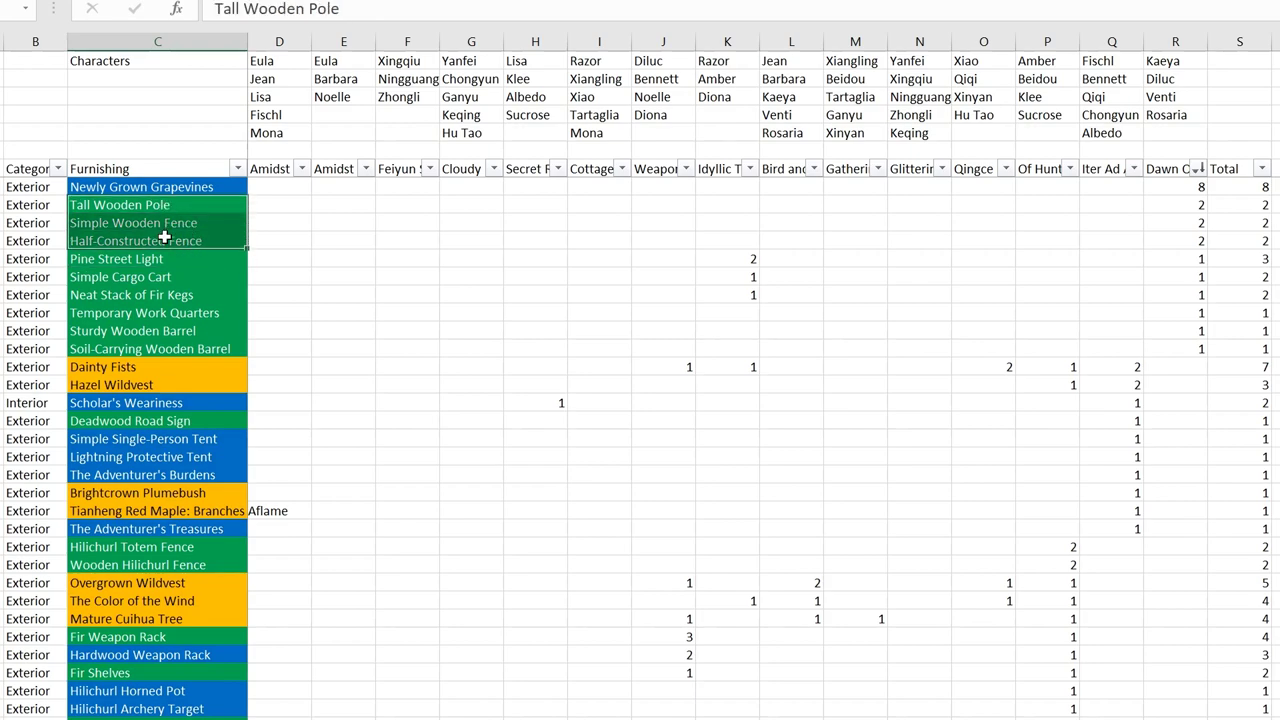
{"action": "left_click", "coordinate": [128, 206]}
{"action": "left_click", "coordinate": [136, 226]}
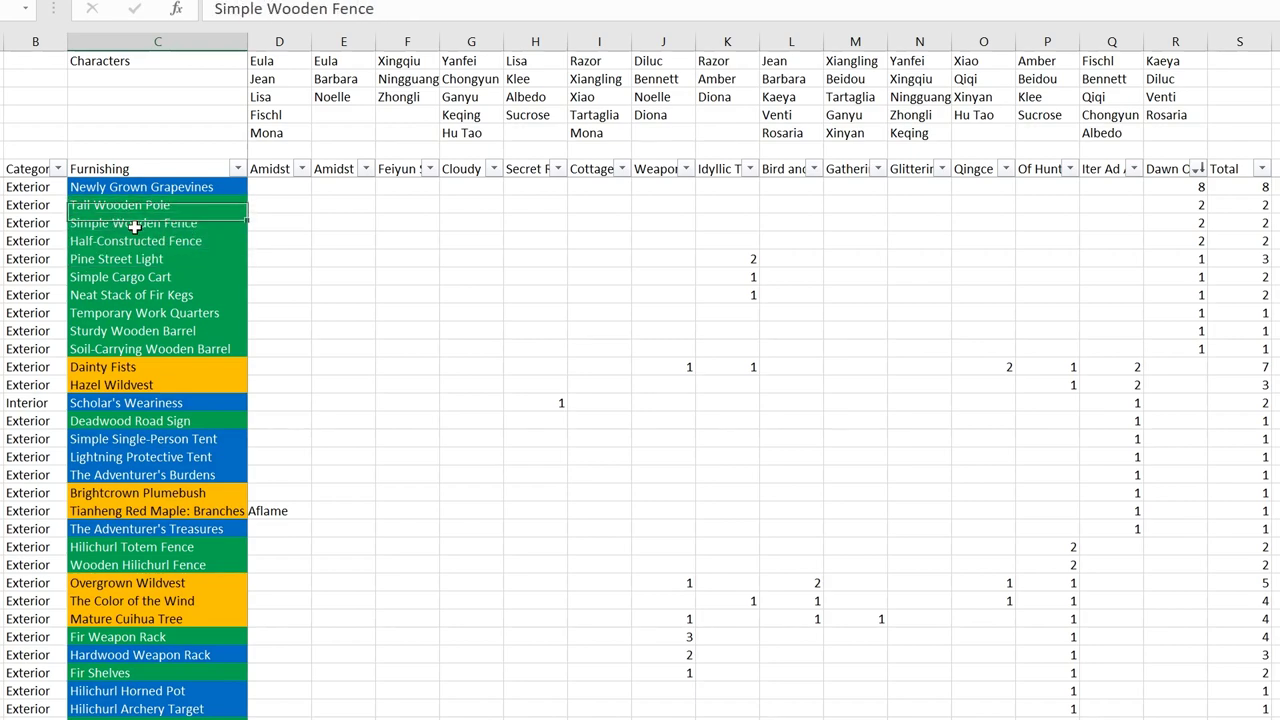
{"action": "left_click", "coordinate": [134, 242]}
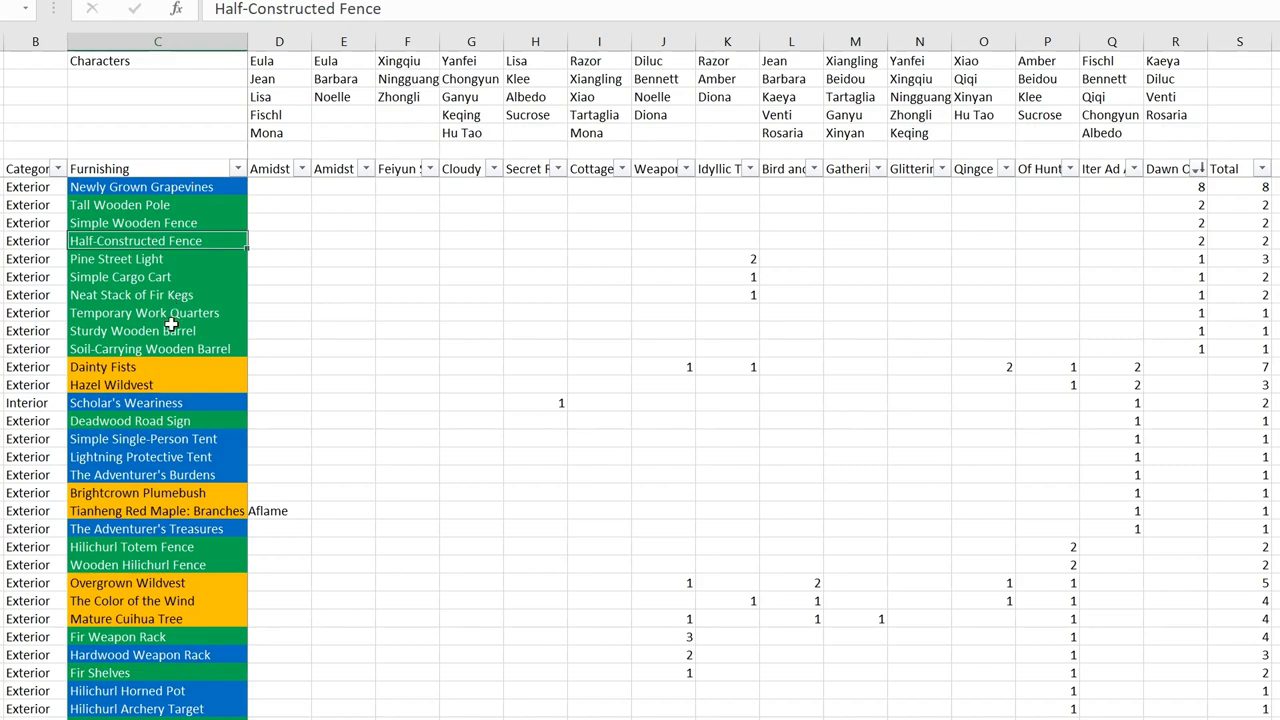
- Select Temporary Work Quarters and the two wooden barrels one by one, then the names from Neat Stack of Fir Kegs up to Pine Street Light
{"action": "left_click", "coordinate": [180, 316]}
{"action": "left_click", "coordinate": [179, 333]}
{"action": "left_click", "coordinate": [190, 343]}
{"action": "left_click_drag", "start_coordinate": [158, 293], "coordinate": [158, 260]}
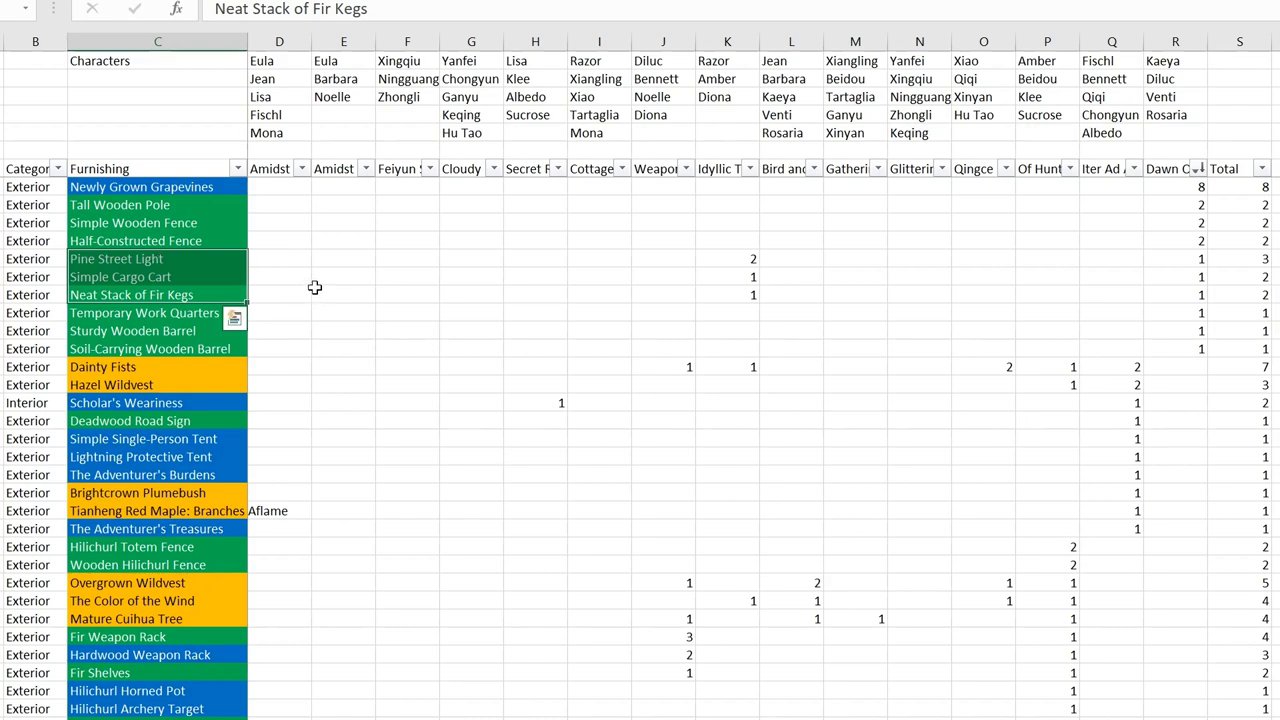
- Select the Dawn Orchard quantities of Simple Wooden Fence and Newly Grown Grapevines, then those from Tall Wooden Pole to Half-Constructed Fence
{"action": "left_click", "coordinate": [1175, 222]}
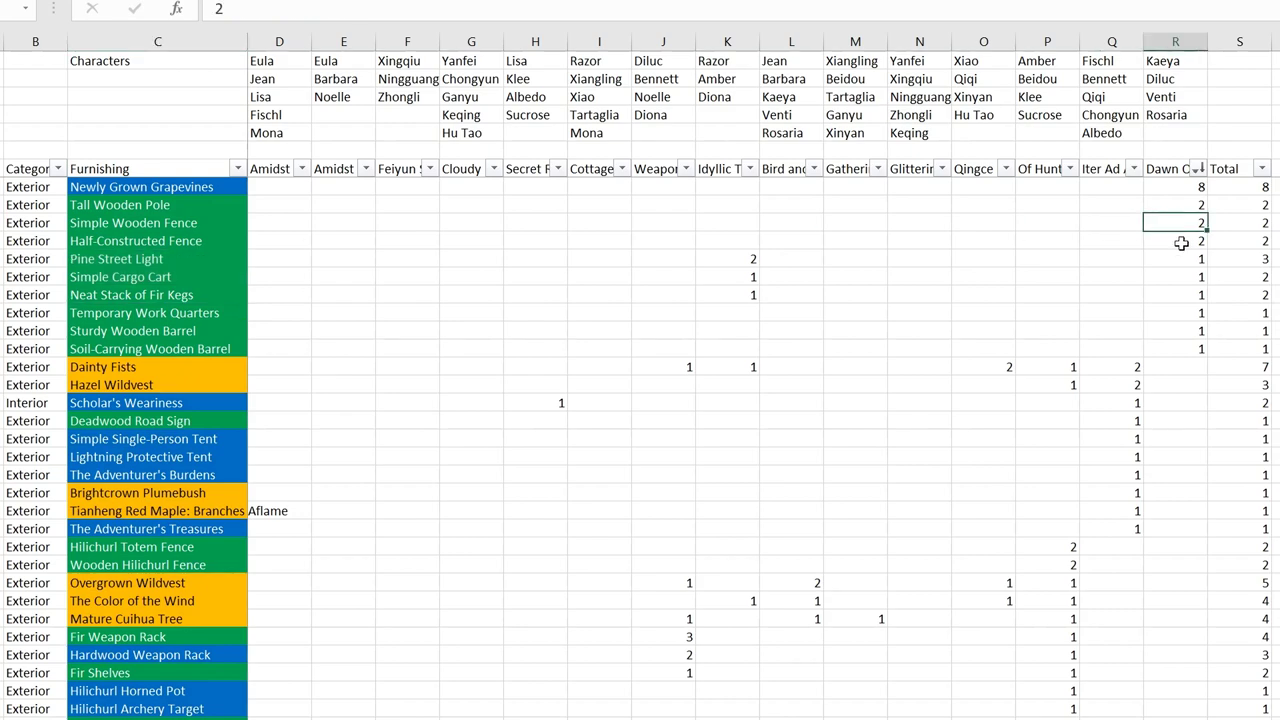
{"action": "left_click", "coordinate": [1185, 188]}
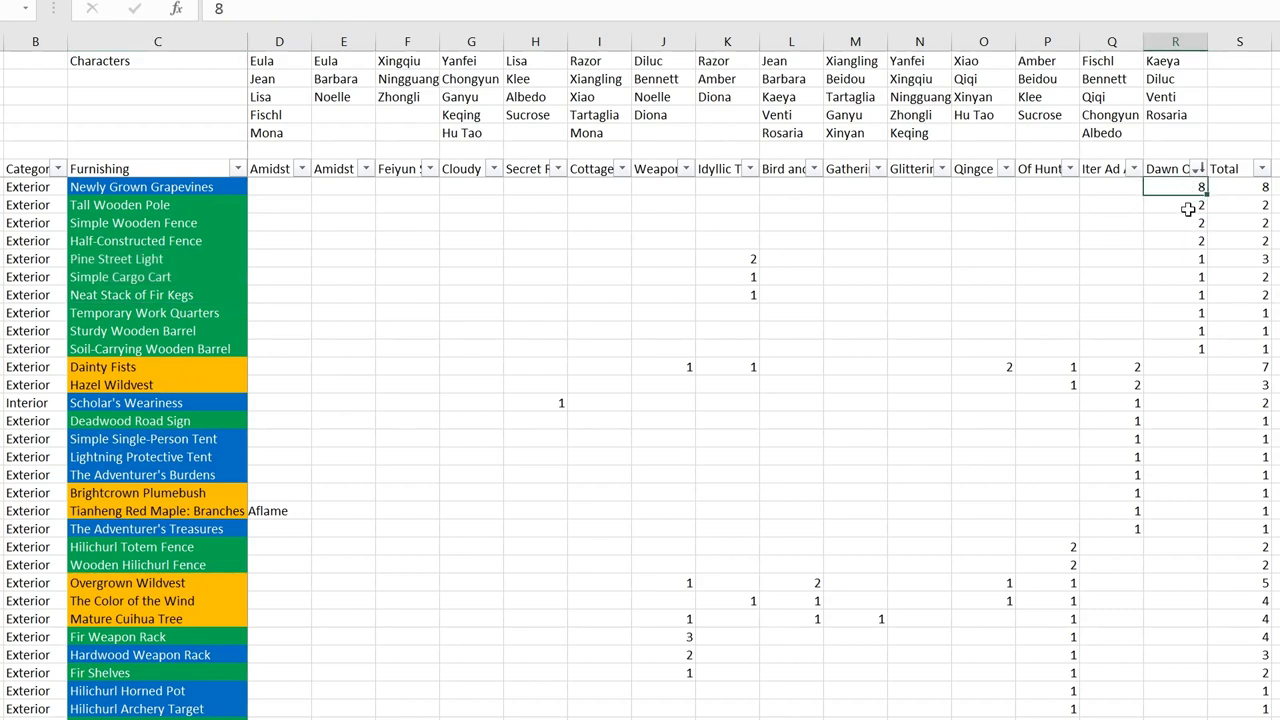
{"action": "left_click_drag", "start_coordinate": [1186, 206], "coordinate": [1194, 240]}
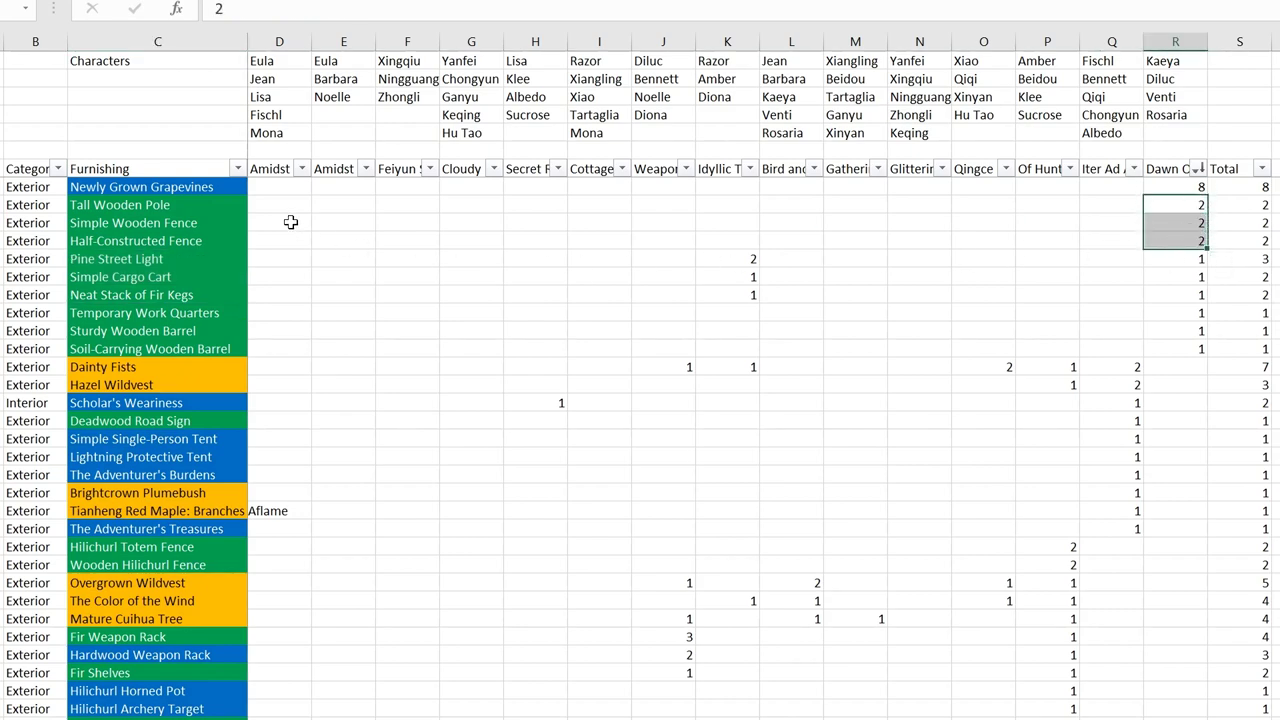
- Clear the quantity selection and sort the furnishings by Total from largest to smallest
{"action": "left_click", "coordinate": [1128, 206]}
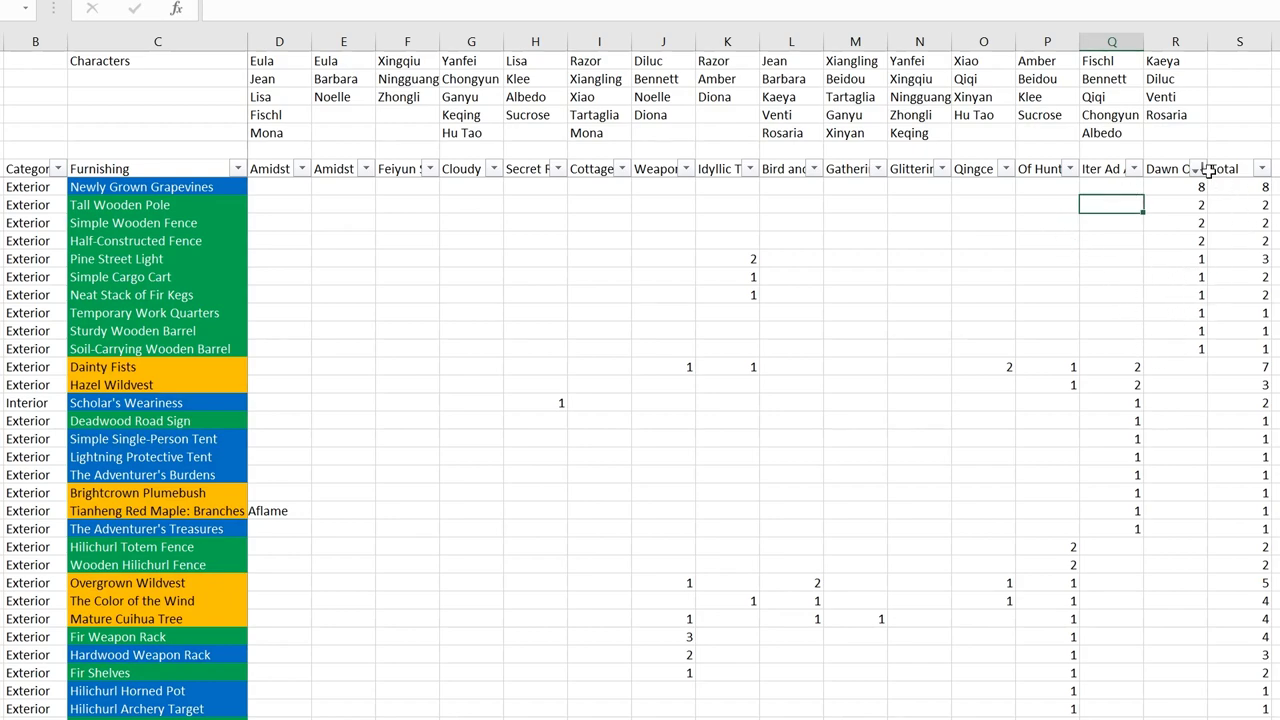
{"action": "left_click", "coordinate": [1262, 169]}
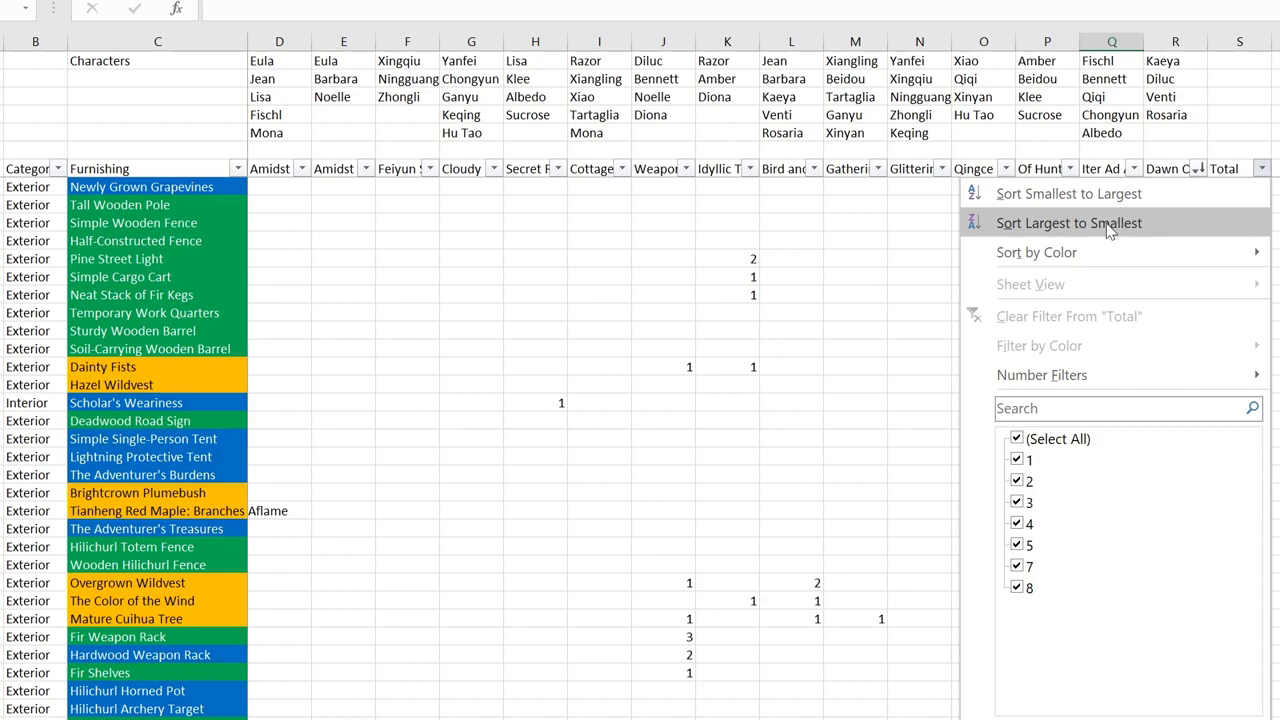
{"action": "left_click", "coordinate": [1091, 221]}
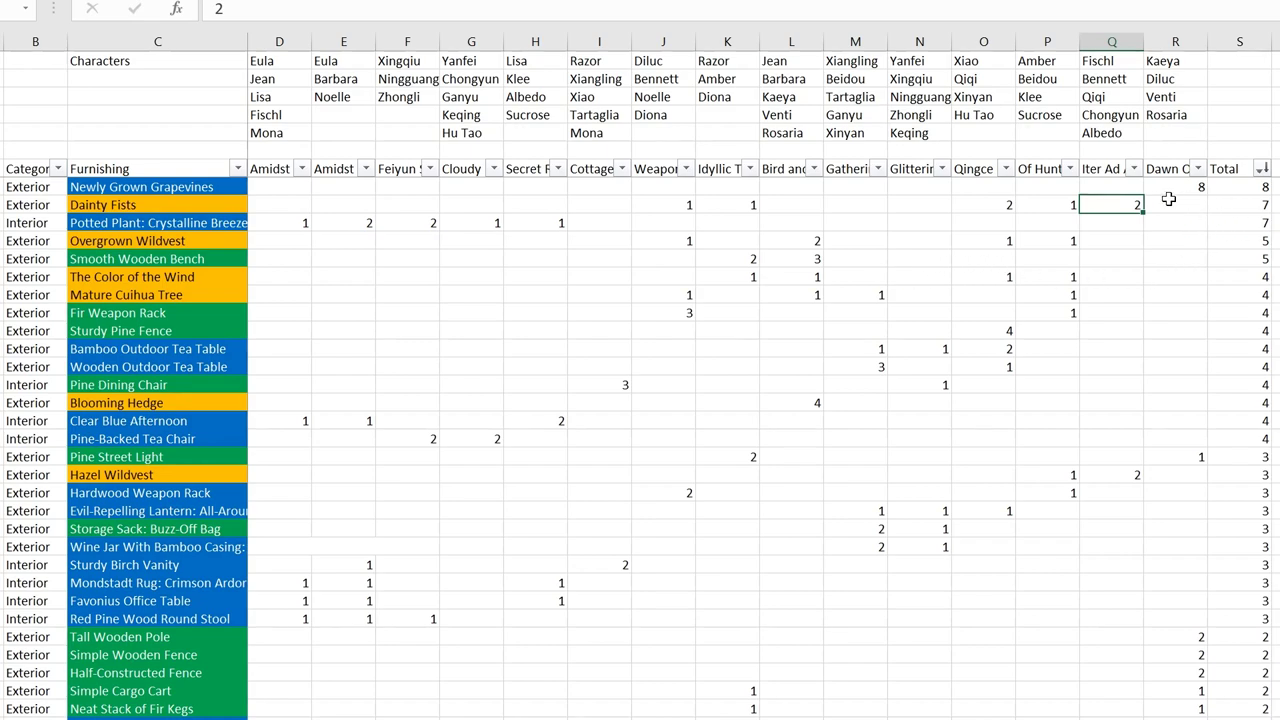
- Select the totals of Newly Grown Grapevines and Potted Plant: Crystalline Breeze, returning to the Newly Grown Grapevines total
{"action": "left_click", "coordinate": [1222, 188]}
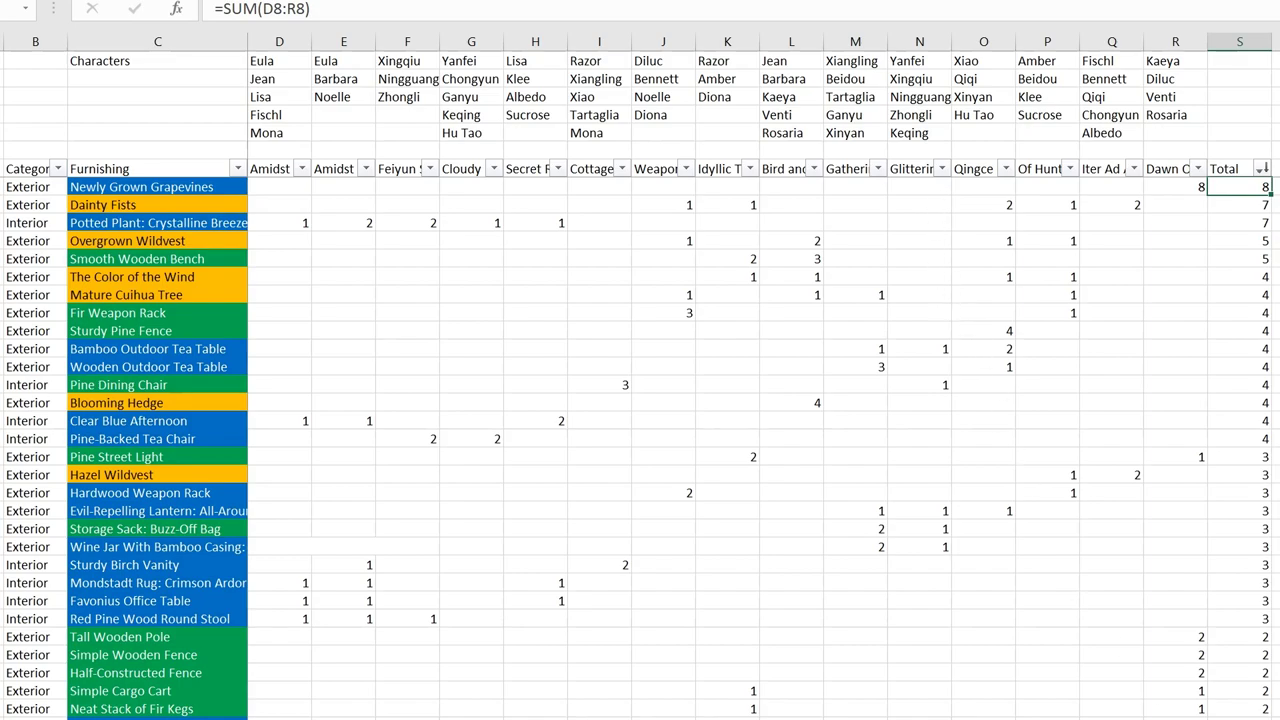
{"action": "scroll", "coordinate": [764, 376], "scroll_direction": "right", "scroll_amount": 5}
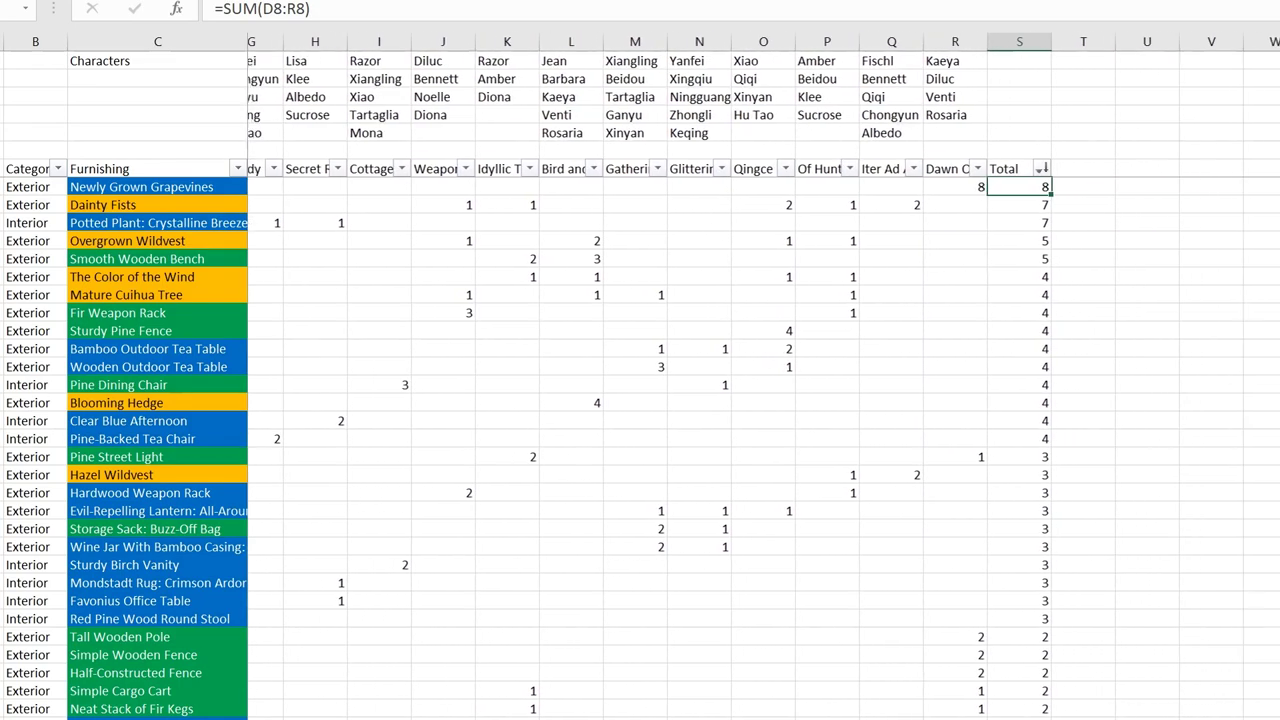
{"action": "scroll", "coordinate": [727, 333], "scroll_direction": "right", "scroll_amount": 5}
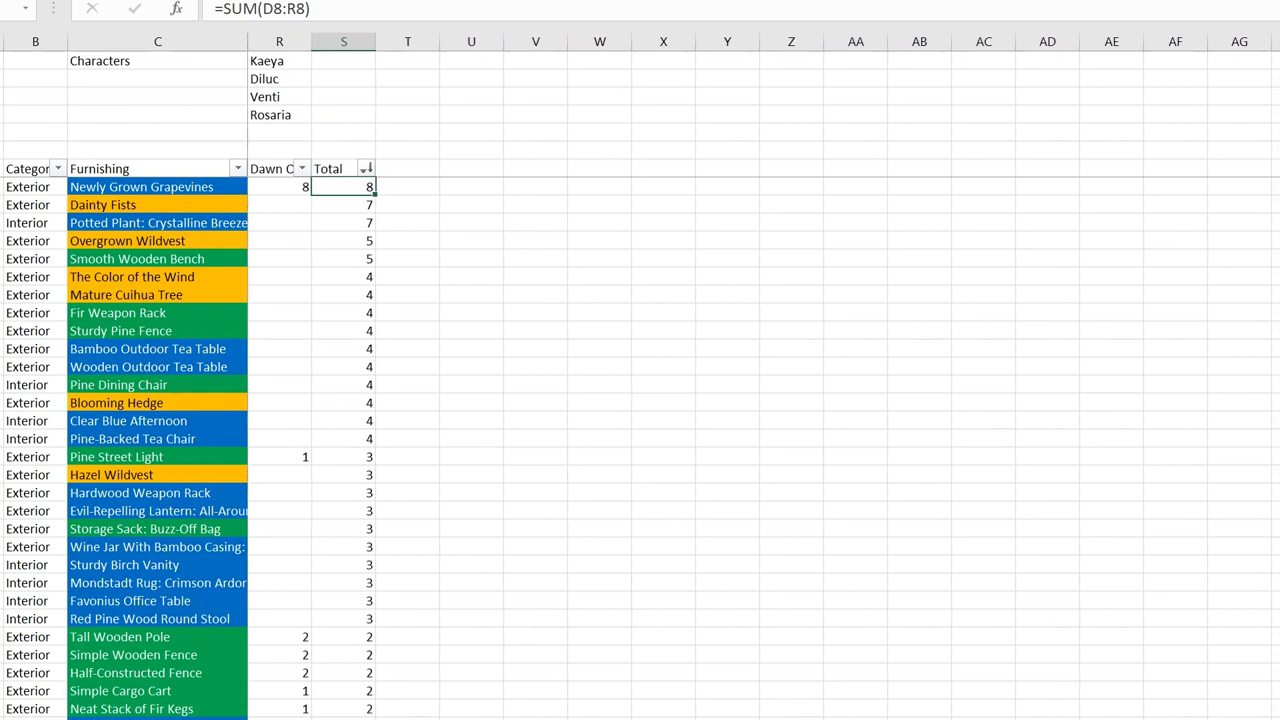
{"action": "left_click", "coordinate": [297, 222]}
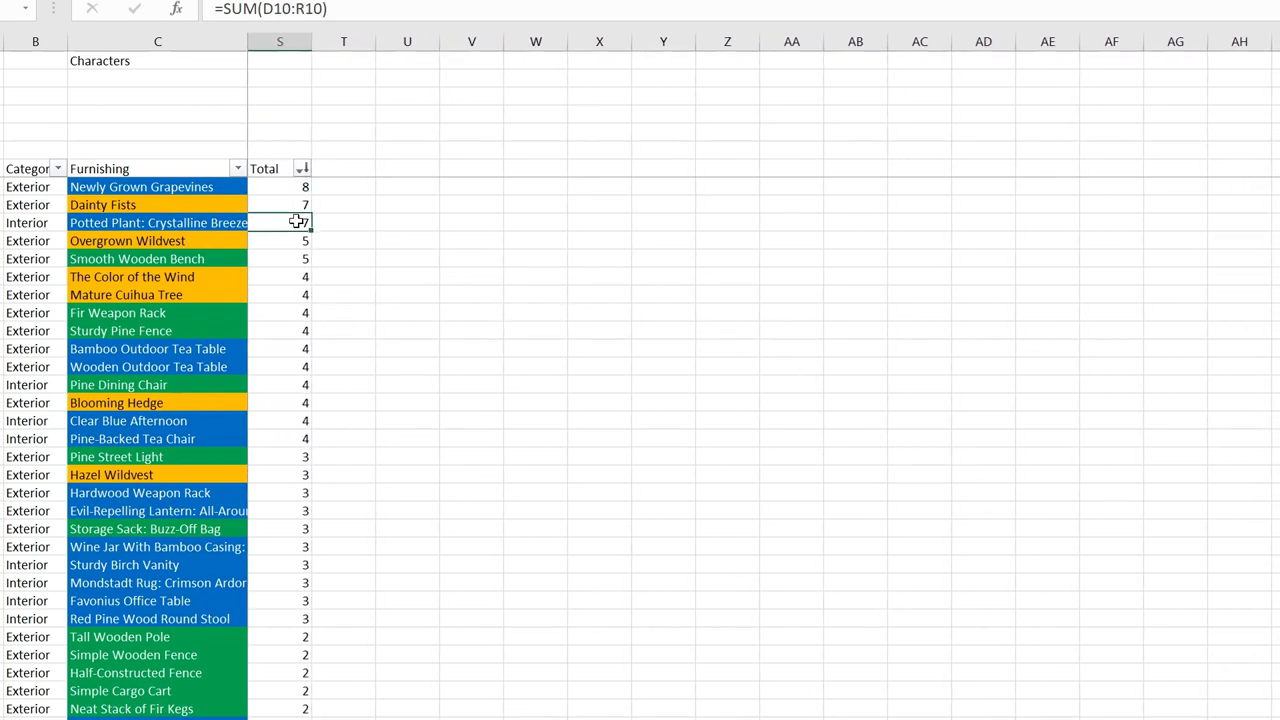
{"action": "left_click", "coordinate": [285, 187]}
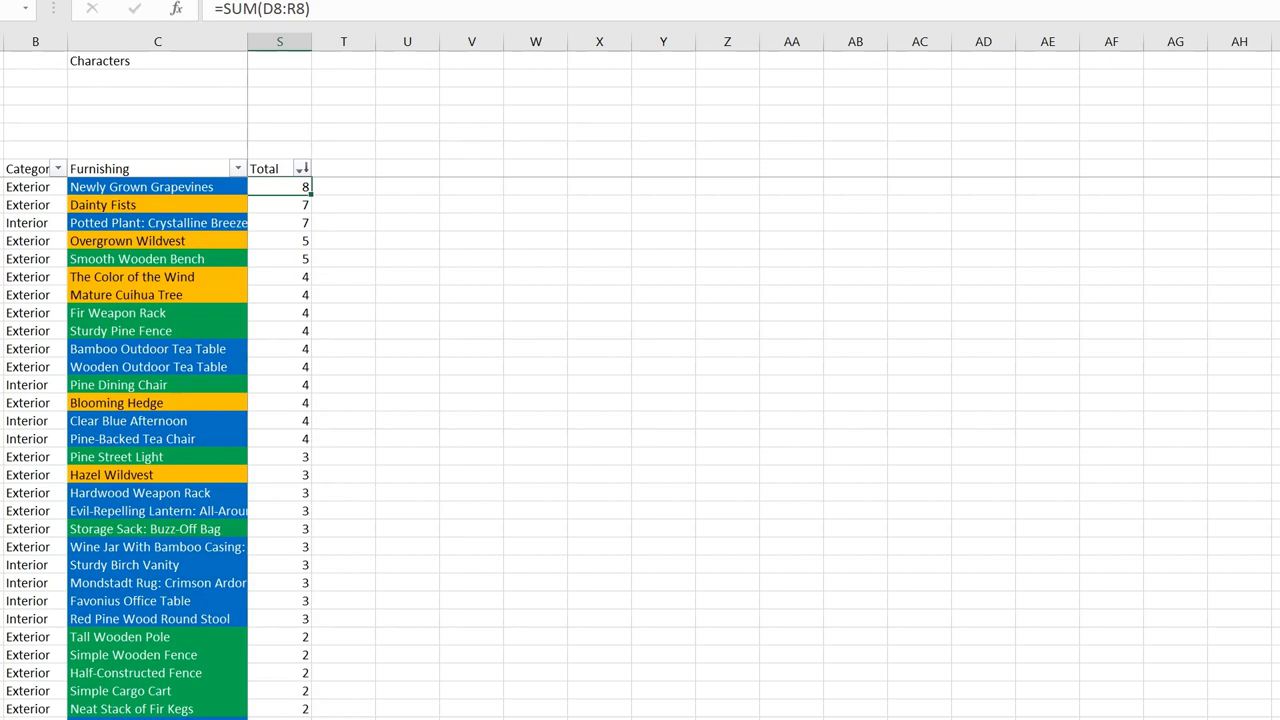
- Select the blank cells beside the totals from Newly Grown Grapevines to Potted Plant: Crystalline Breeze
{"action": "key", "text": "Right"}
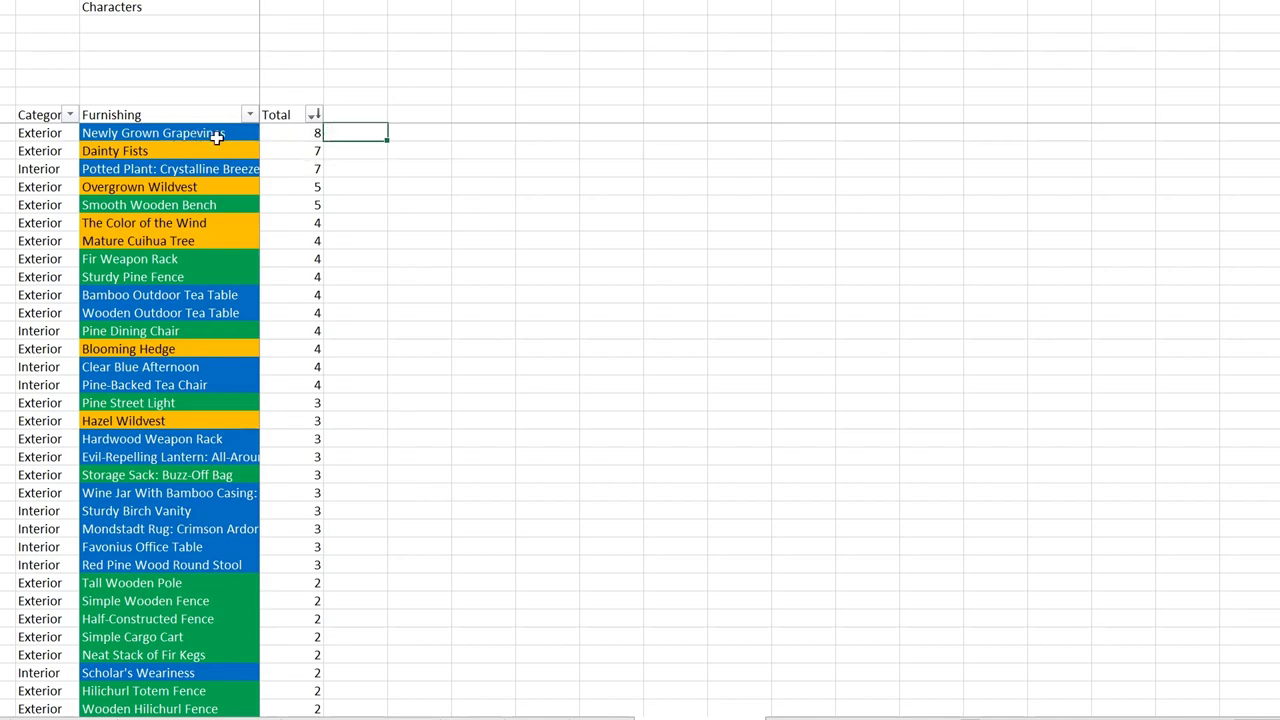
{"action": "mouse_move", "coordinate": [288, 155]}
{"action": "left_mouse_down"}
{"action": "mouse_move", "coordinate": [317, 177]}
{"action": "mouse_move", "coordinate": [337, 126]}
{"action": "left_mouse_up"}
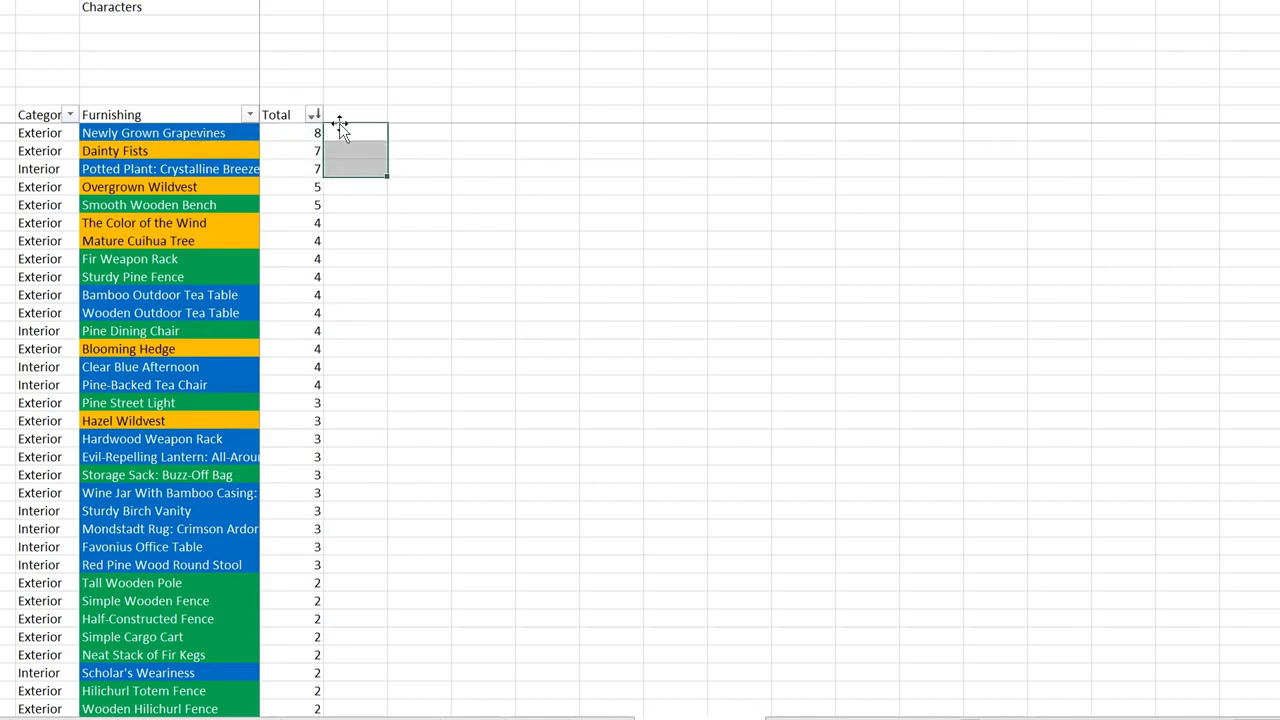
{"action": "left_click", "coordinate": [346, 133]}
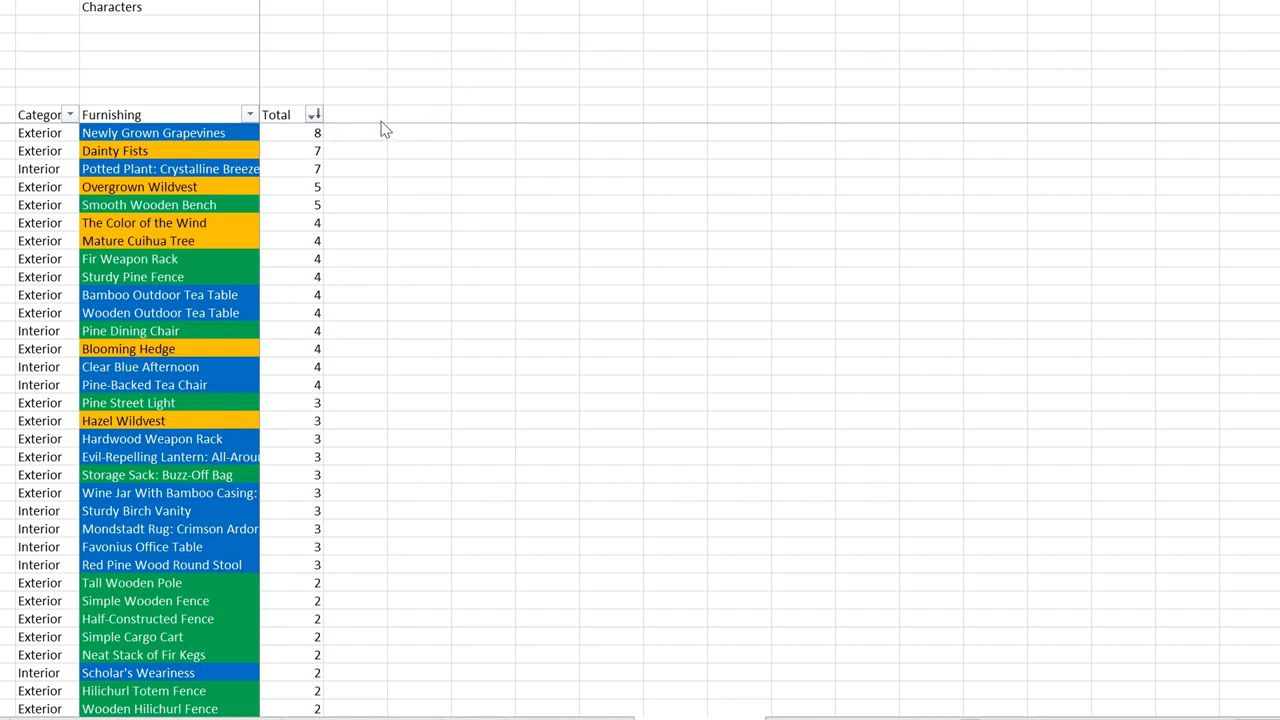
- Select the totals from Dainty Fists to Smooth Wooden Bench one by one, then the blank cell beside The Color of the Wind's total
{"action": "left_click", "coordinate": [363, 127]}
{"action": "left_click", "coordinate": [300, 146]}
{"action": "left_click", "coordinate": [307, 168]}
{"action": "left_click", "coordinate": [303, 189]}
{"action": "left_click", "coordinate": [297, 206]}
{"action": "left_click", "coordinate": [337, 223]}
- Select the furnishing names from Temporary Work Quarters to Soil-Carrying Wooden Barrel, then clear the selection
{"action": "left_click", "coordinate": [359, 706]}
{"action": "key", "text": "Page_Down"}
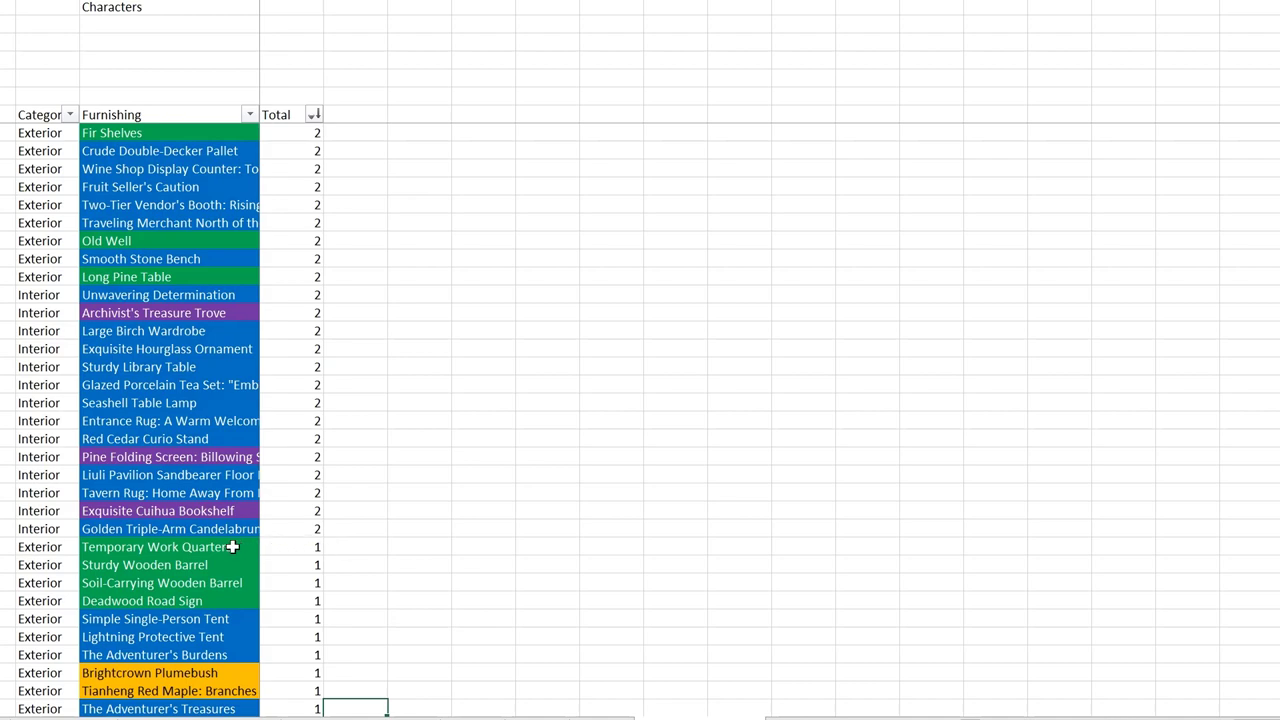
{"action": "left_click_drag", "start_coordinate": [207, 550], "coordinate": [205, 583]}
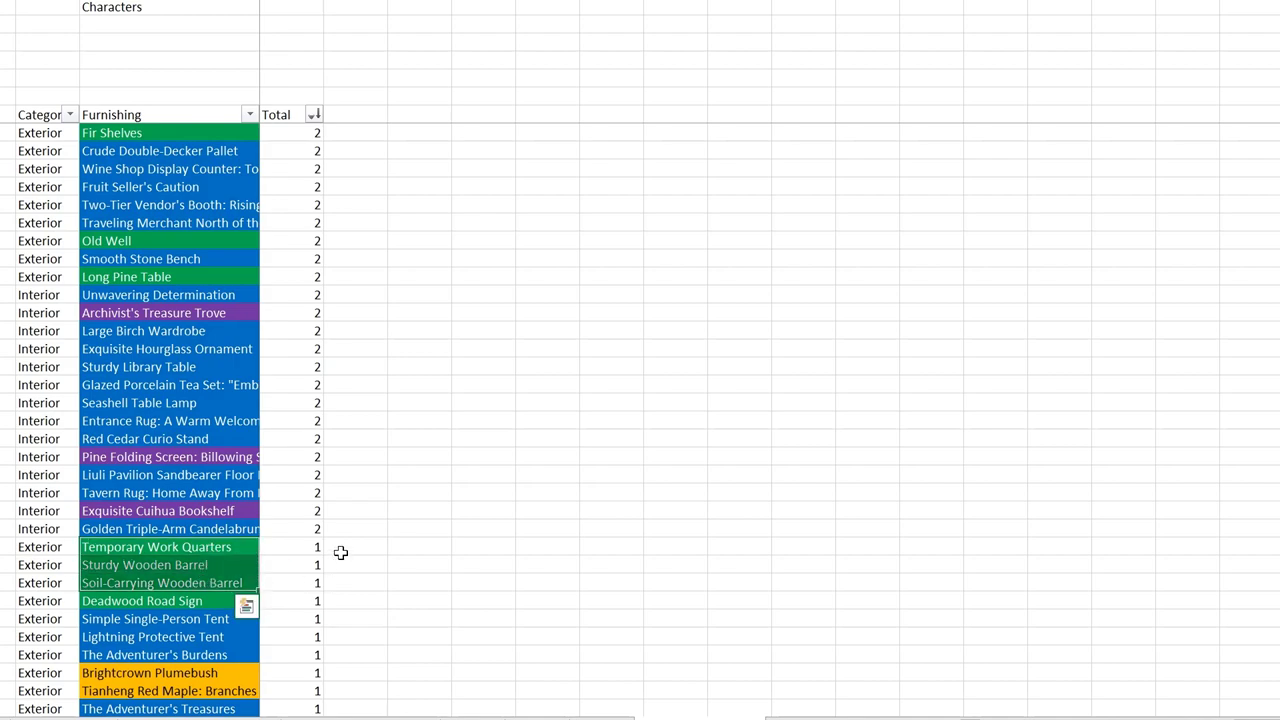
{"action": "left_click", "coordinate": [340, 552]}
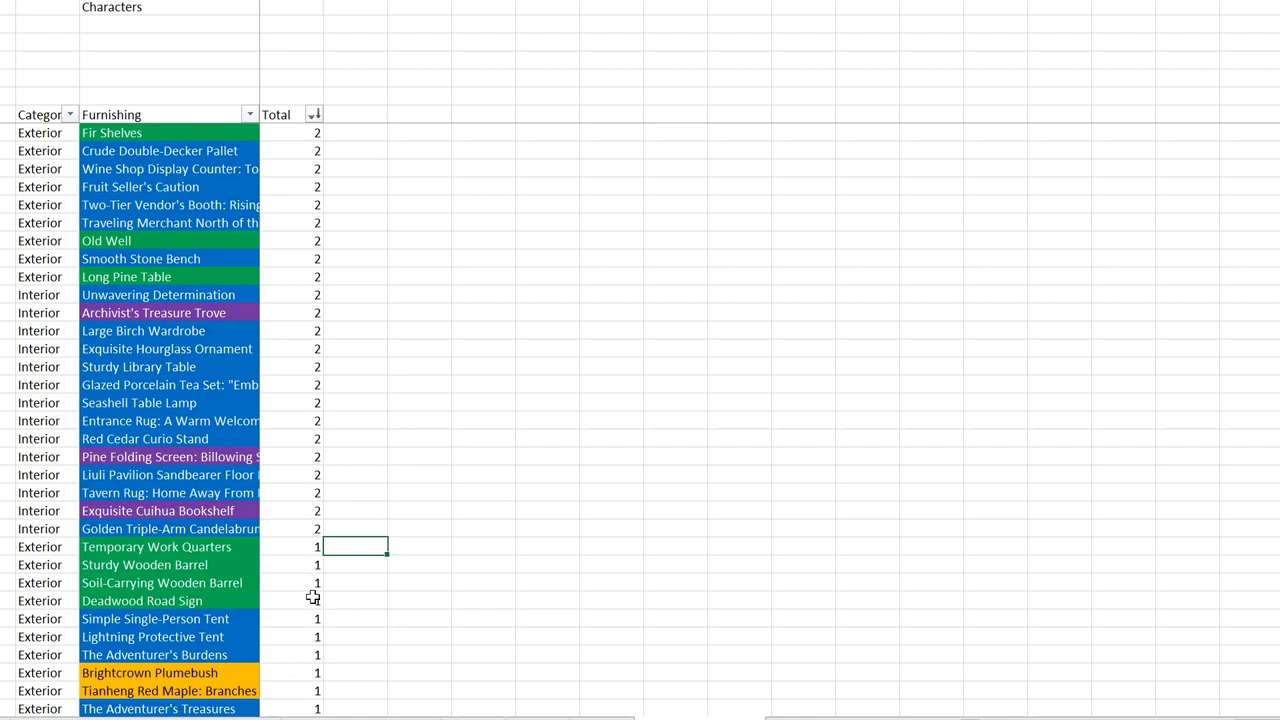
- Select the Tianheng Red Maple name, the blank cell beside its total, and the blank cell beside the Fir Shelves total
{"action": "left_click", "coordinate": [220, 690]}
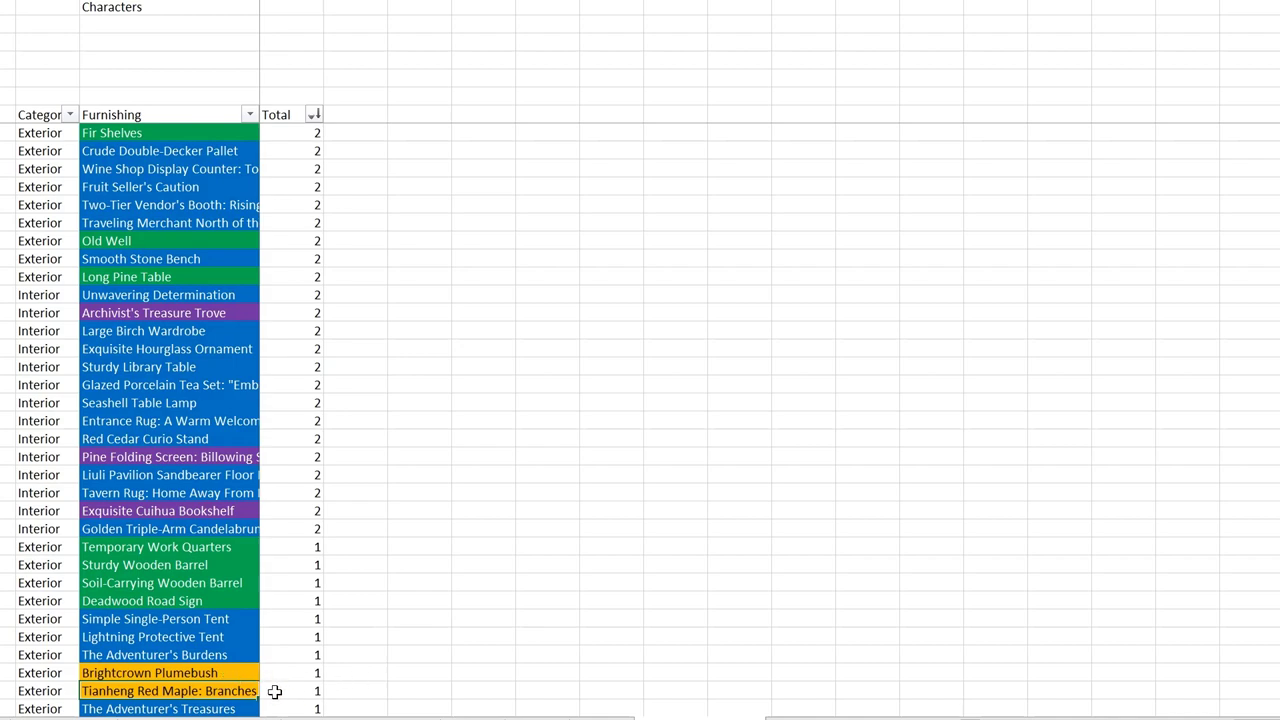
{"action": "left_click", "coordinate": [352, 692]}
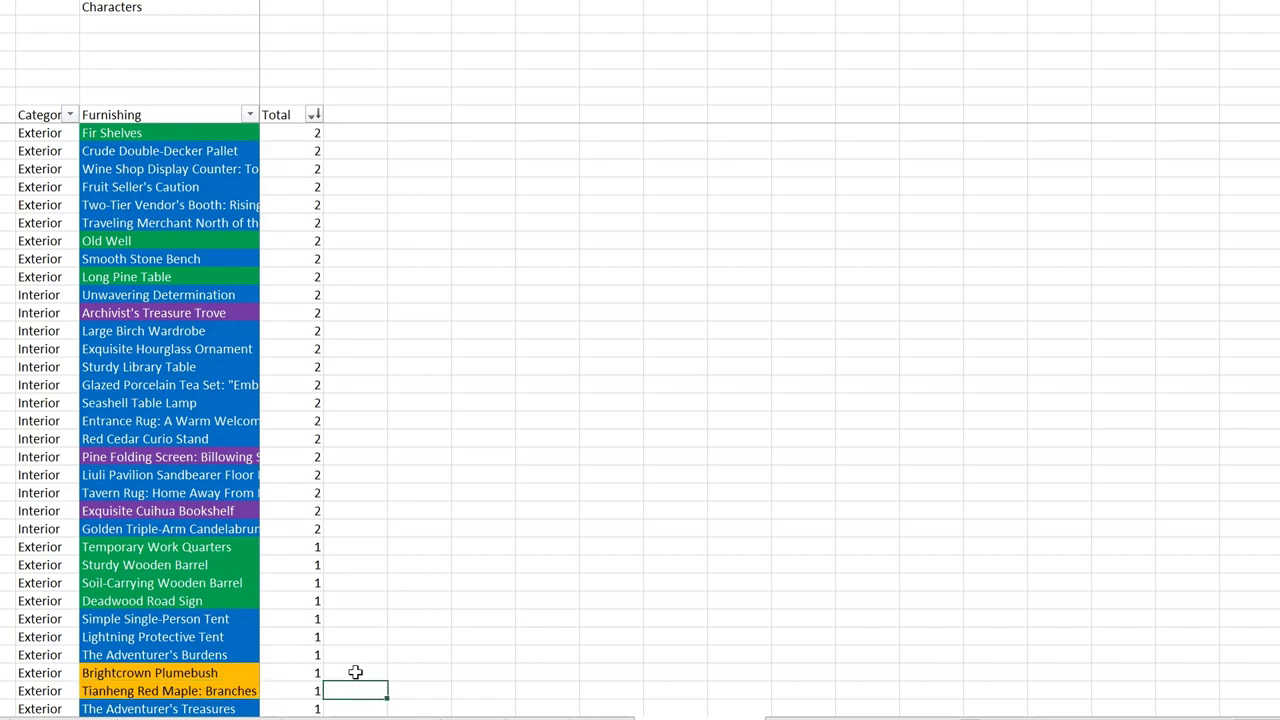
{"action": "left_click", "coordinate": [351, 139]}
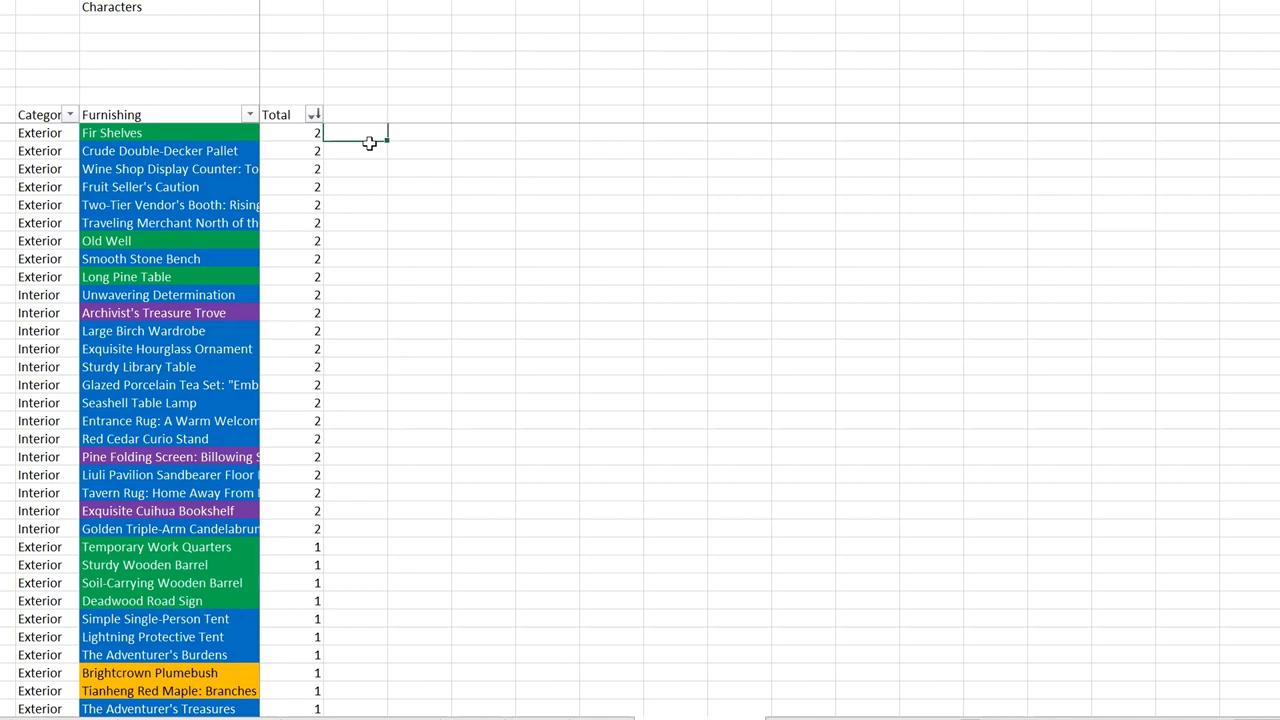
- Select the Hilichurl Horned Pot total, the Stone Cup-Shaped Pool name, and the blank cell beside the Hilichurl Horned Pot total
{"action": "scroll", "coordinate": [369, 143], "scroll_direction": "down", "scroll_amount": 10}
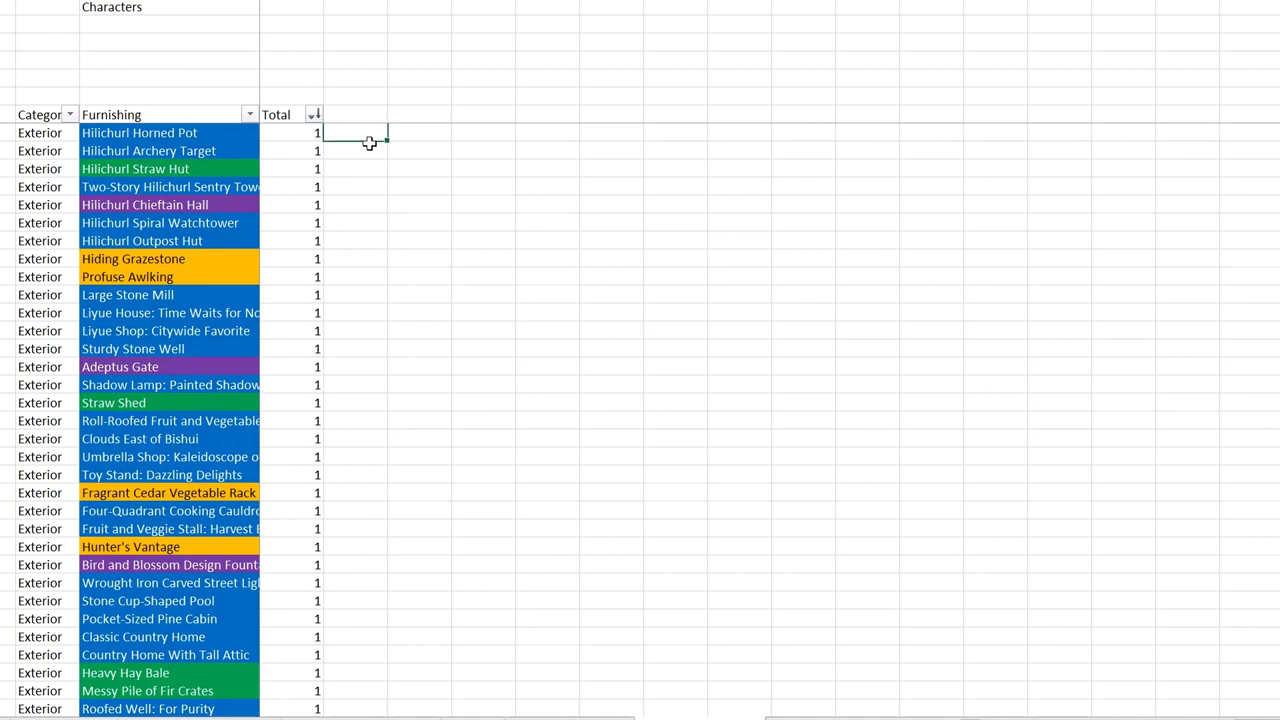
{"action": "left_click", "coordinate": [310, 133]}
{"action": "left_click", "coordinate": [224, 601]}
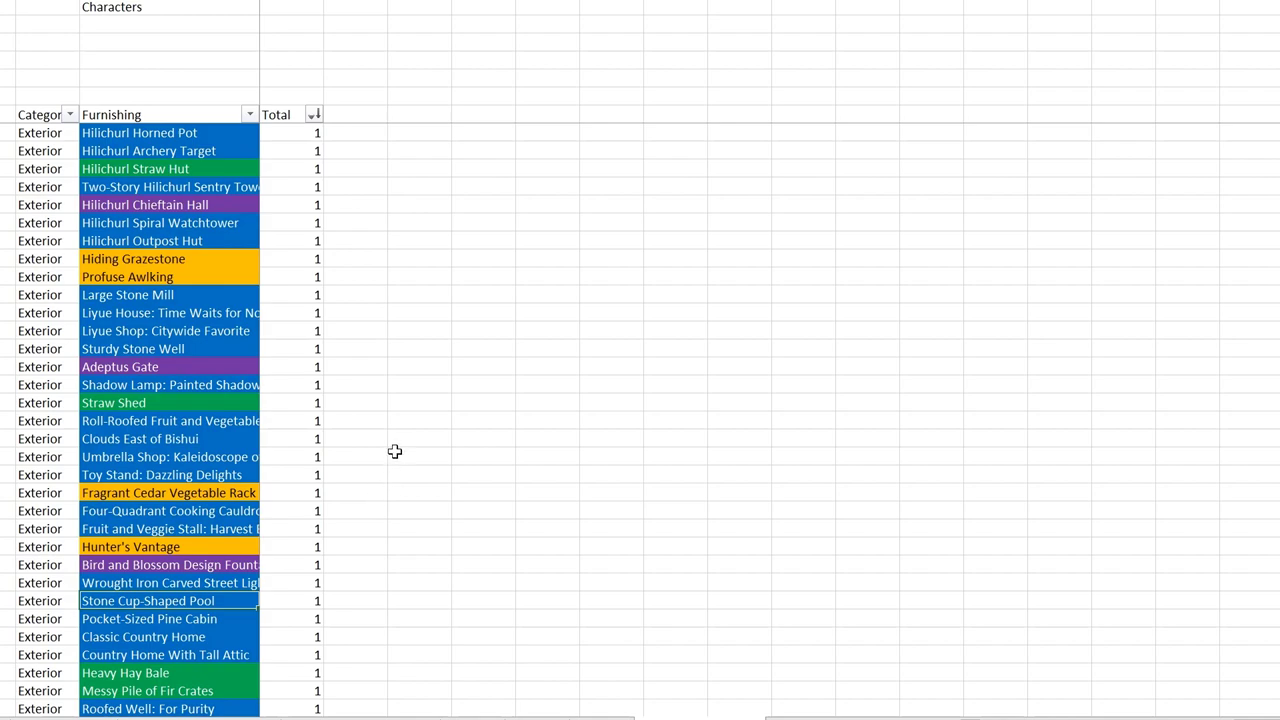
{"action": "left_click", "coordinate": [341, 131]}
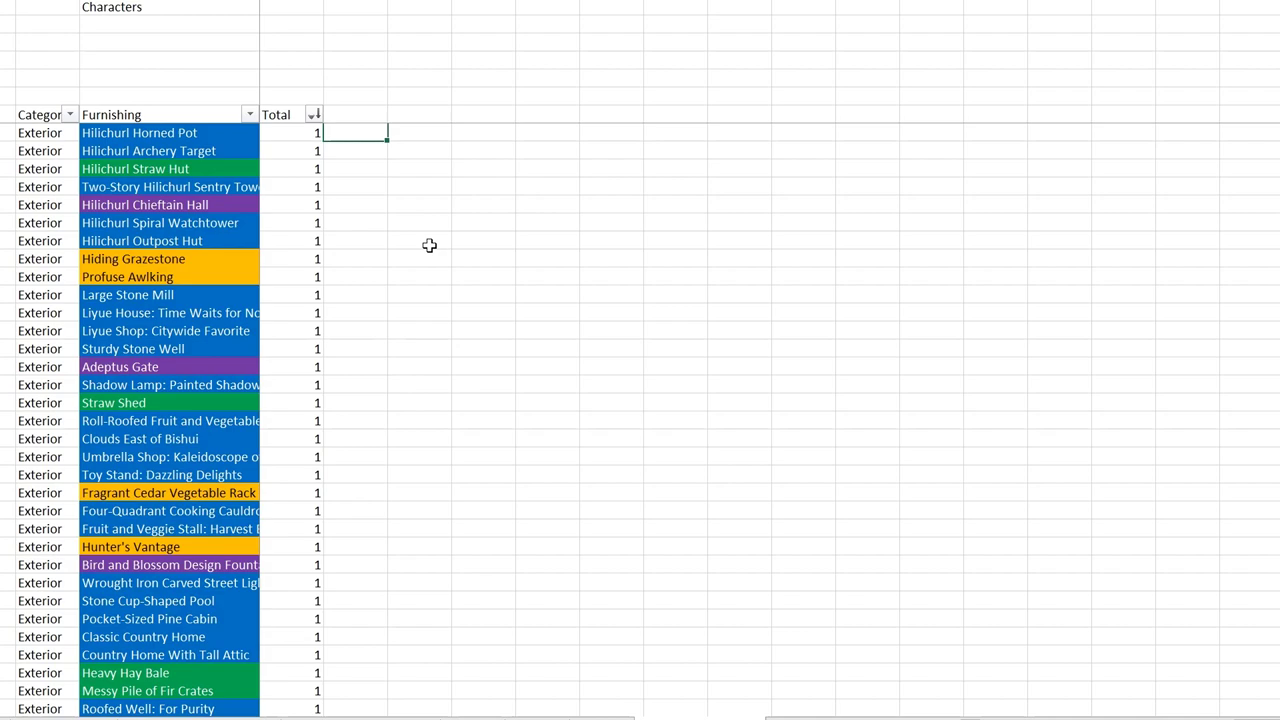
- Review the remaining furnishings through Potted Plant: Petite Perrenial, and return to Newly Grown Grapevines at the start of the sorted list
{"action": "key", "text": "Page_Down"}
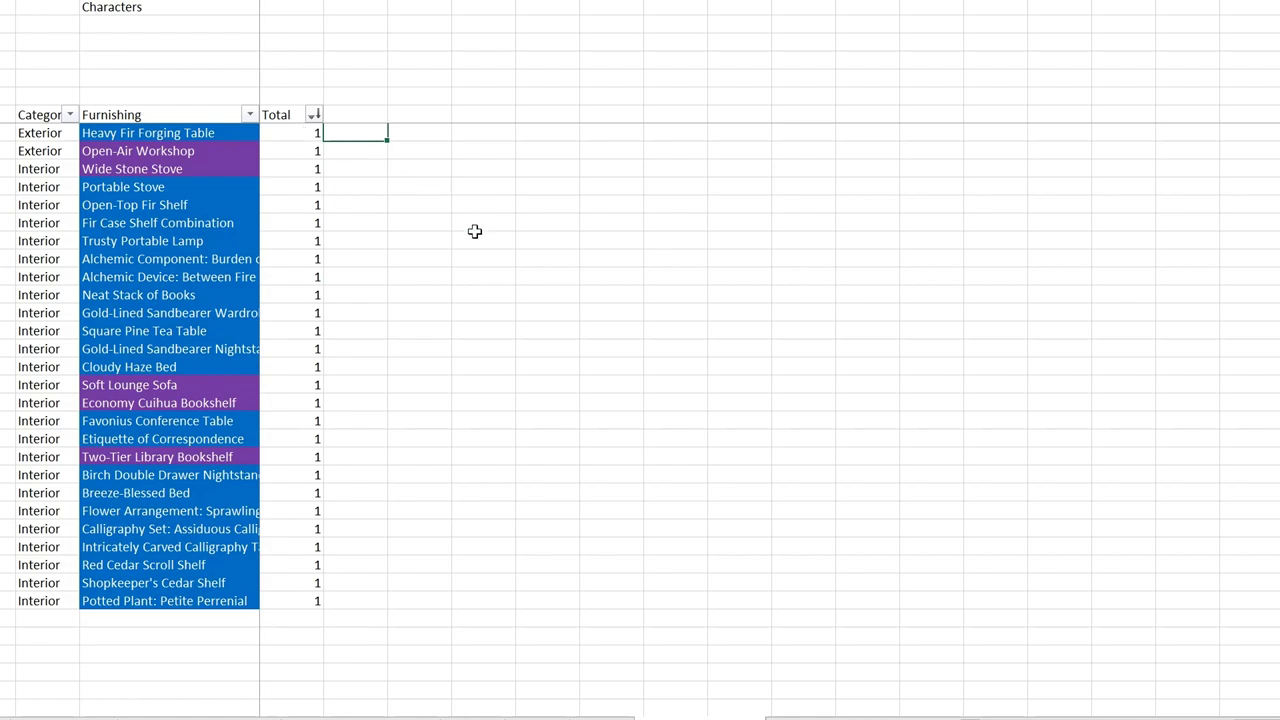
{"action": "scroll", "coordinate": [474, 231], "scroll_direction": "up", "scroll_amount": 12}
{"action": "scroll", "coordinate": [474, 231], "scroll_direction": "up", "scroll_amount": 12}
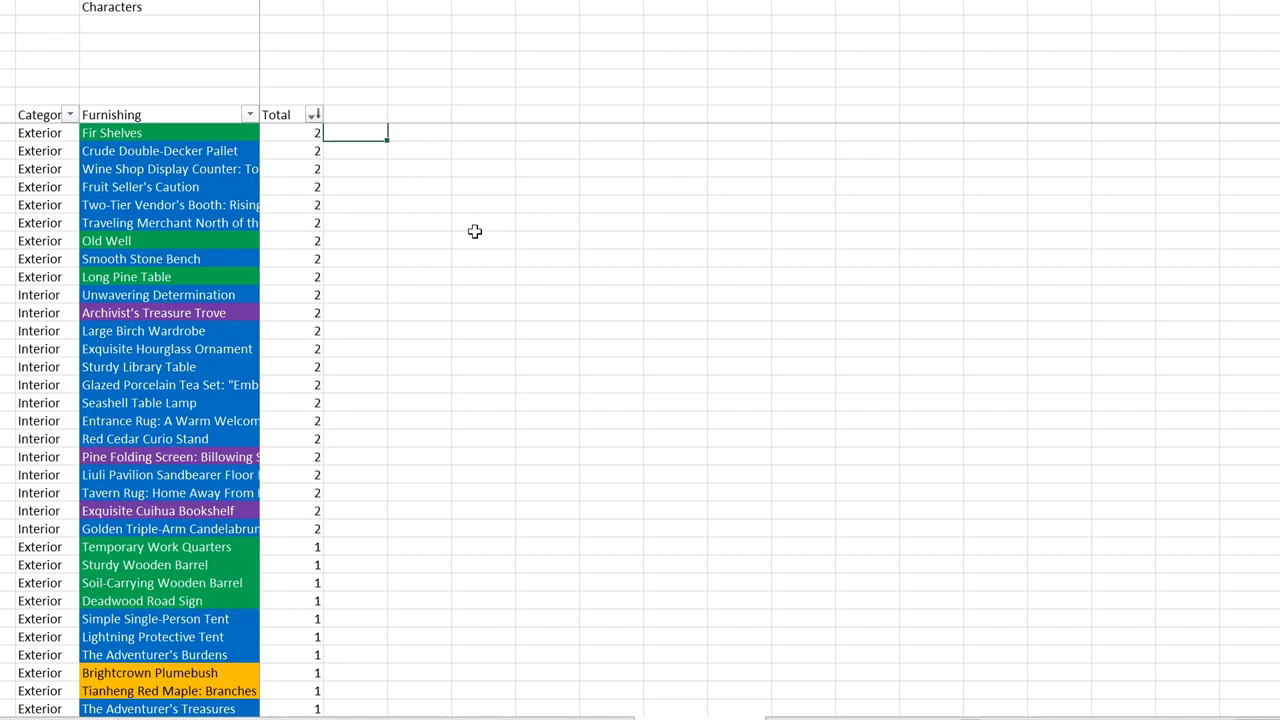
{"action": "key", "text": "Page_Up"}
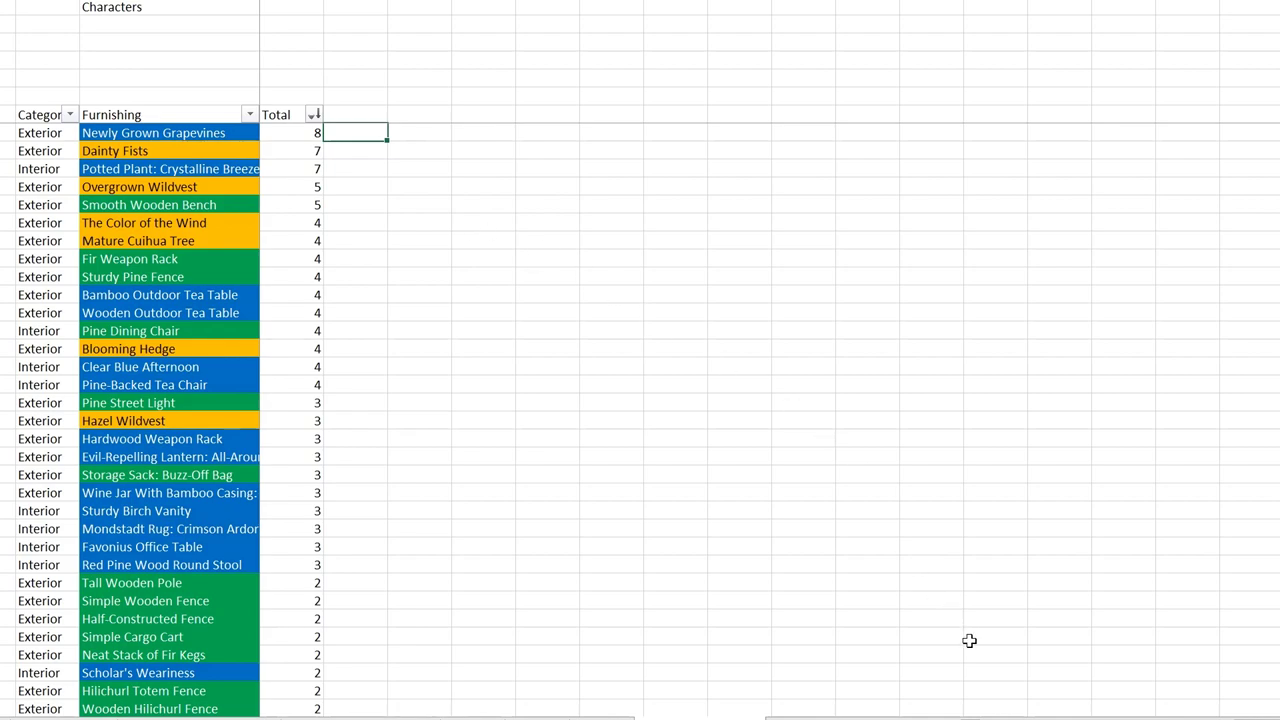
- Switch to the web page for the Dialogue Twixt Ancient Tree and Rock set and examine its component furnishings and assignable characters
{"action": "key", "text": "ctrl+shift+0"}
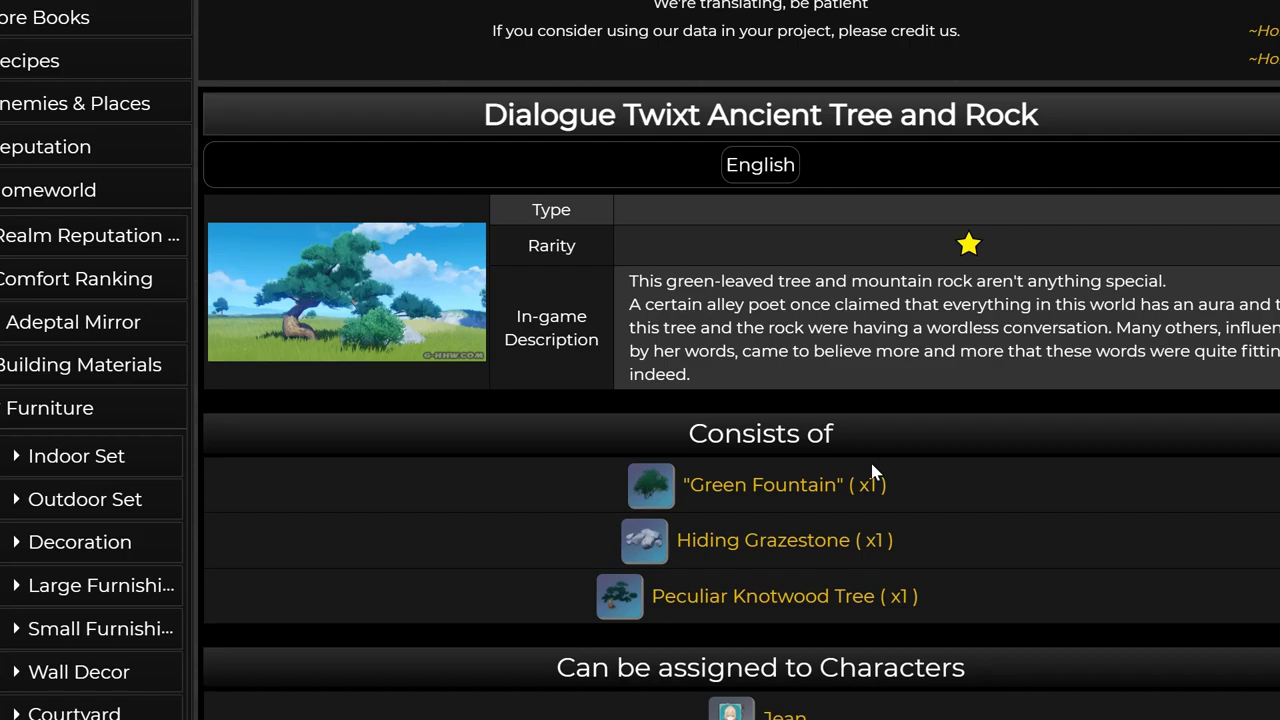
{"action": "scroll", "coordinate": [872, 470], "scroll_direction": "down", "scroll_amount": 3}
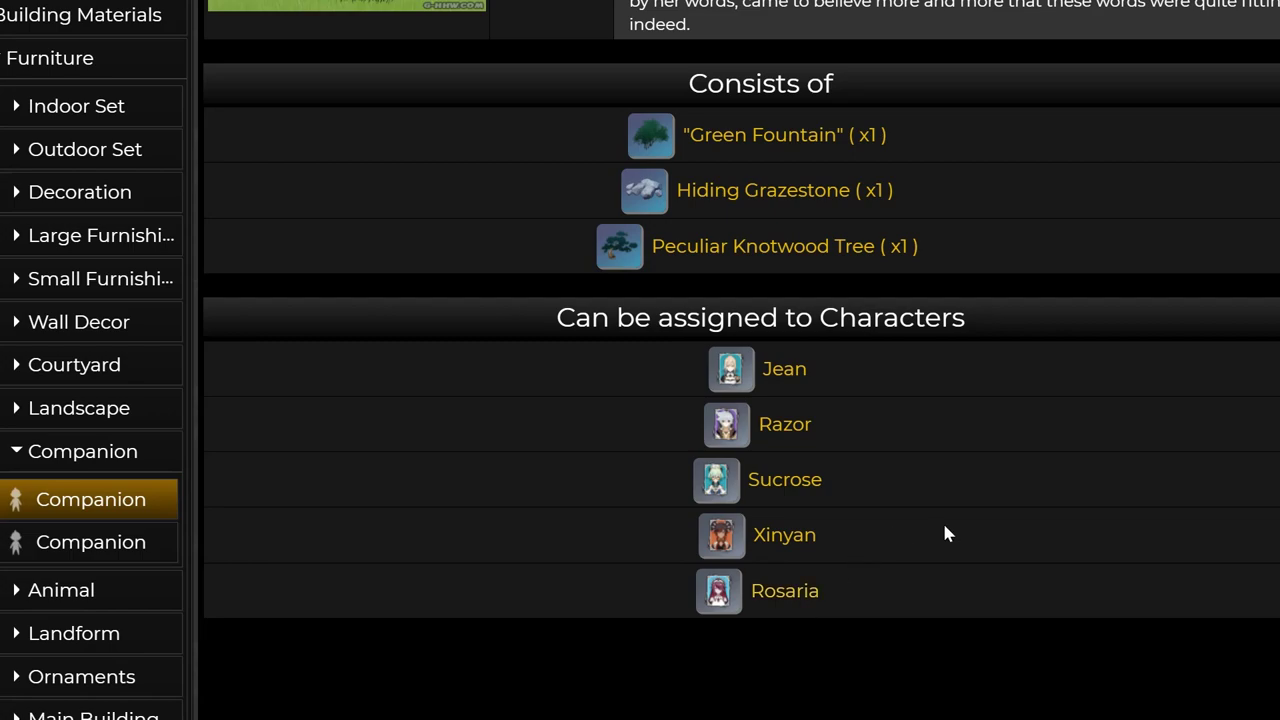
{"action": "scroll", "coordinate": [946, 534], "scroll_direction": "up", "scroll_amount": 1}
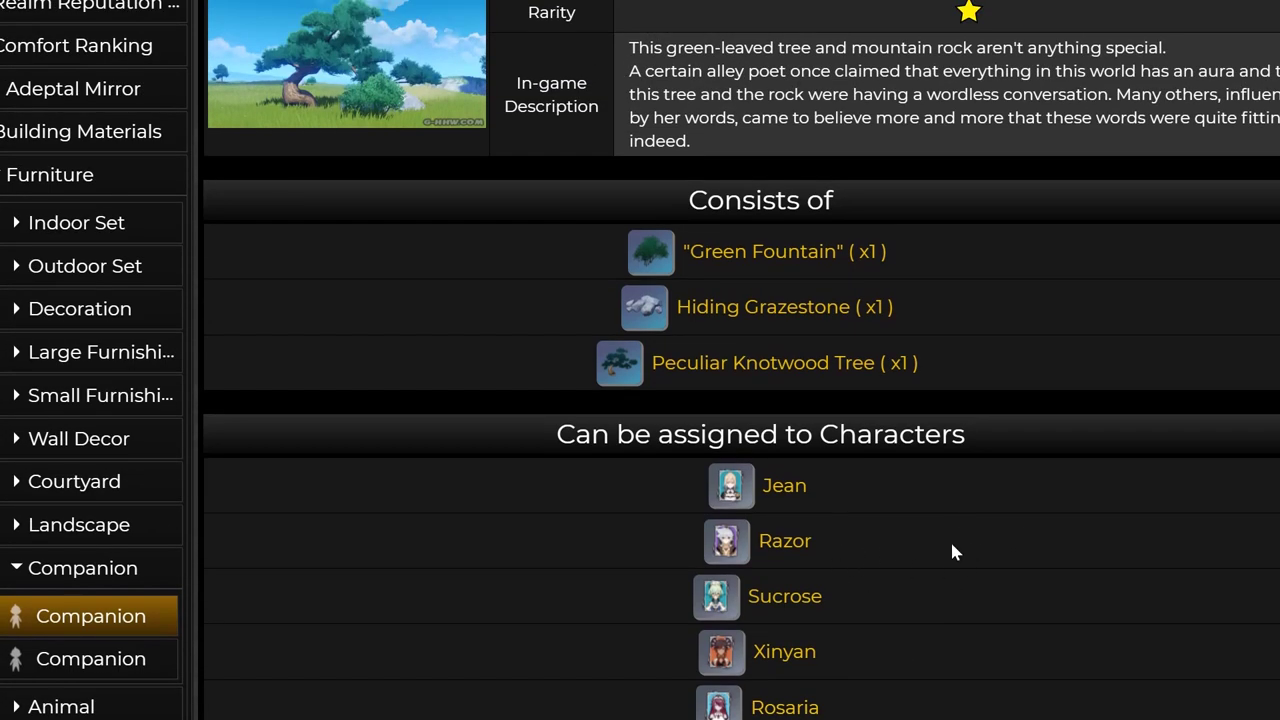
{"action": "scroll", "coordinate": [949, 540], "scroll_direction": "up", "scroll_amount": 3}
{"action": "scroll", "coordinate": [947, 535], "scroll_direction": "down", "scroll_amount": 4}
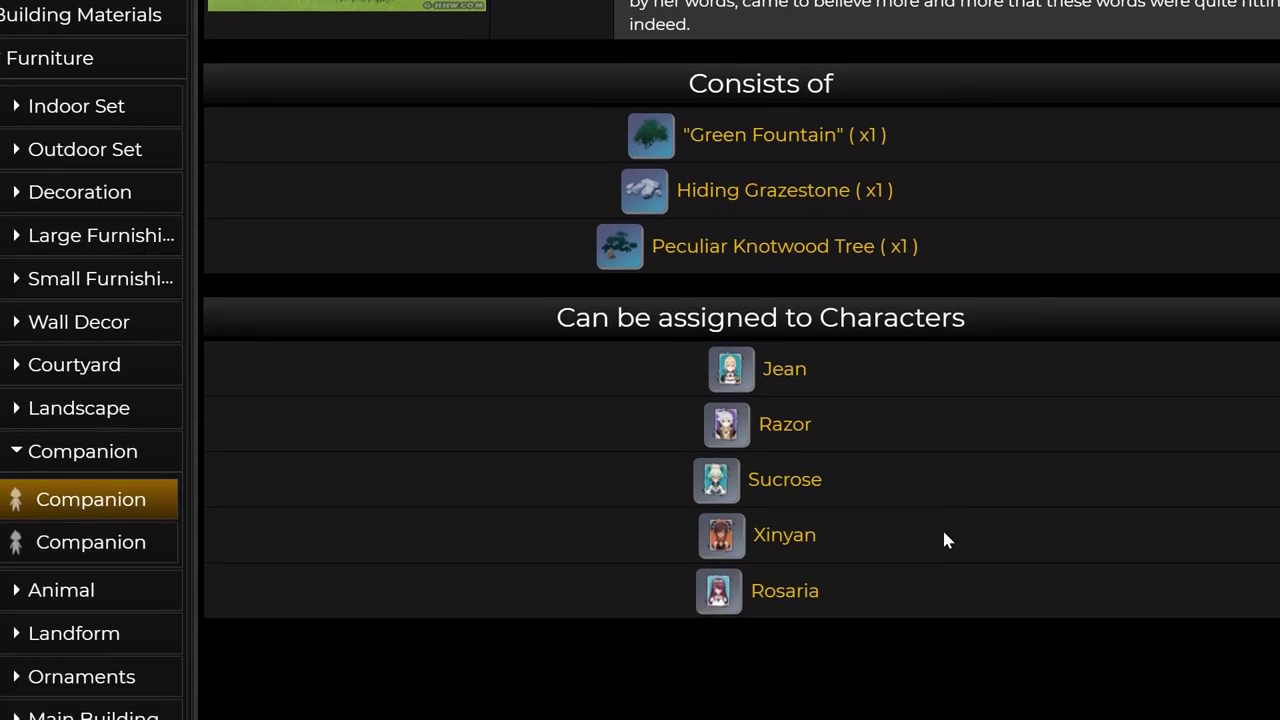
{"action": "scroll", "coordinate": [940, 530], "scroll_direction": "up", "scroll_amount": 3}
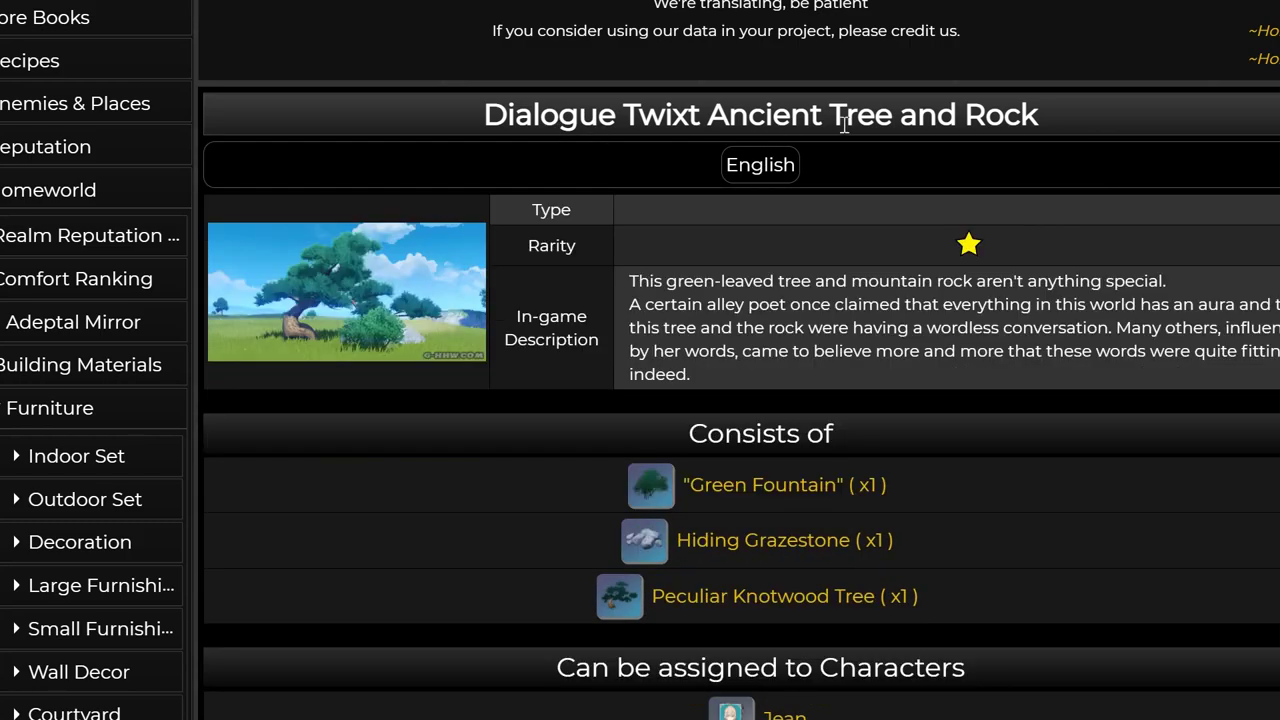
{"action": "mouse_move", "coordinate": [760, 165]}
{"action": "scroll", "coordinate": [843, 564], "scroll_direction": "down", "scroll_amount": 3}
{"action": "scroll", "coordinate": [850, 525], "scroll_direction": "up", "scroll_amount": 5}
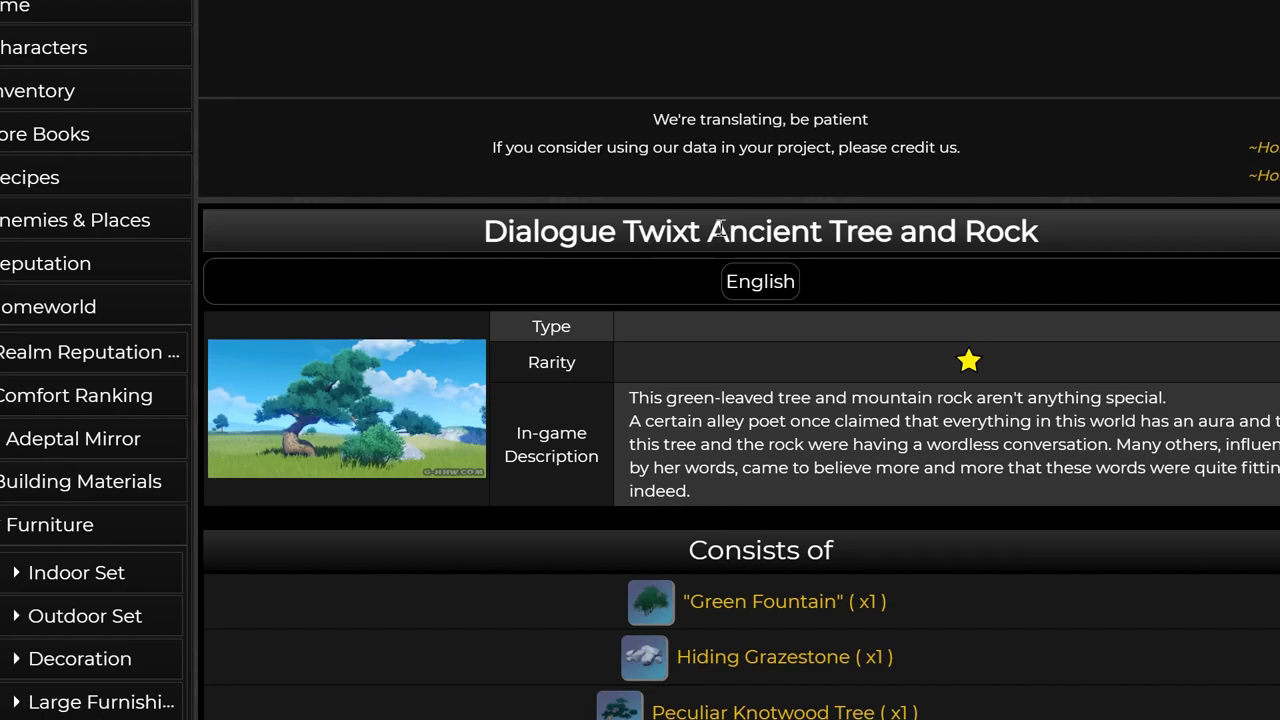
{"action": "mouse_move", "coordinate": [679, 400]}
{"action": "scroll", "coordinate": [706, 494], "scroll_direction": "down", "scroll_amount": 3}
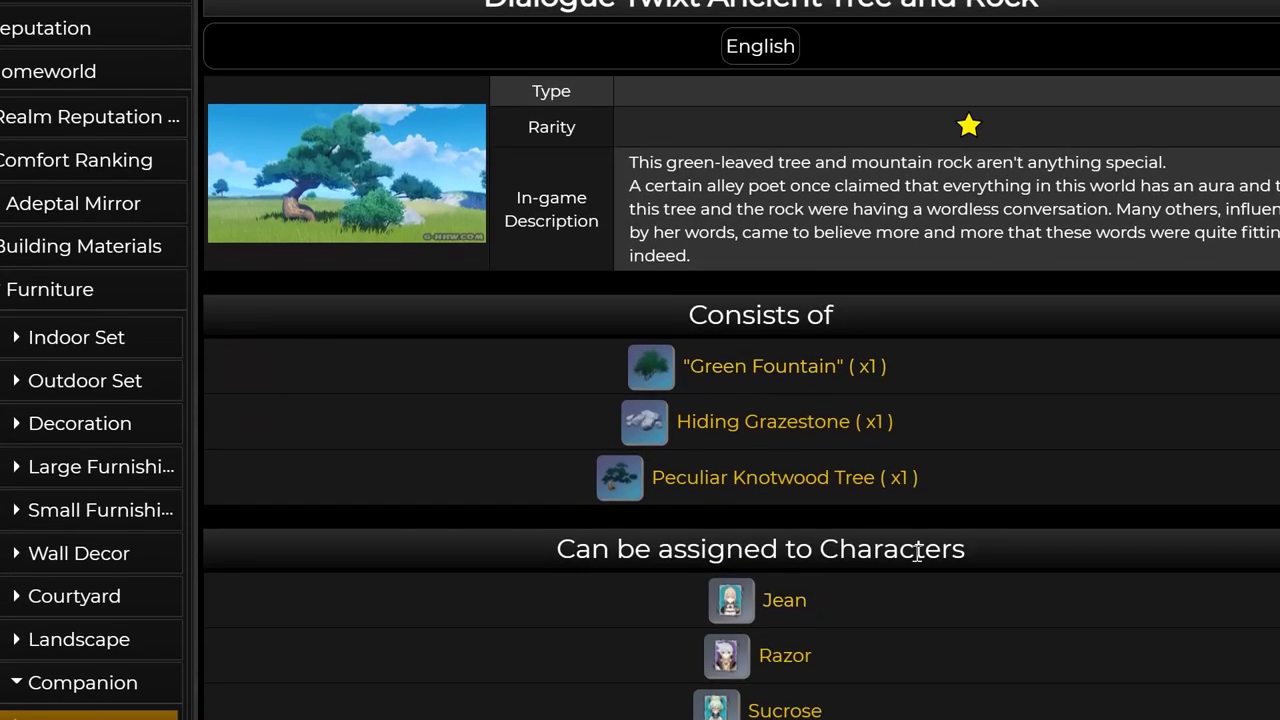
{"action": "scroll", "coordinate": [928, 512], "scroll_direction": "down", "scroll_amount": 2}
{"action": "scroll", "coordinate": [933, 508], "scroll_direction": "up", "scroll_amount": 3}
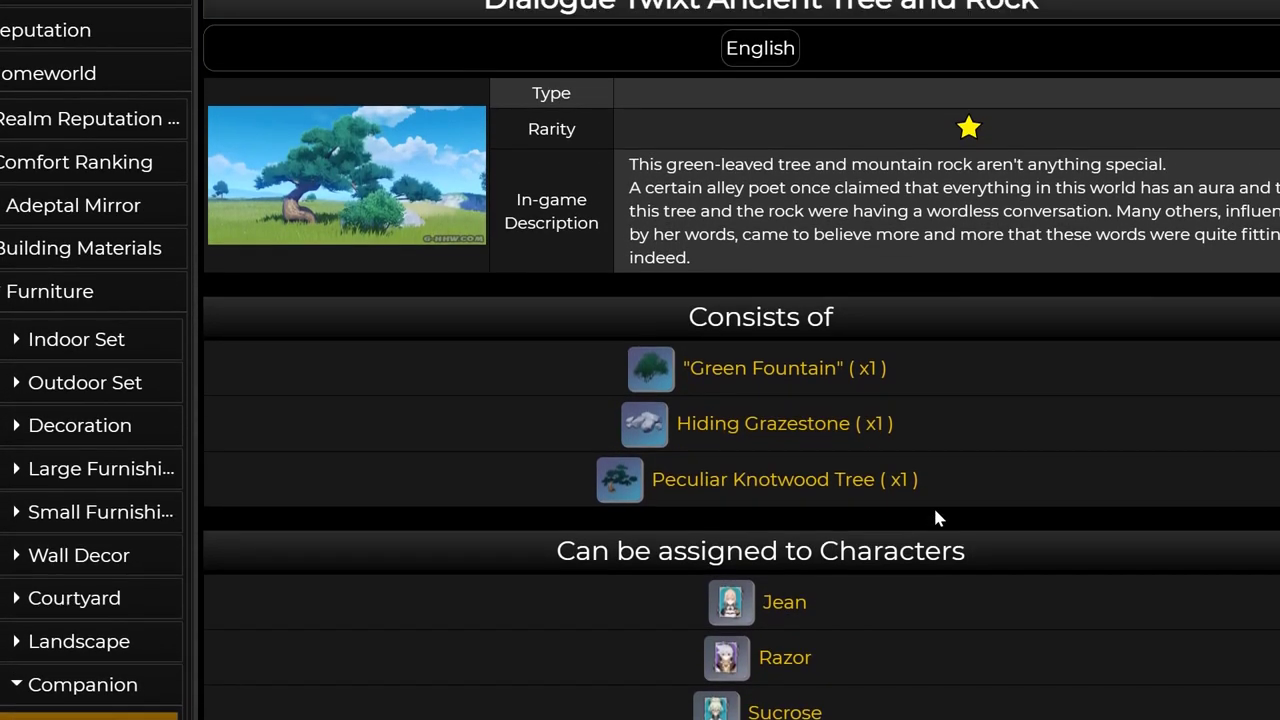